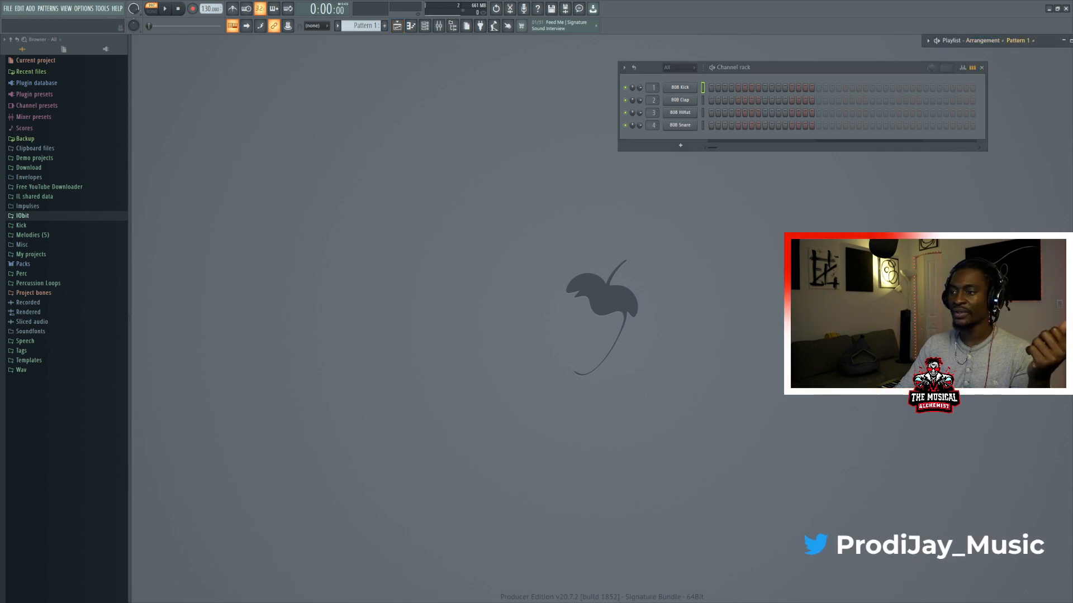
Step: Maximize the Playlist, and open the 808 Kick piano roll maximized over it
{"action": "left_click_drag", "start_coordinate": [983, 40], "coordinate": [488, 55]}
{"action": "left_click", "coordinate": [575, 55]}
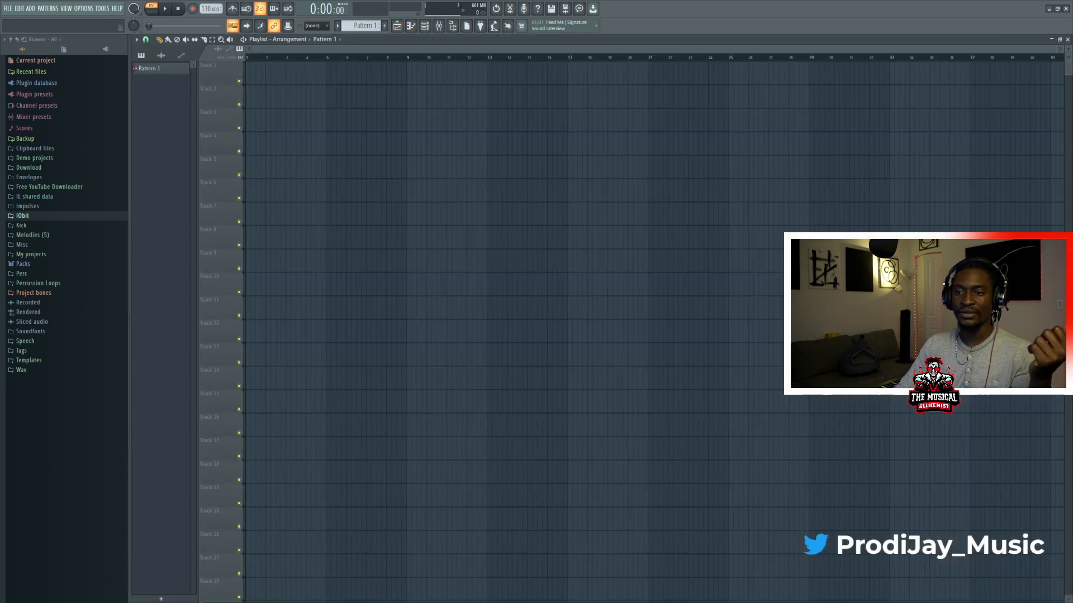
{"action": "left_click", "coordinate": [411, 25]}
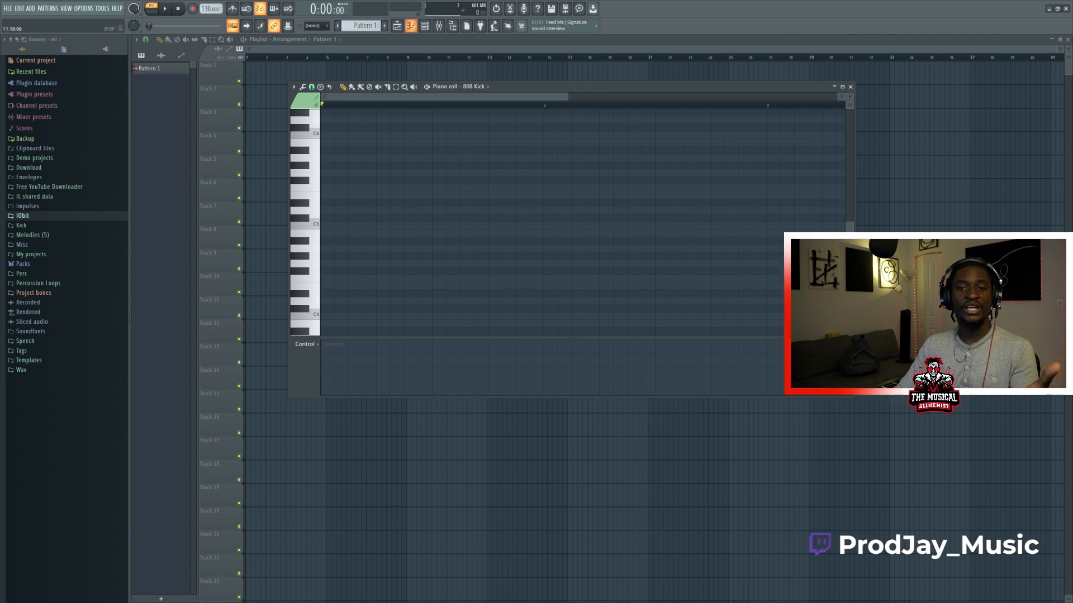
{"action": "left_click_drag", "start_coordinate": [511, 86], "coordinate": [554, 84]}
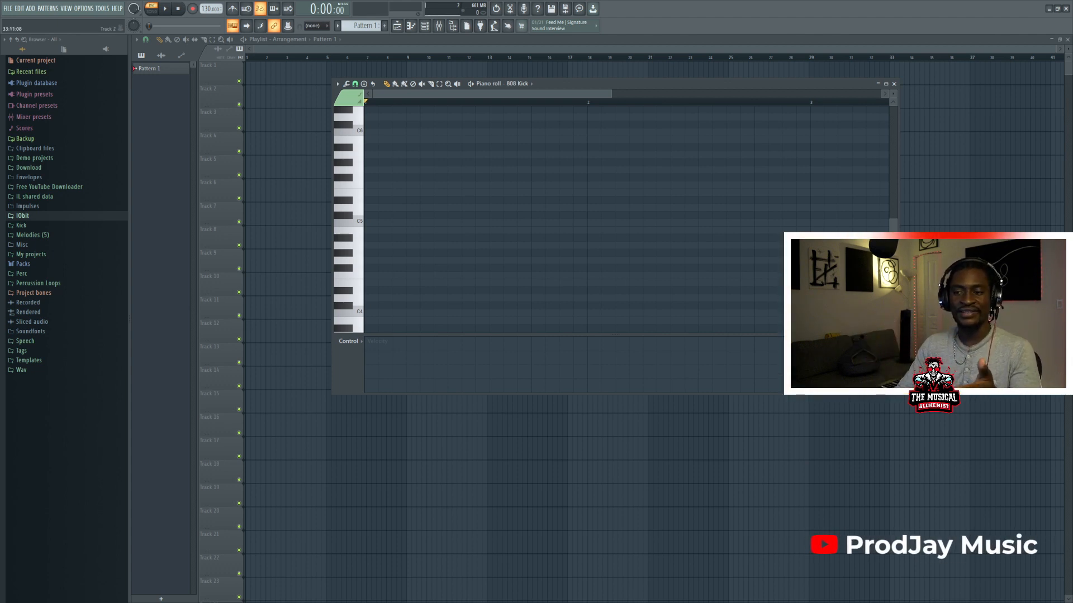
{"action": "left_click", "coordinate": [886, 84]}
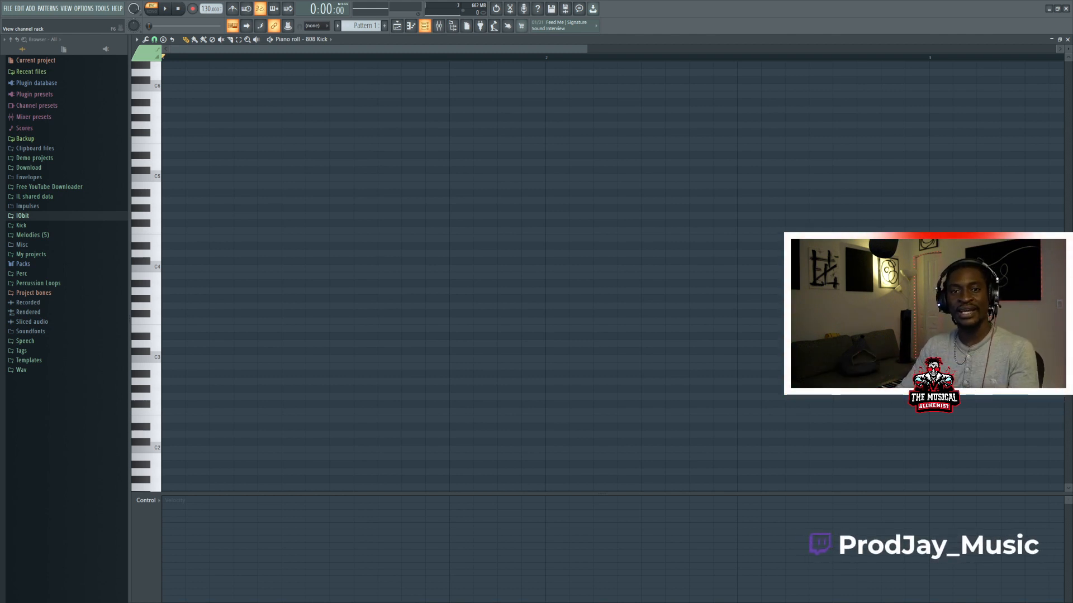
Step: Show the channel rack over the upper part of the piano roll and select the four 808 drum channels one after another
{"action": "key", "text": "F6"}
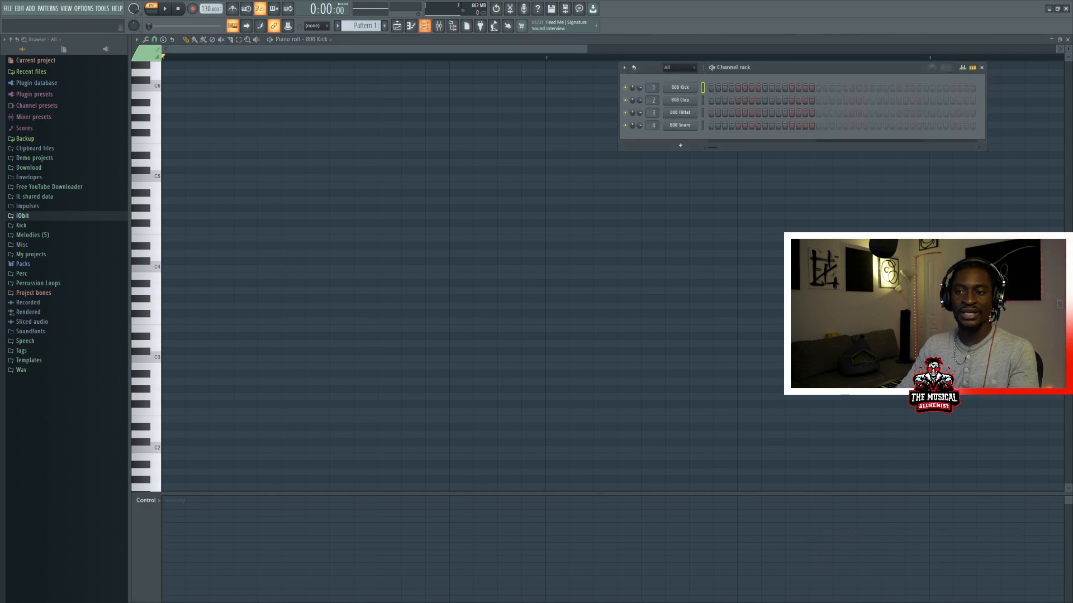
{"action": "left_click_drag", "start_coordinate": [793, 68], "coordinate": [471, 76]}
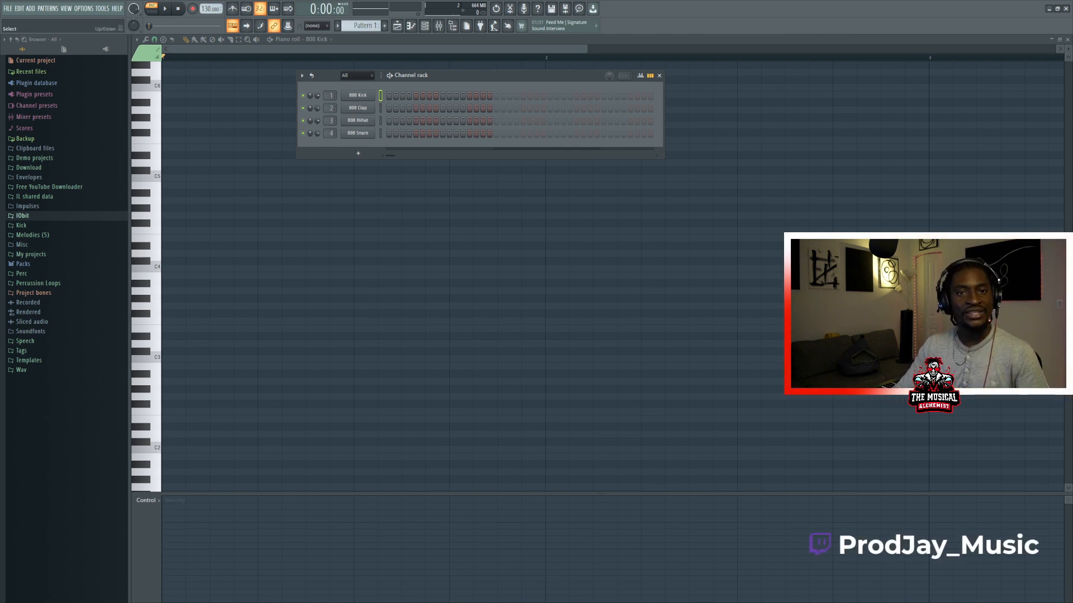
{"action": "double_click", "coordinate": [380, 96]}
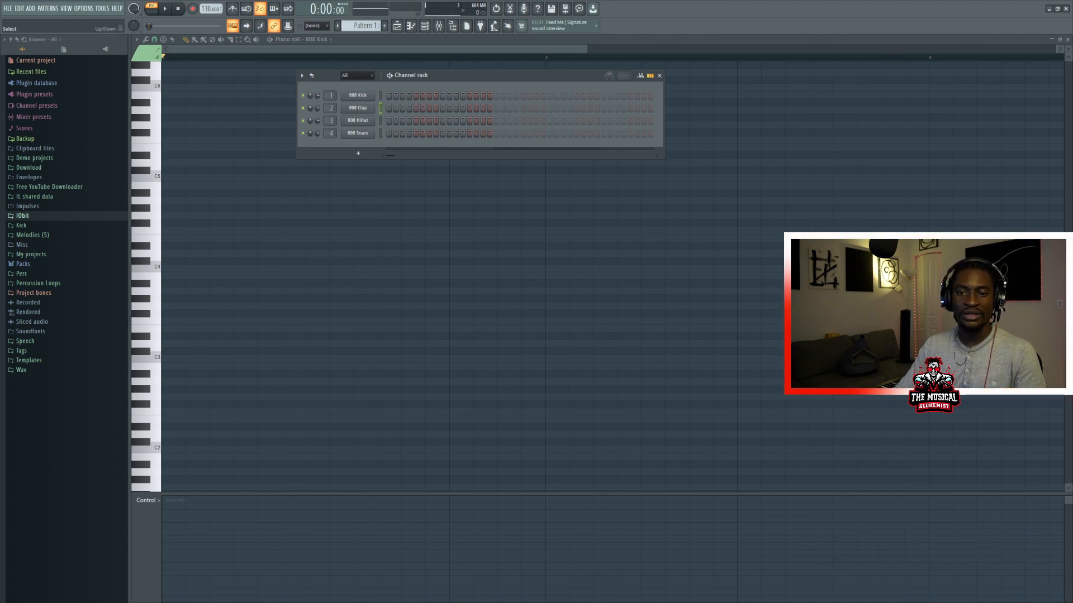
{"action": "left_click", "coordinate": [380, 121]}
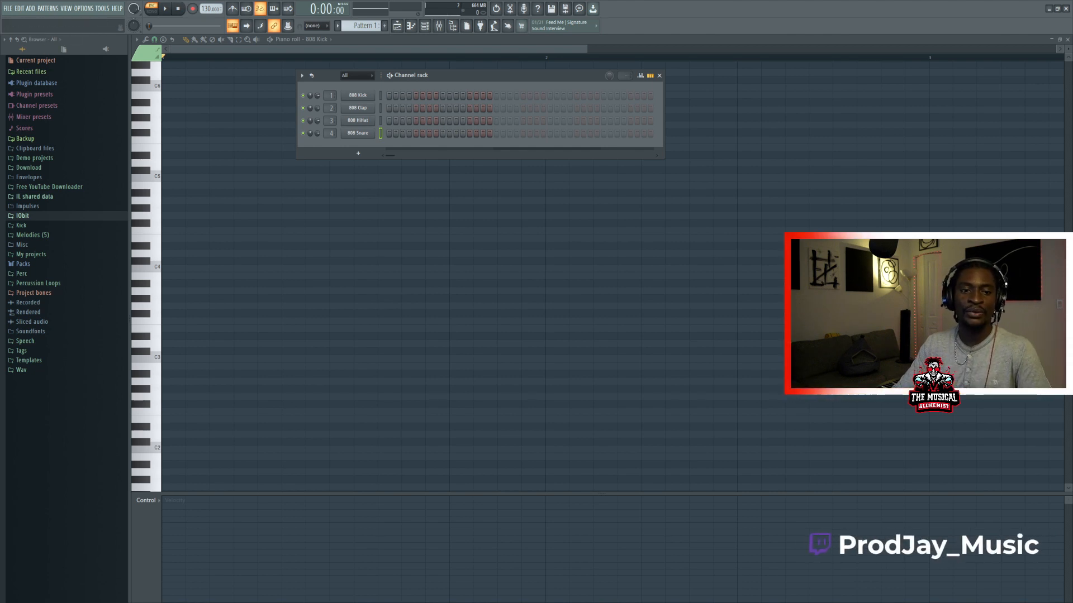
Step: Browse the IObit sample folders to Aasample1, 9th Wonder Kit, and look through its Hi-Hats samples
{"action": "left_click", "coordinate": [21, 225]}
{"action": "scroll", "coordinate": [34, 229], "scroll_direction": "down", "scroll_amount": 9}
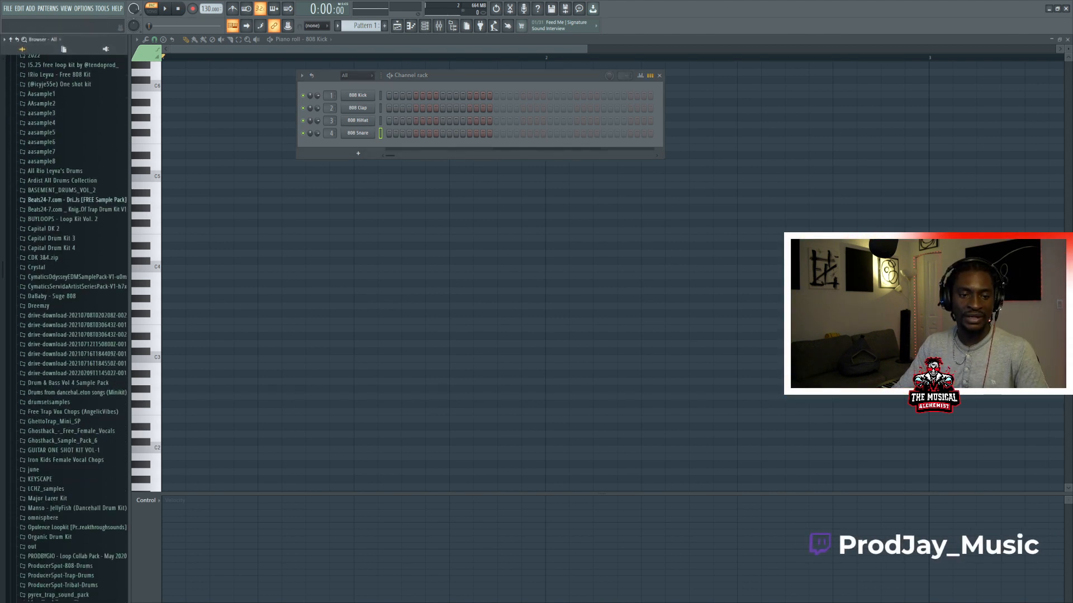
{"action": "scroll", "coordinate": [67, 330], "scroll_direction": "up", "scroll_amount": 7}
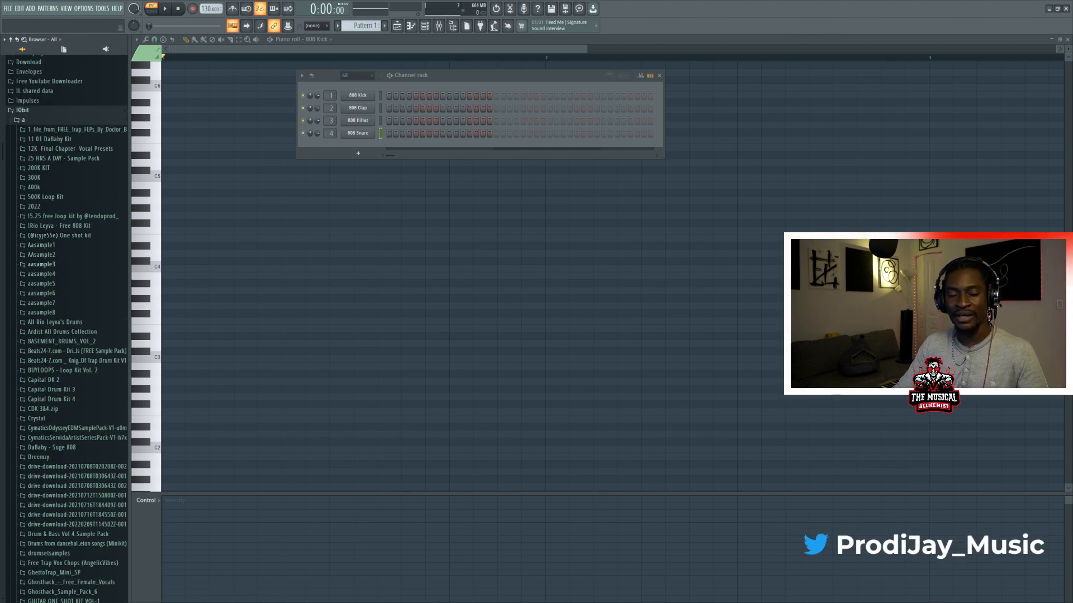
{"action": "left_click", "coordinate": [41, 245]}
{"action": "left_click", "coordinate": [52, 255]}
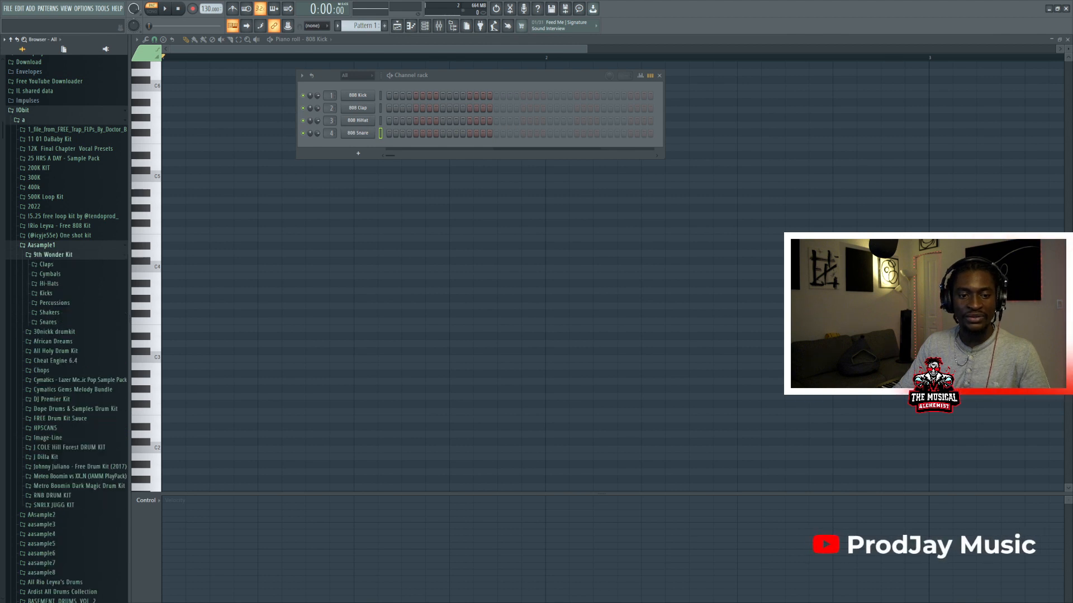
{"action": "left_click", "coordinate": [49, 284]}
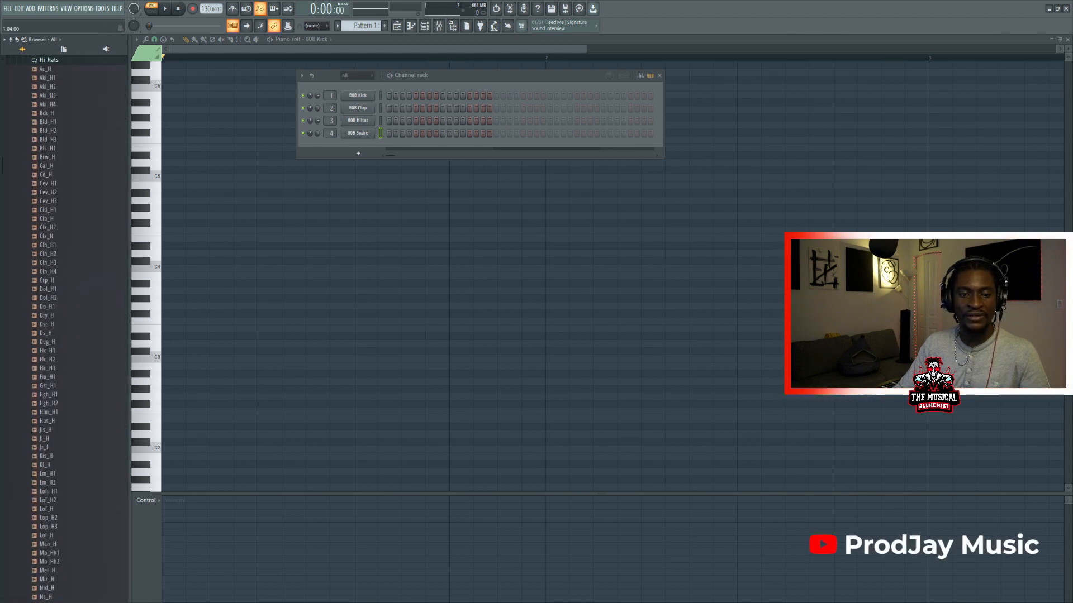
{"action": "scroll", "coordinate": [67, 224], "scroll_direction": "up", "scroll_amount": 5}
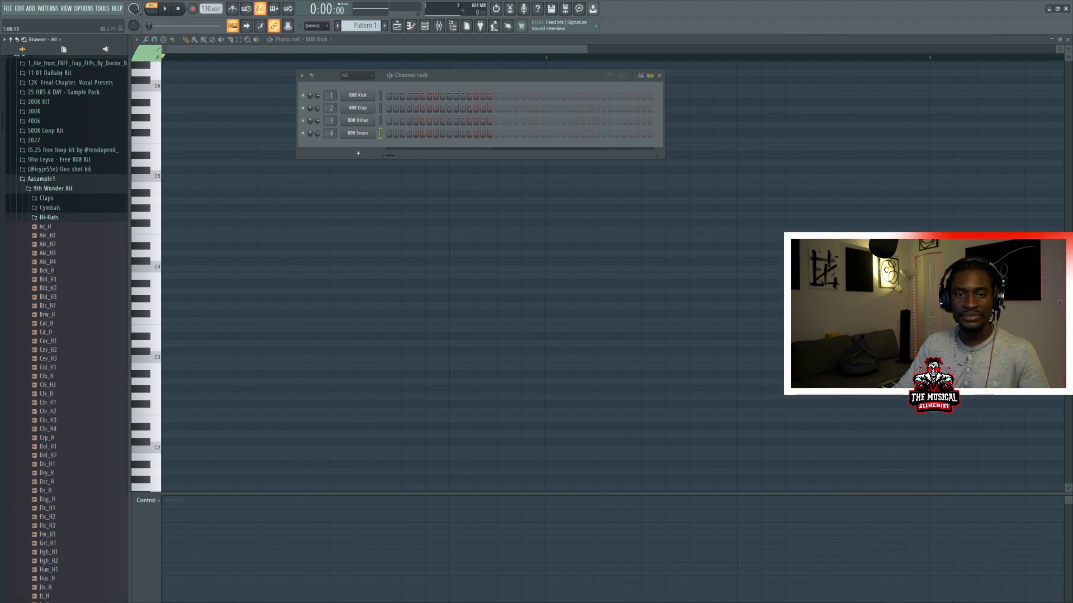
Step: View the sampler settings of the 808 Kick channel and close them again
{"action": "left_click", "coordinate": [358, 95]}
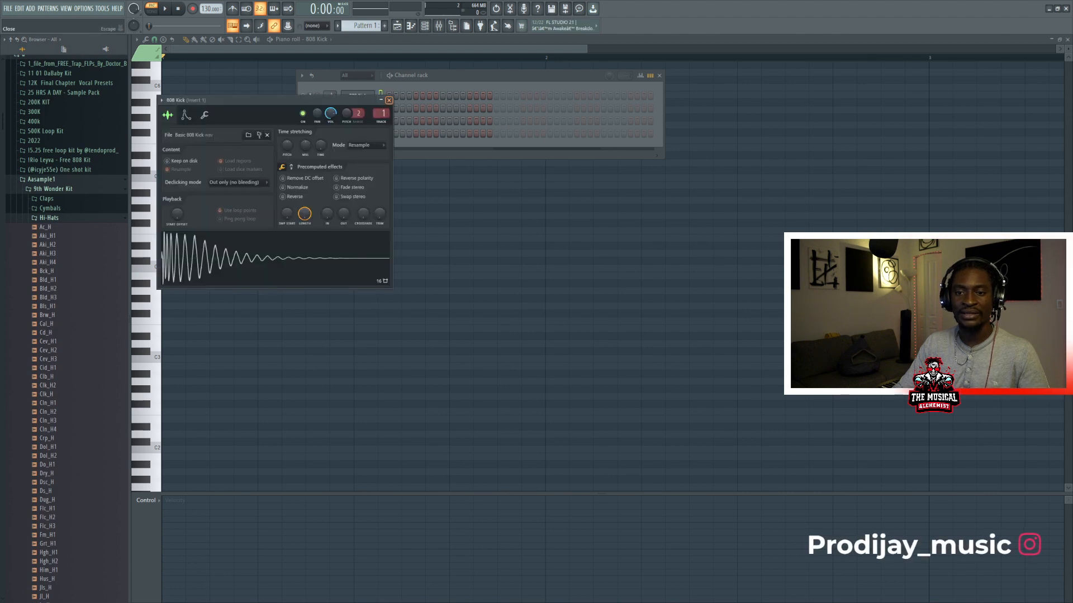
{"action": "left_click", "coordinate": [388, 100]}
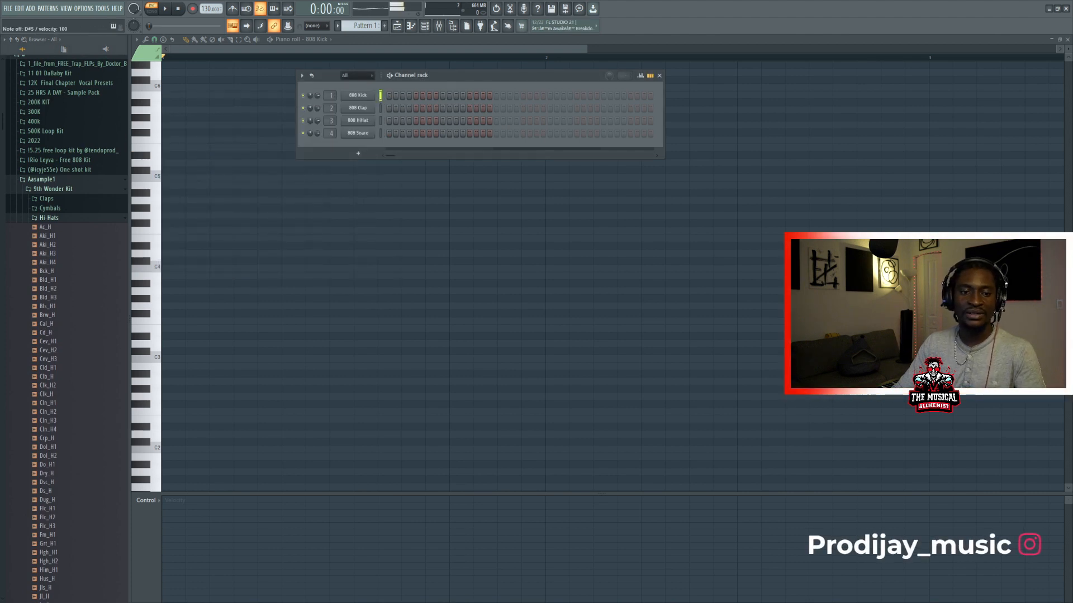
Step: Add the Bef_K sample from the 9th Wonder Kit's Kicks folder as a new channel below 808 Snare
{"action": "left_click", "coordinate": [50, 218]}
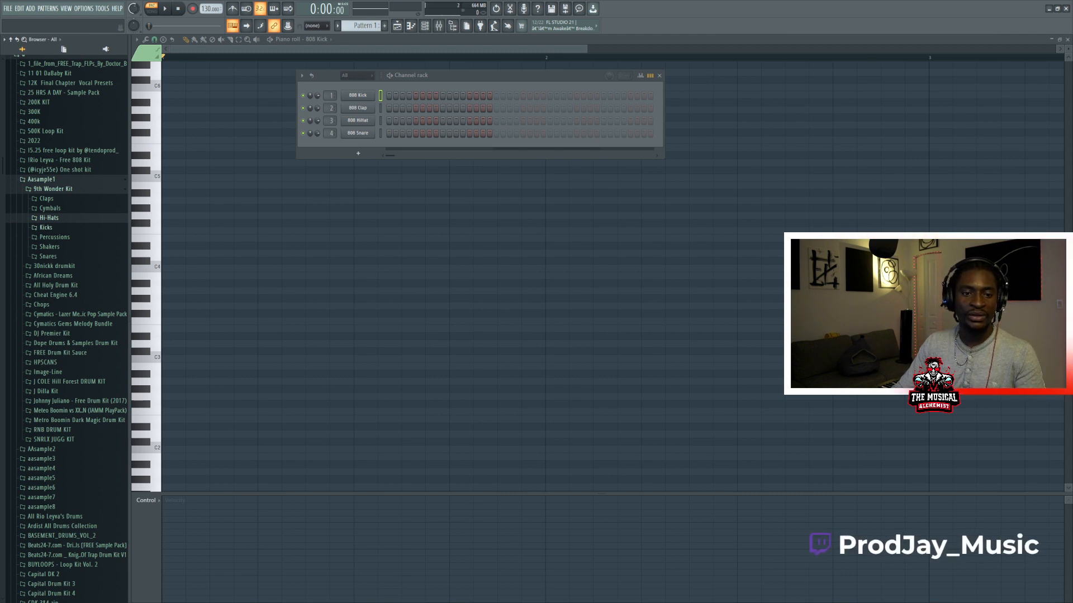
{"action": "left_click", "coordinate": [46, 228]}
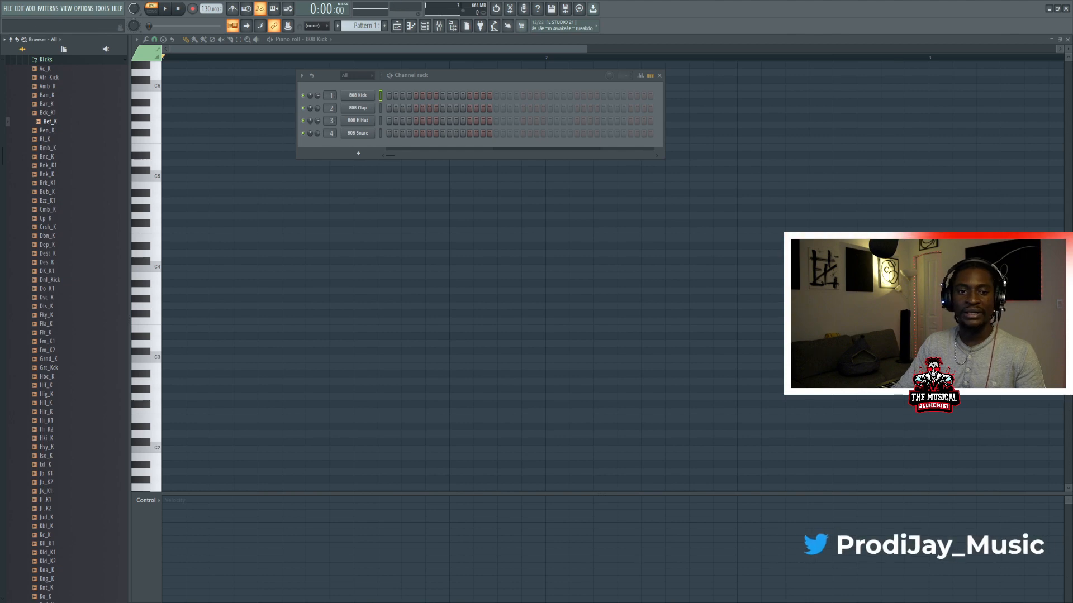
{"action": "left_click_drag", "start_coordinate": [50, 121], "coordinate": [50, 143]}
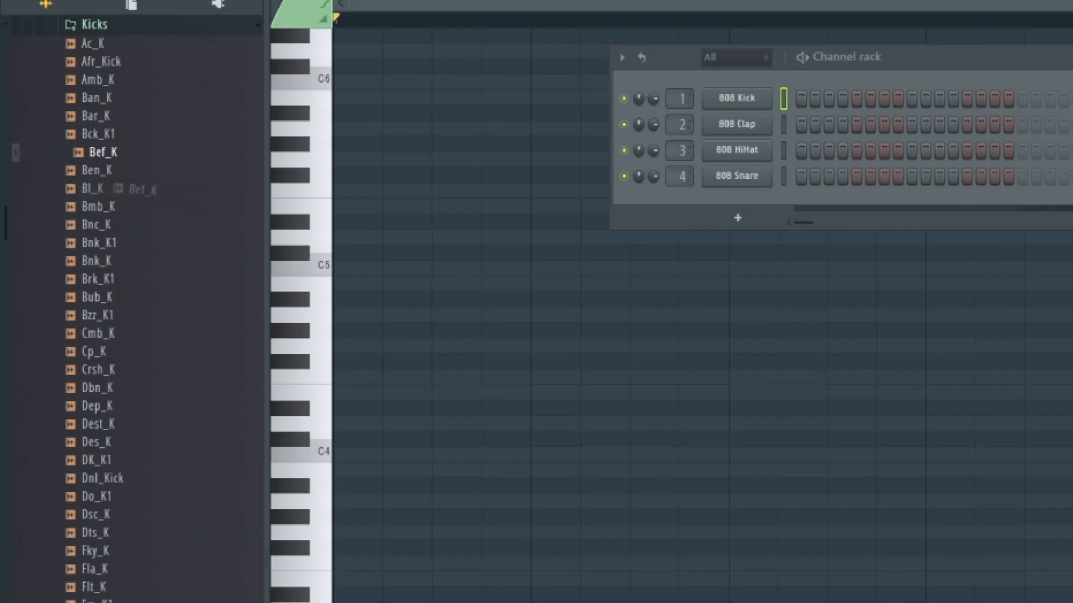
{"action": "left_click_drag", "start_coordinate": [118, 189], "coordinate": [733, 147]}
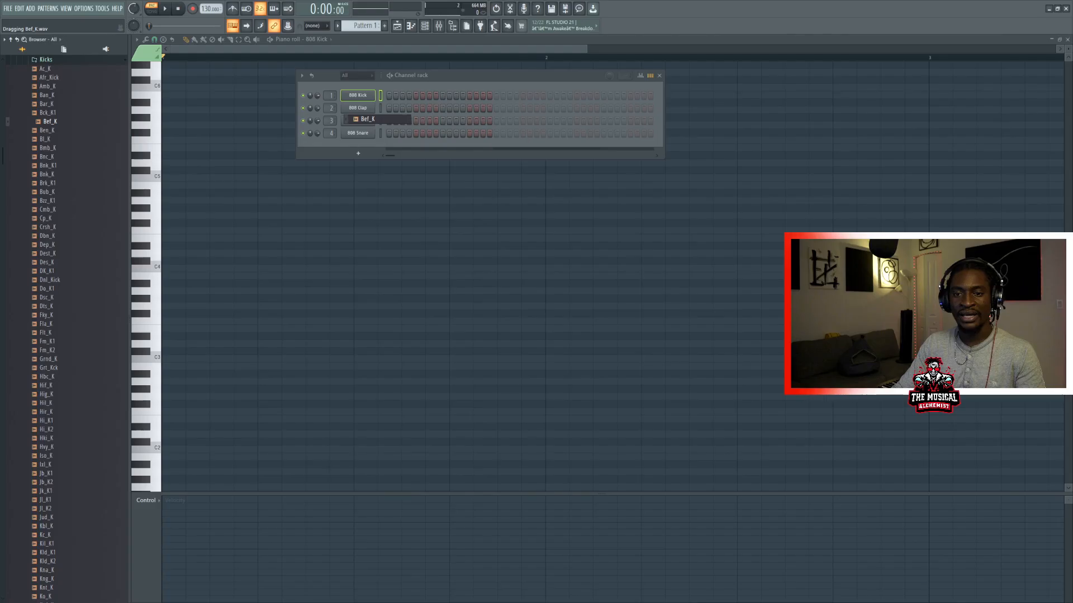
{"action": "left_click_drag", "start_coordinate": [355, 119], "coordinate": [354, 164]}
Step: Delete the Bef_K channel from the channel rack
{"action": "right_click", "coordinate": [358, 146]}
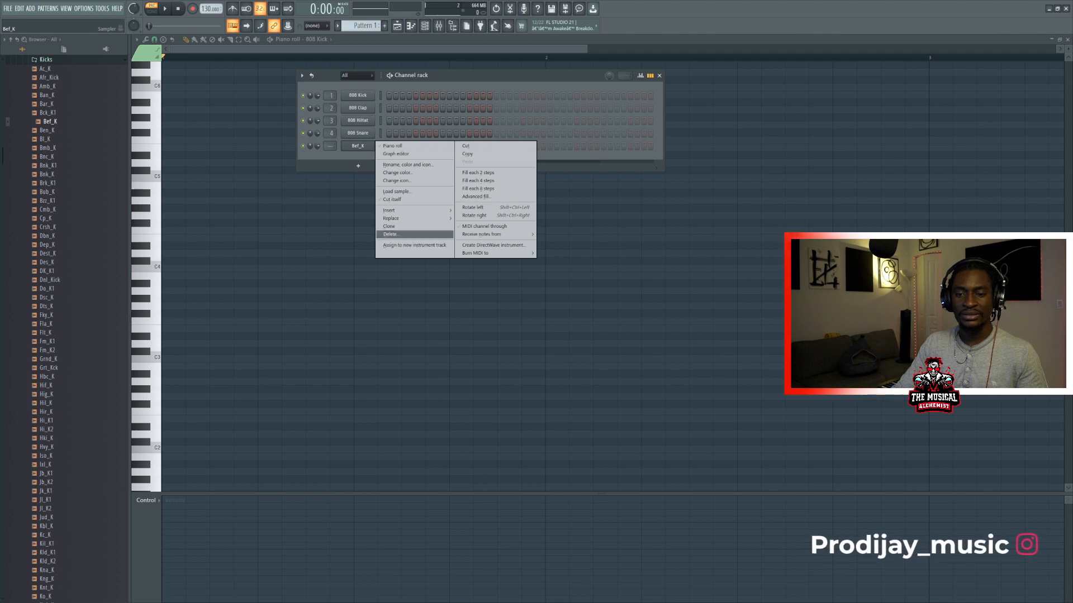
{"action": "left_click", "coordinate": [391, 234]}
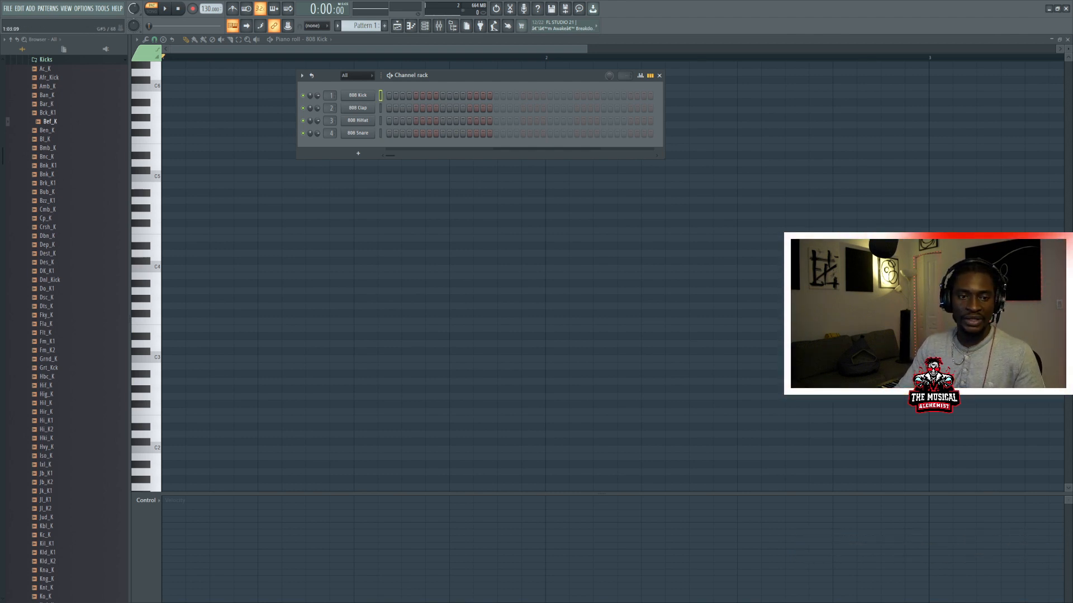
Step: Try out the 808 Kick with its first 17 steps filled, and clear those steps again
{"action": "key", "text": "d"}
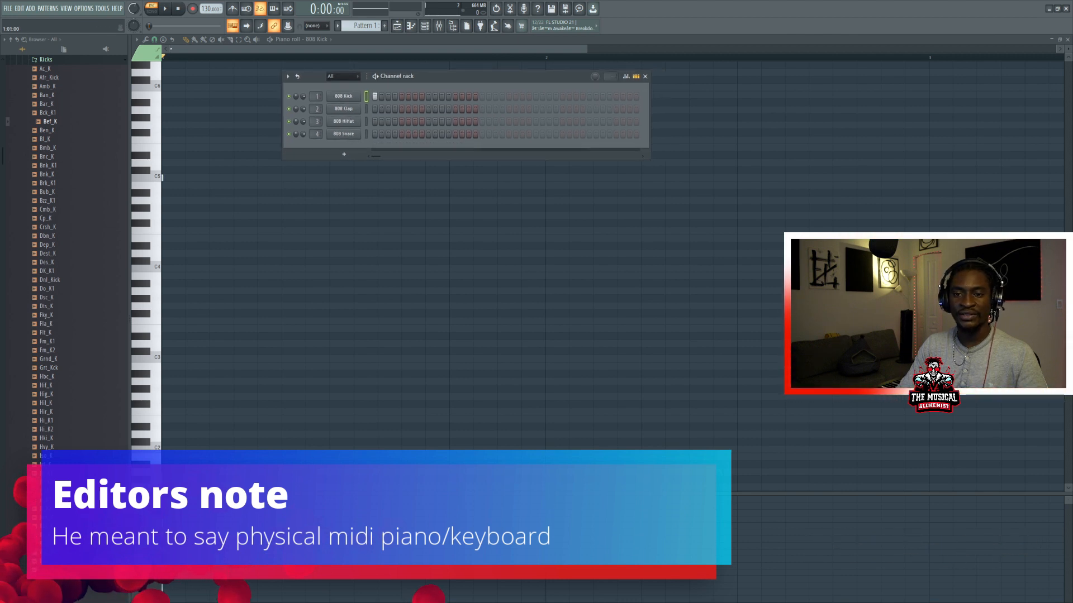
{"action": "mouse_move", "coordinate": [375, 96]}
{"action": "left_mouse_down"}
{"action": "mouse_move", "coordinate": [482, 97]}
{"action": "mouse_move", "coordinate": [388, 96]}
{"action": "left_mouse_up"}
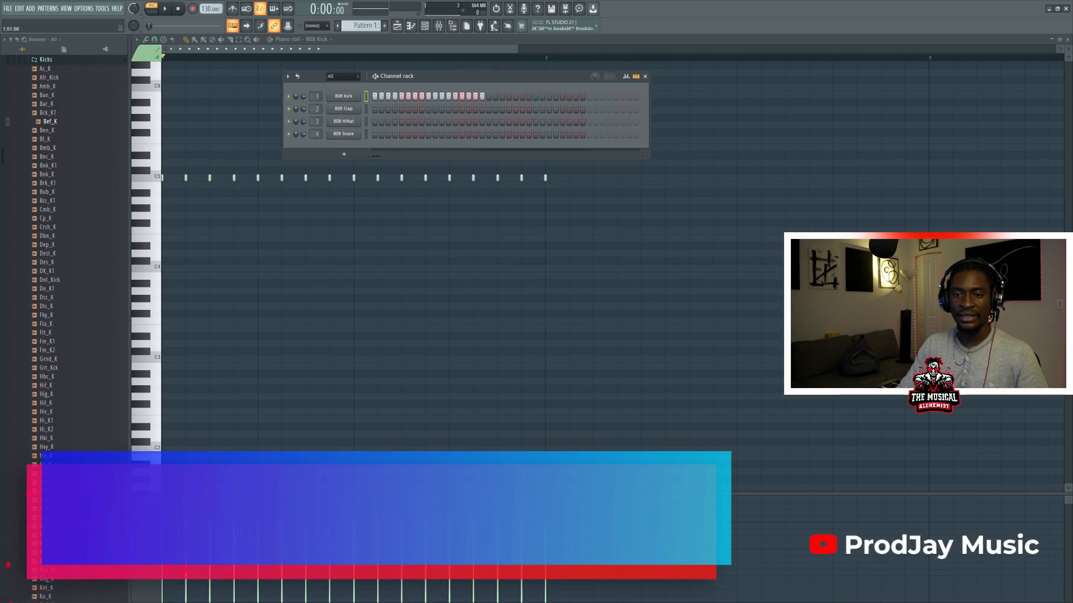
{"action": "key", "text": "space"}
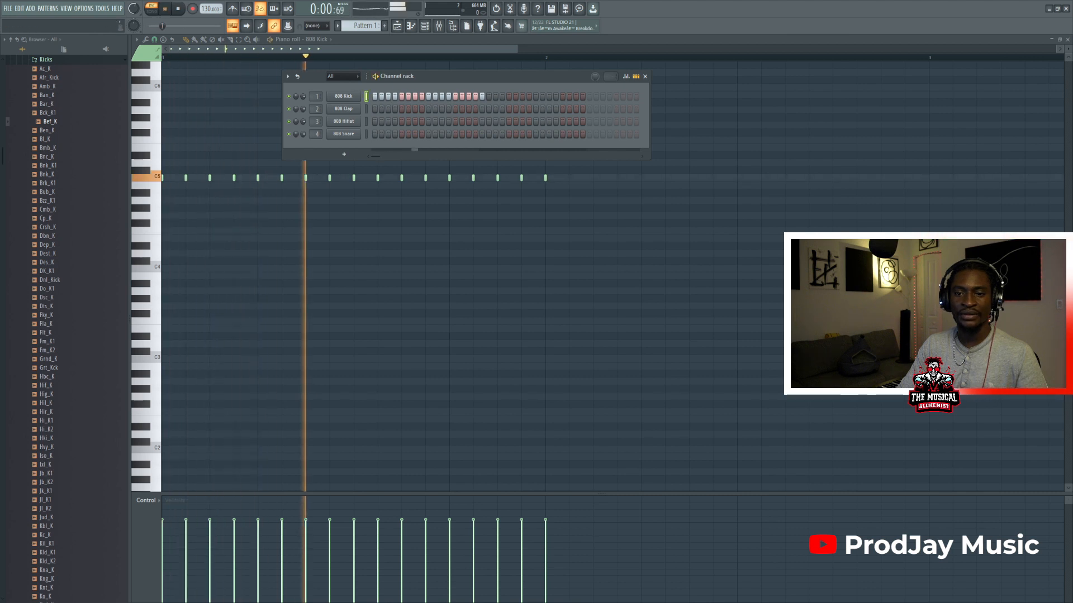
{"action": "key", "text": "space"}
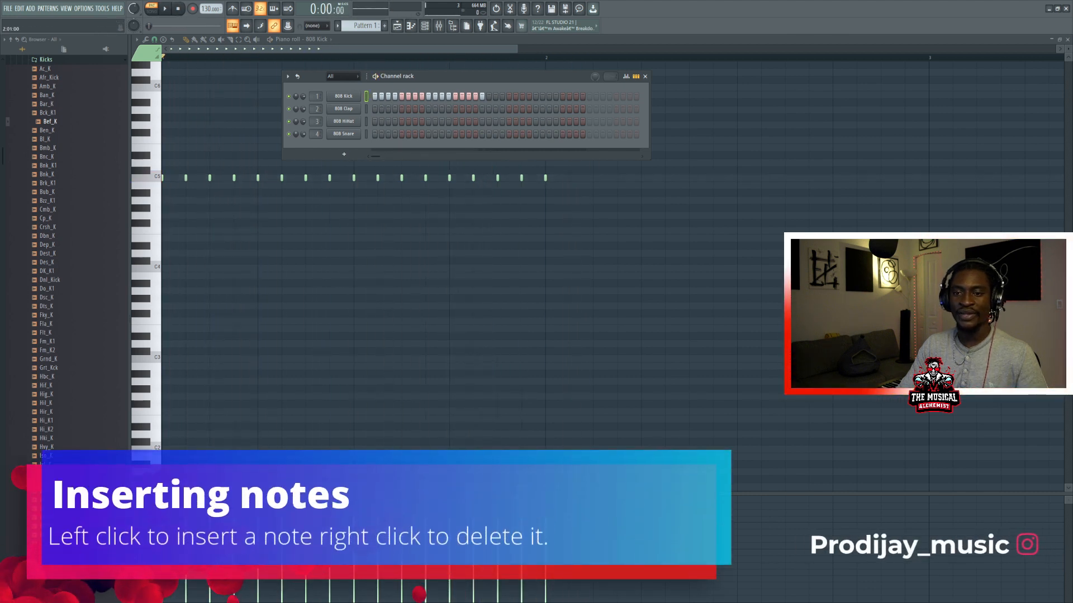
{"action": "mouse_move", "coordinate": [482, 96]}
{"action": "left_mouse_down"}
{"action": "mouse_move", "coordinate": [375, 96]}
{"action": "mouse_move", "coordinate": [480, 75]}
{"action": "mouse_move", "coordinate": [610, 73]}
{"action": "left_mouse_up"}
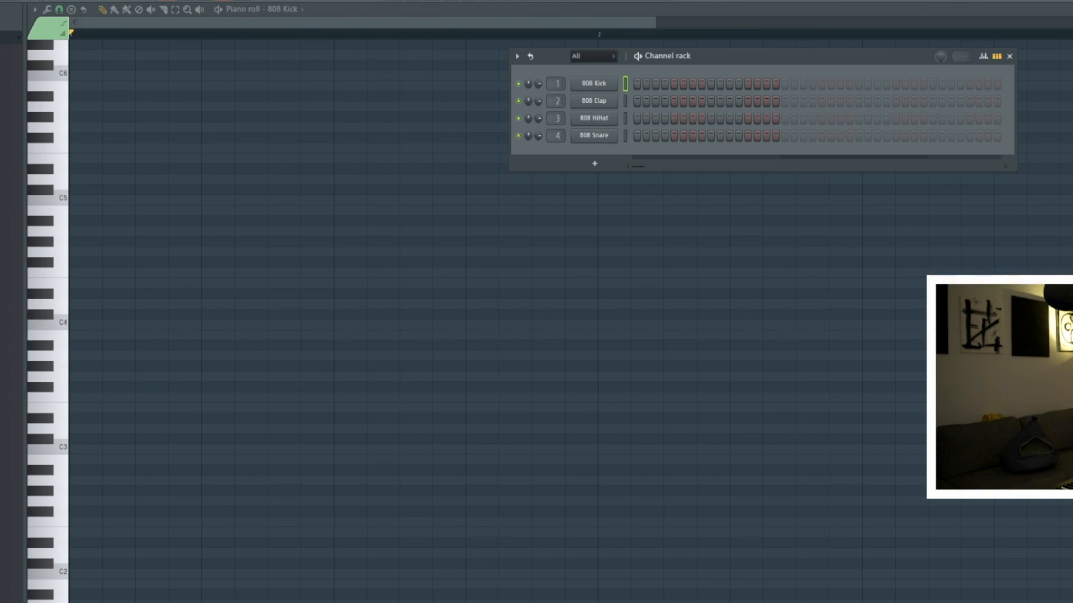
Step: Open the 808 Clap channel in the piano roll and bring the channel rack back over it
{"action": "left_click", "coordinate": [626, 101]}
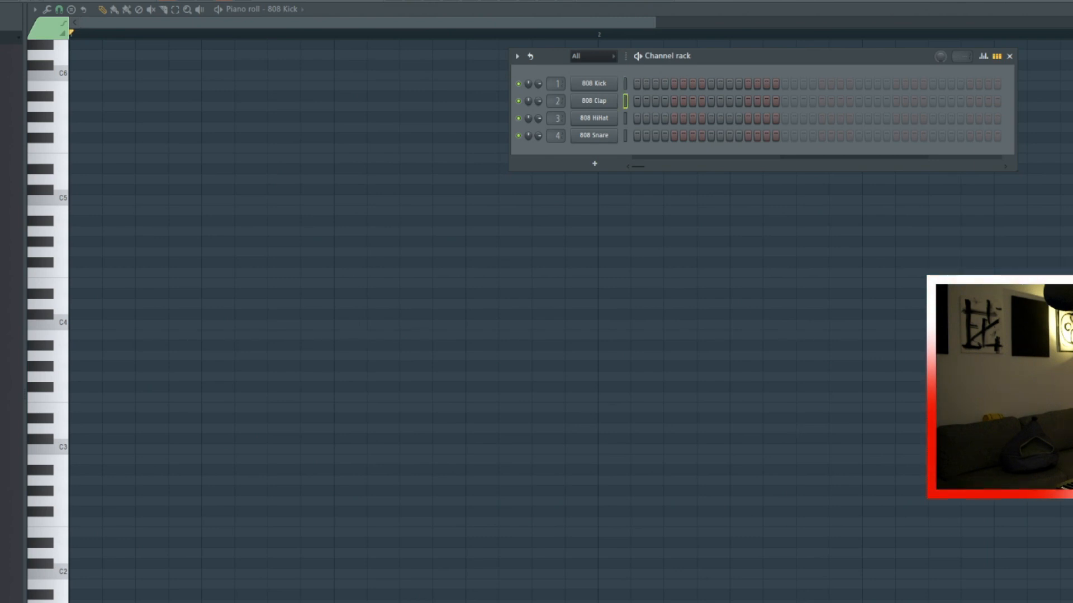
{"action": "right_click", "coordinate": [594, 101]}
{"action": "left_click", "coordinate": [642, 102]}
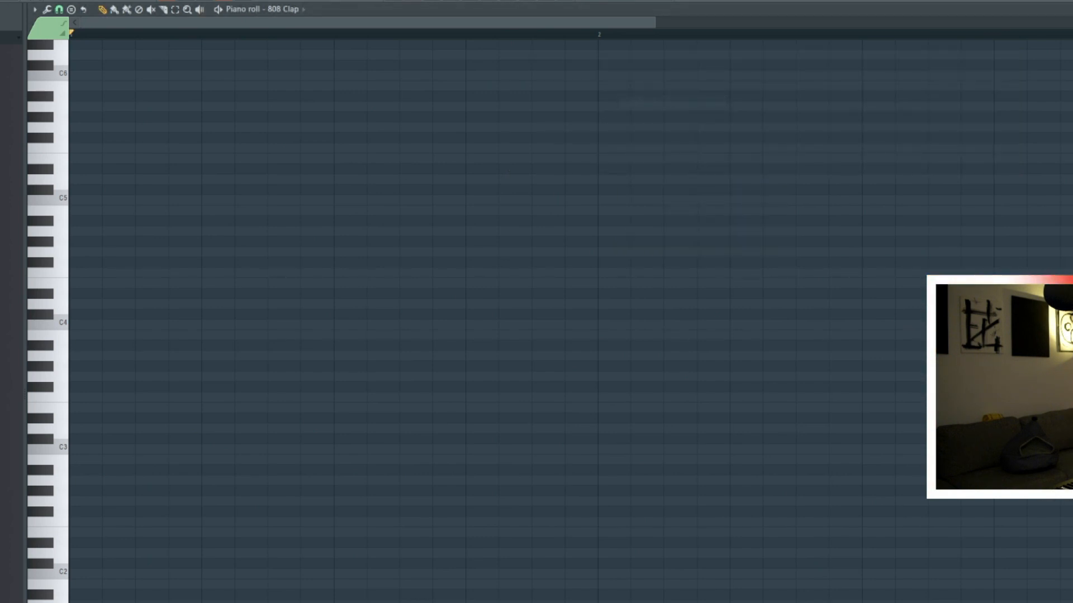
{"action": "key", "text": "F6"}
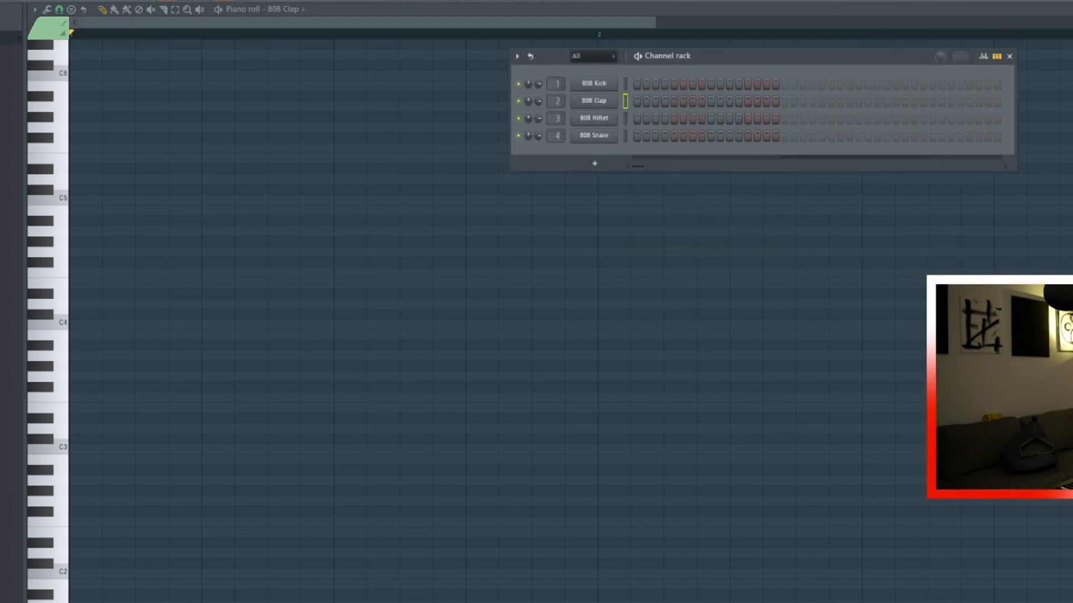
Step: Fill the 808 Clap step row with notes and clear the row again
{"action": "left_click_drag", "start_coordinate": [637, 101], "coordinate": [766, 101]}
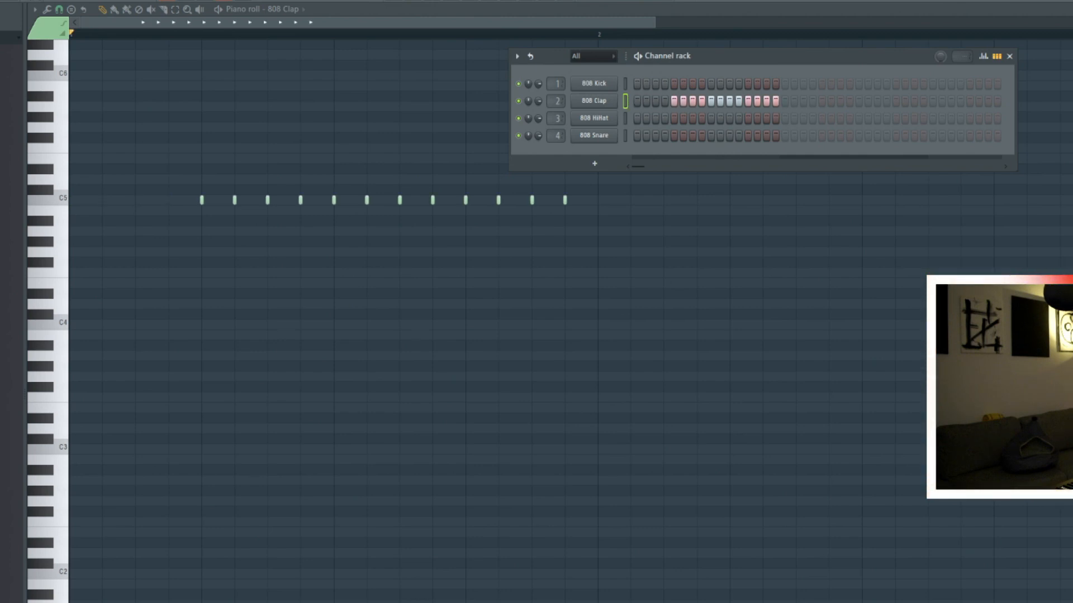
{"action": "left_click_drag", "start_coordinate": [664, 101], "coordinate": [775, 101]}
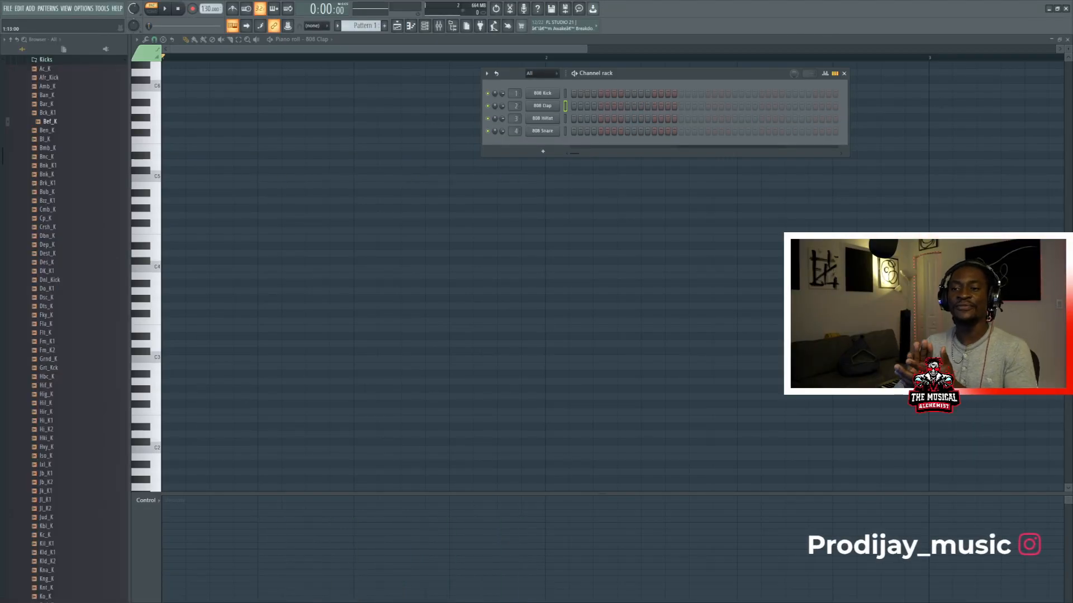
{"action": "mouse_move", "coordinate": [675, 106]}
{"action": "left_mouse_down"}
{"action": "mouse_move", "coordinate": [580, 106]}
{"action": "mouse_move", "coordinate": [682, 106]}
{"action": "left_mouse_up"}
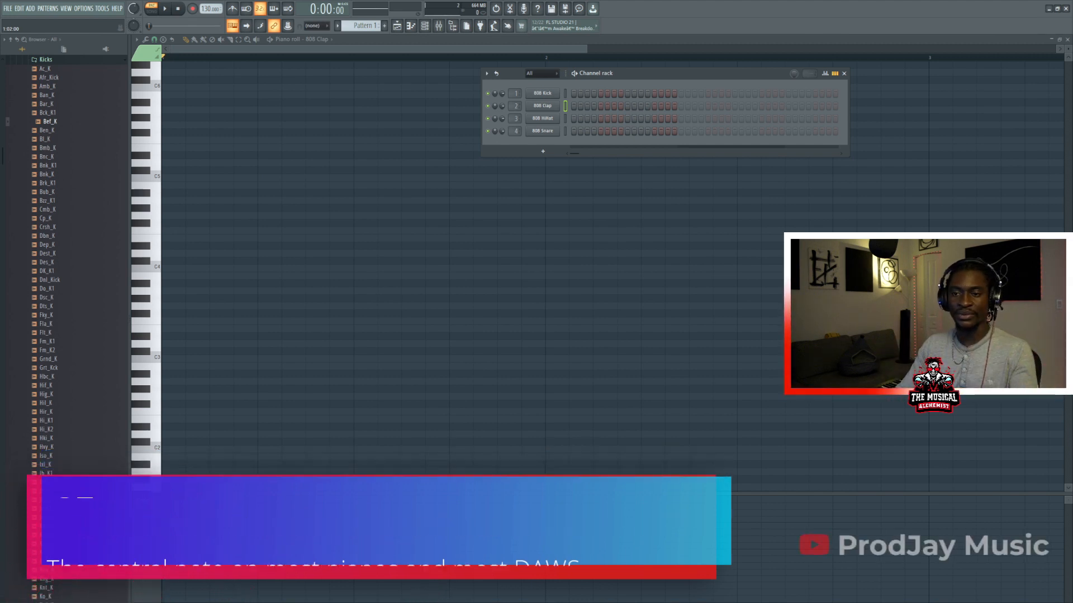
Step: Add an FL Keys instrument channel and route it to mixer insert 5
{"action": "left_click", "coordinate": [542, 151]}
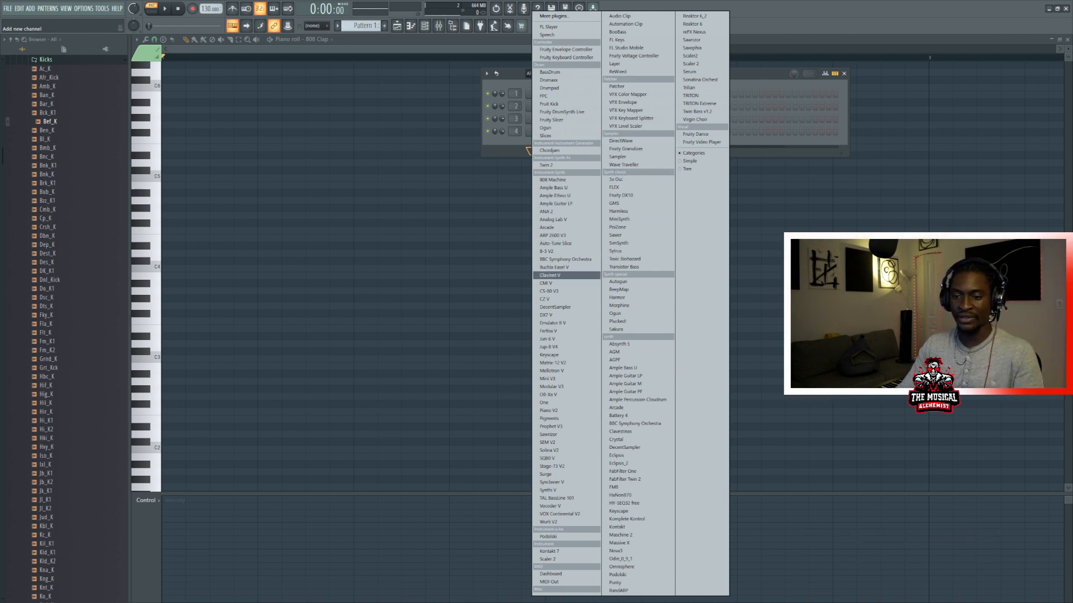
{"action": "left_click", "coordinate": [615, 40]}
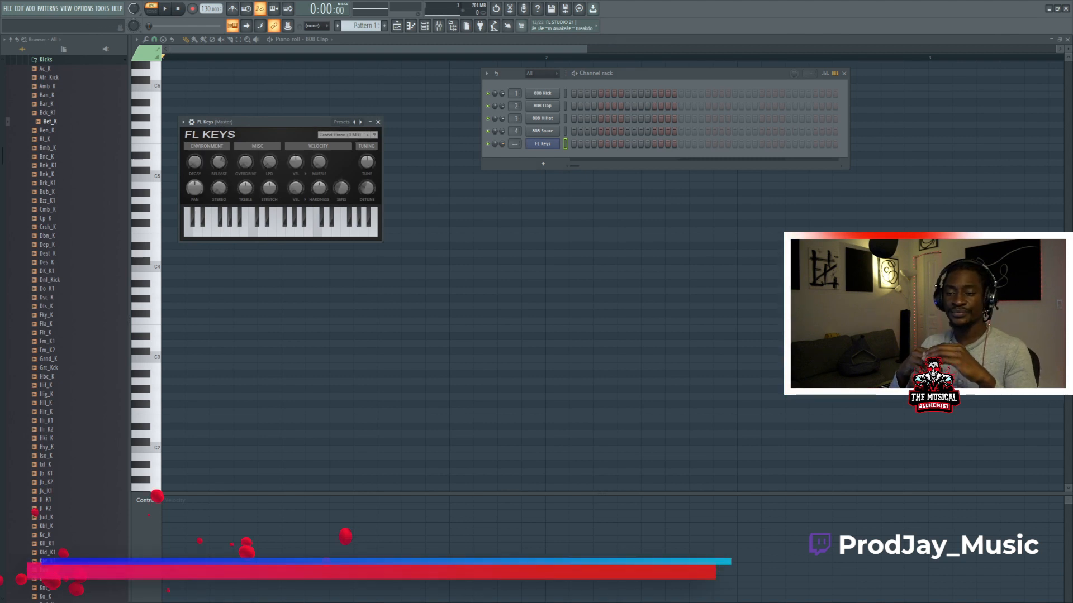
{"action": "left_click_drag", "start_coordinate": [252, 121], "coordinate": [626, 203]}
{"action": "scroll", "coordinate": [515, 144], "scroll_direction": "up", "scroll_amount": 5}
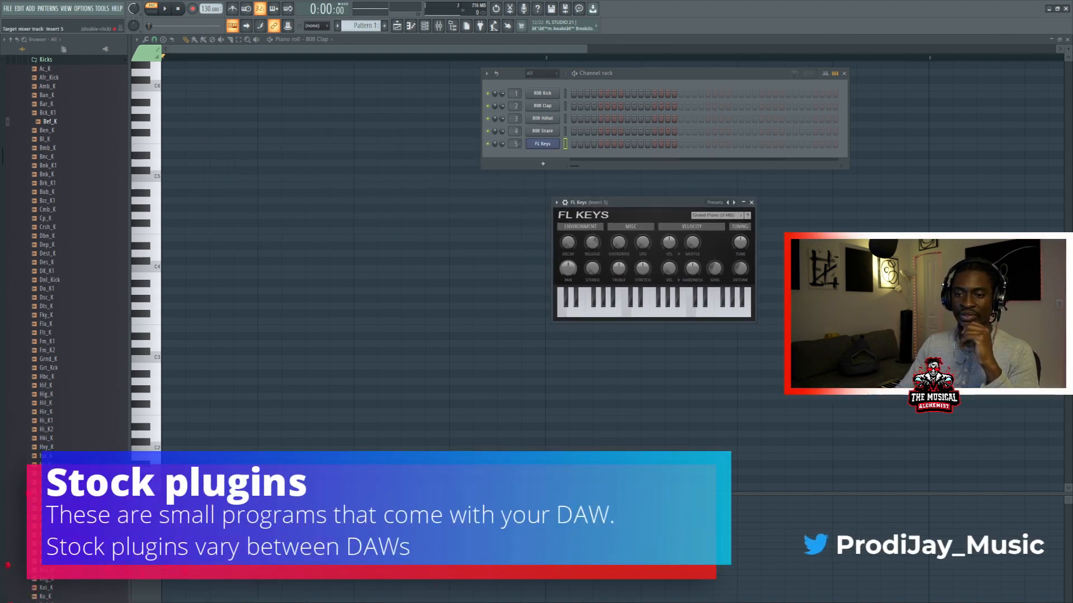
Step: Open the FL Keys channel in the piano roll and bring the channel rack back over it, shifted further along
{"action": "left_click_drag", "start_coordinate": [642, 203], "coordinate": [735, 177]}
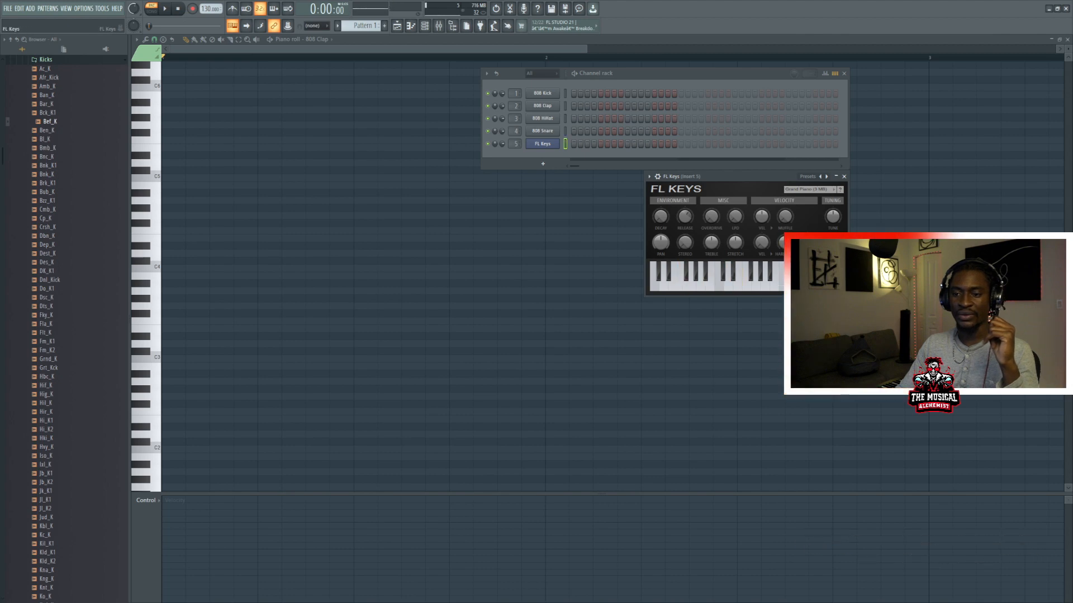
{"action": "right_click", "coordinate": [558, 142]}
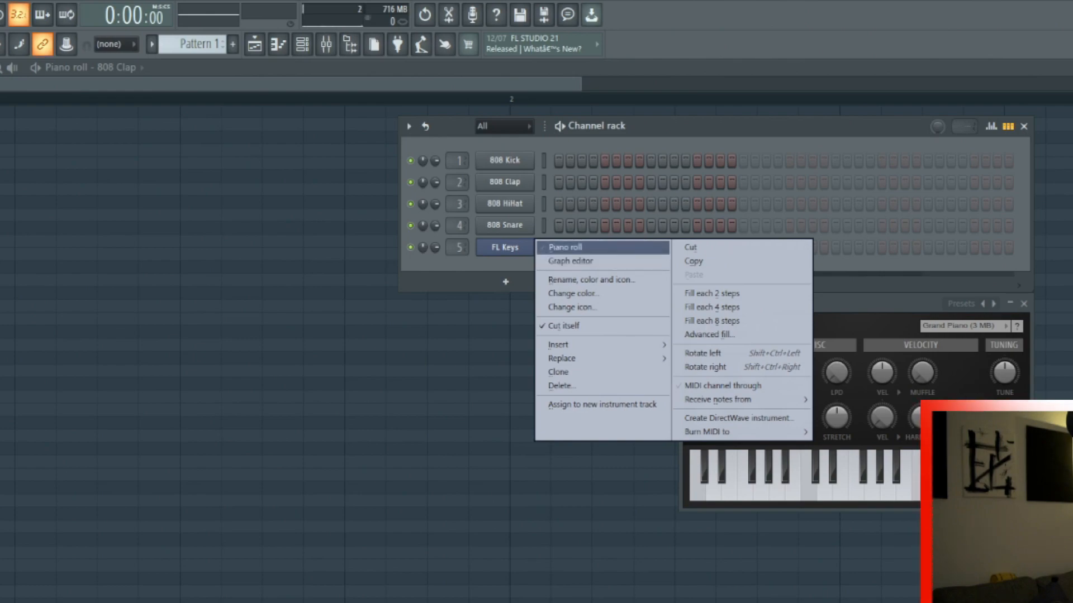
{"action": "left_click", "coordinate": [564, 247]}
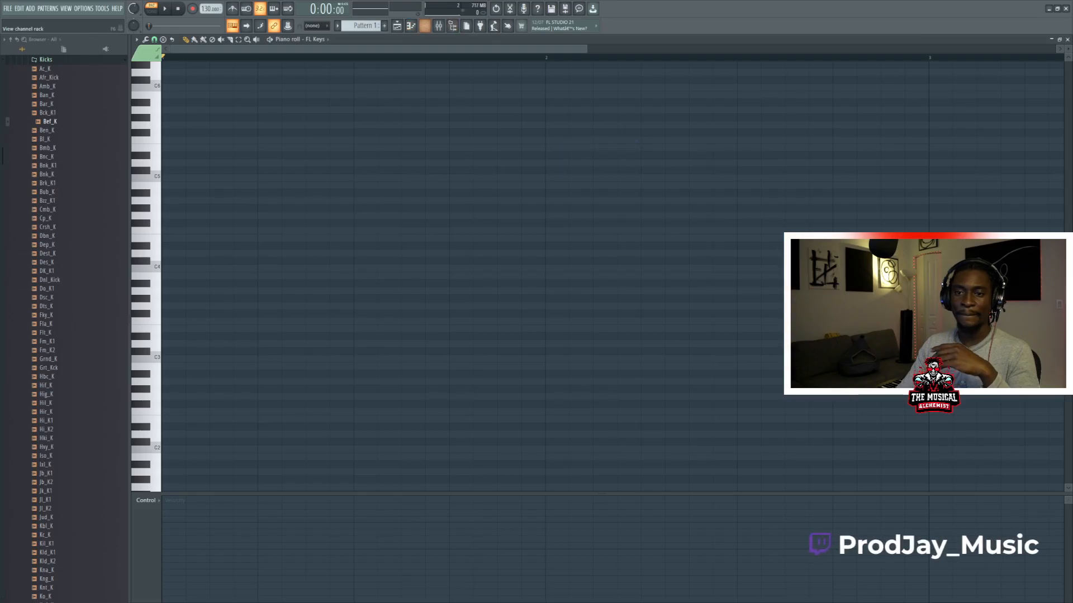
{"action": "key", "text": "F6"}
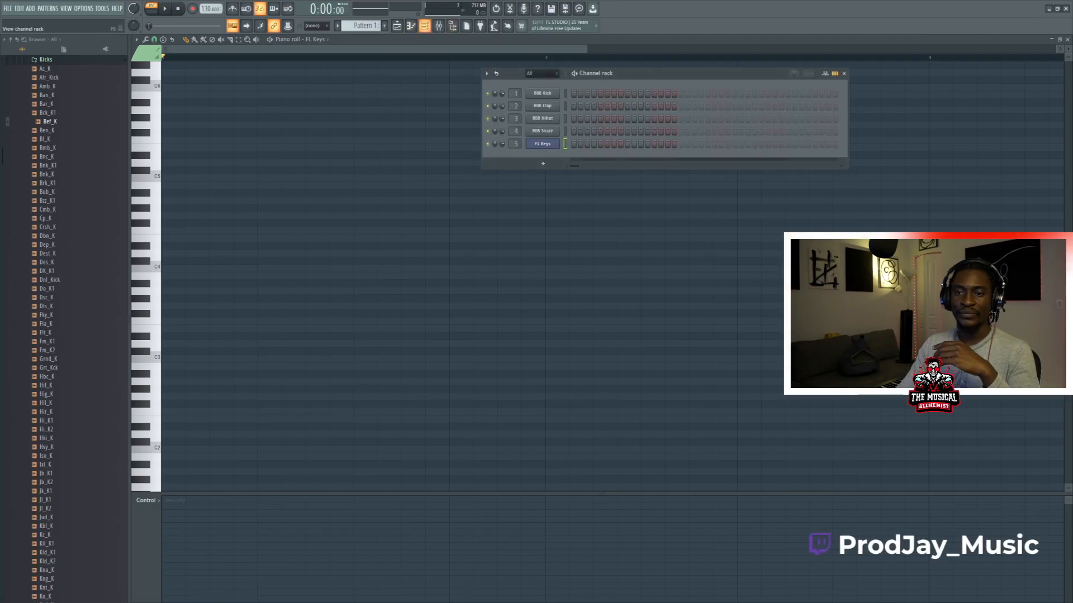
{"action": "left_click_drag", "start_coordinate": [670, 73], "coordinate": [736, 67]}
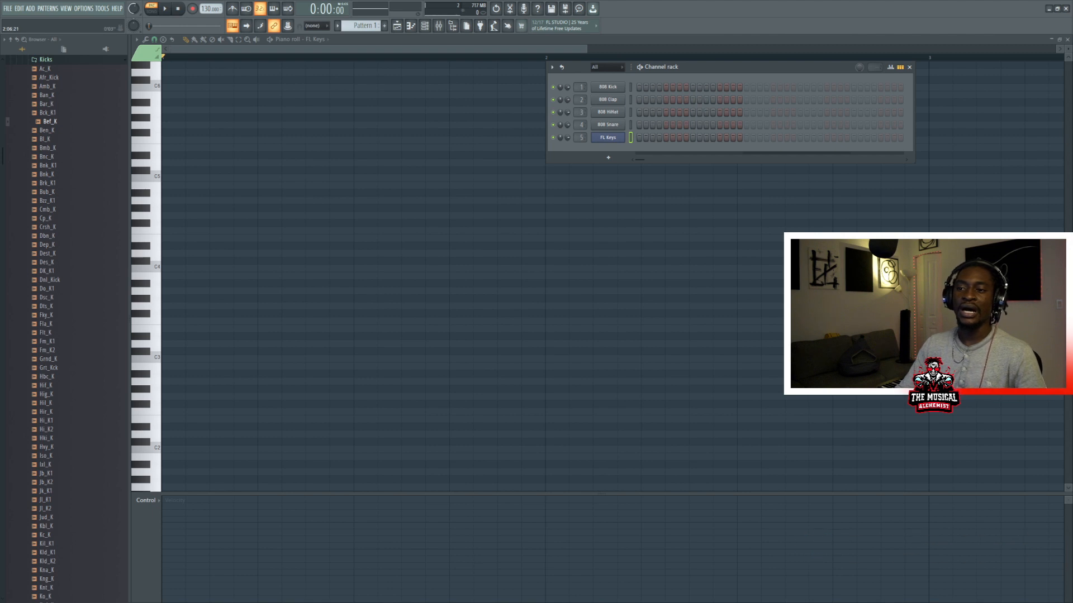
{"action": "left_click_drag", "start_coordinate": [754, 67], "coordinate": [831, 73]}
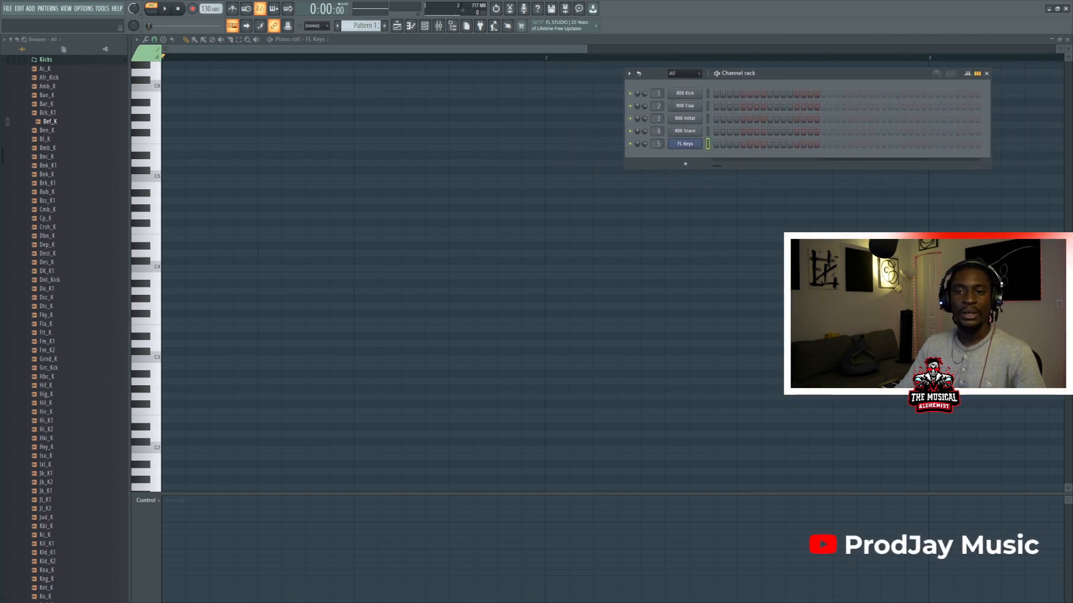
Step: View the maximized Playlist zoomed in and out, and return to the piano roll with the channel rack over it
{"action": "left_click", "coordinate": [396, 25]}
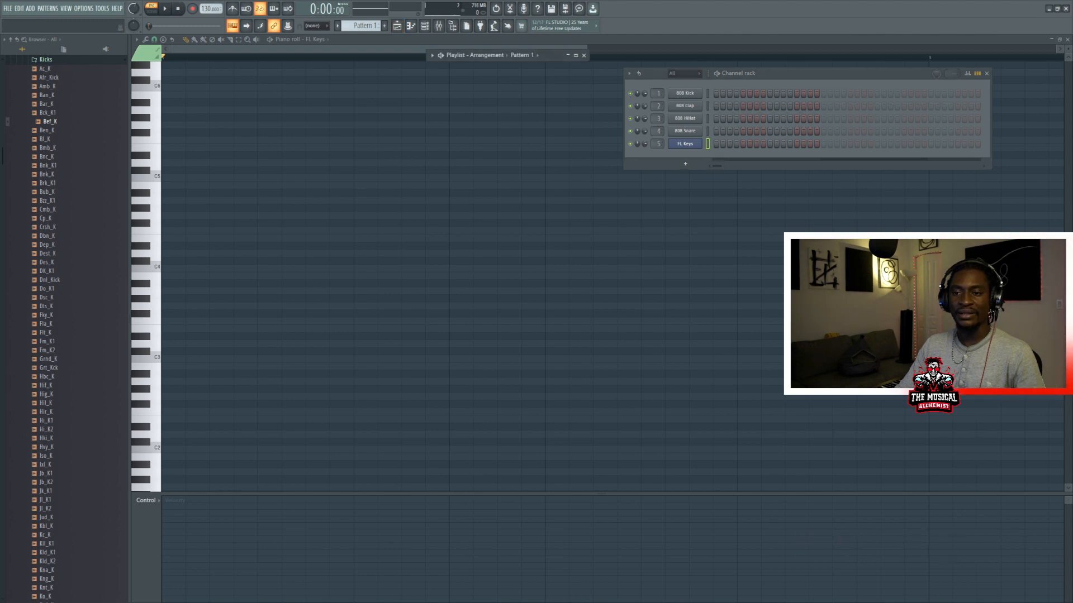
{"action": "left_click", "coordinate": [576, 55]}
{"action": "scroll", "coordinate": [380, 144], "scroll_direction": "up", "scroll_amount": 8}
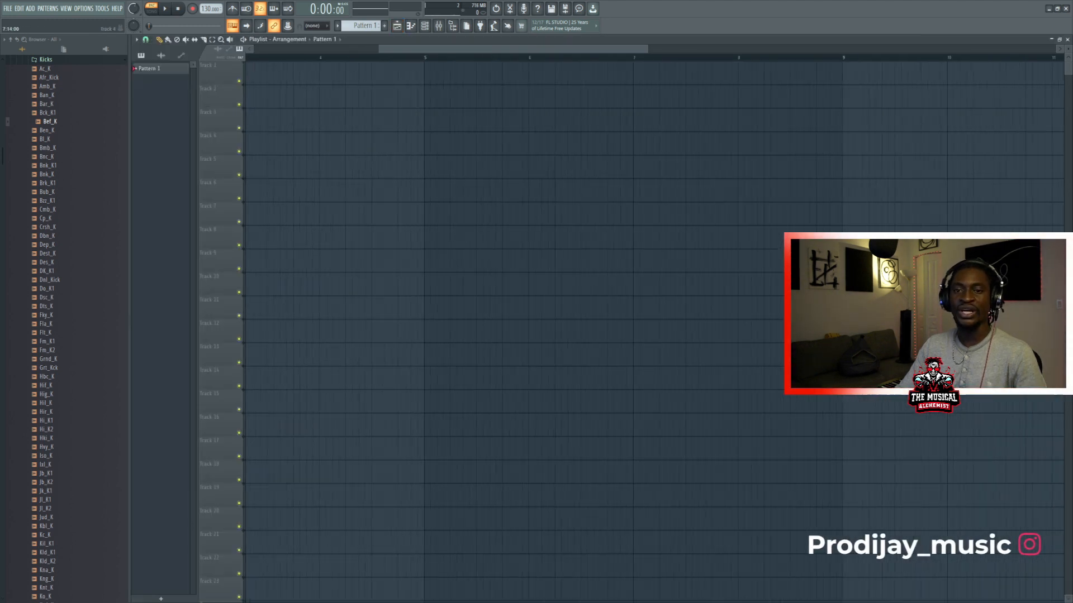
{"action": "scroll", "coordinate": [336, 144], "scroll_direction": "down", "scroll_amount": 8}
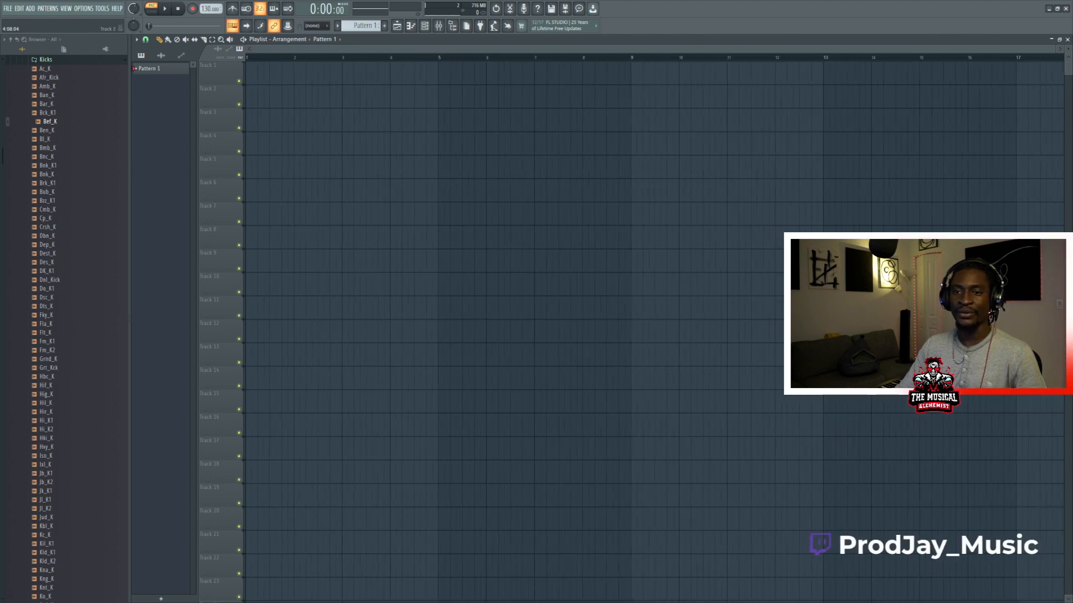
{"action": "left_click", "coordinate": [410, 26]}
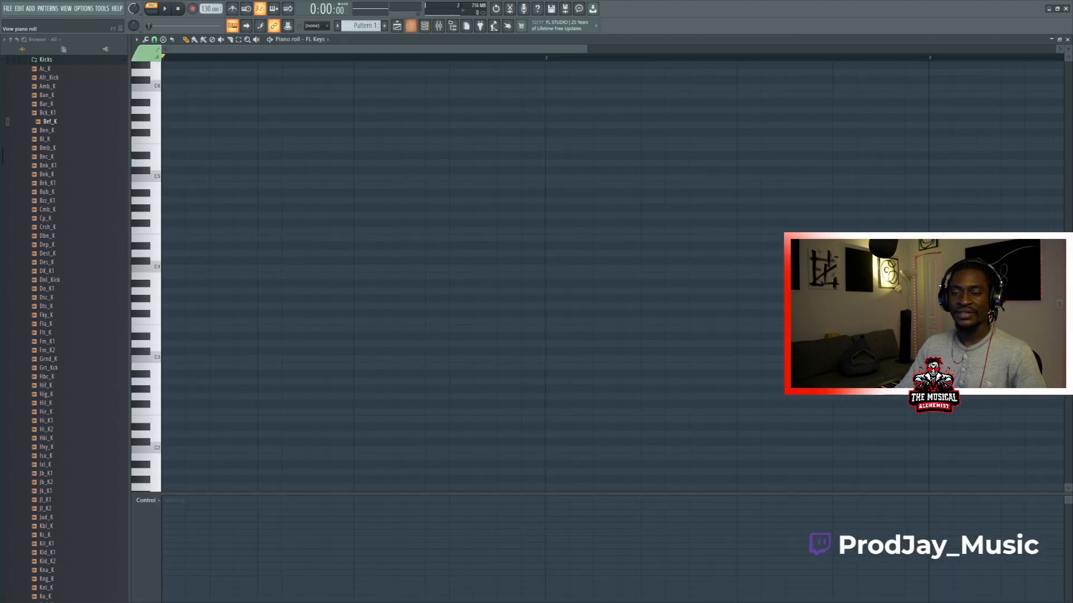
{"action": "left_click", "coordinate": [424, 26]}
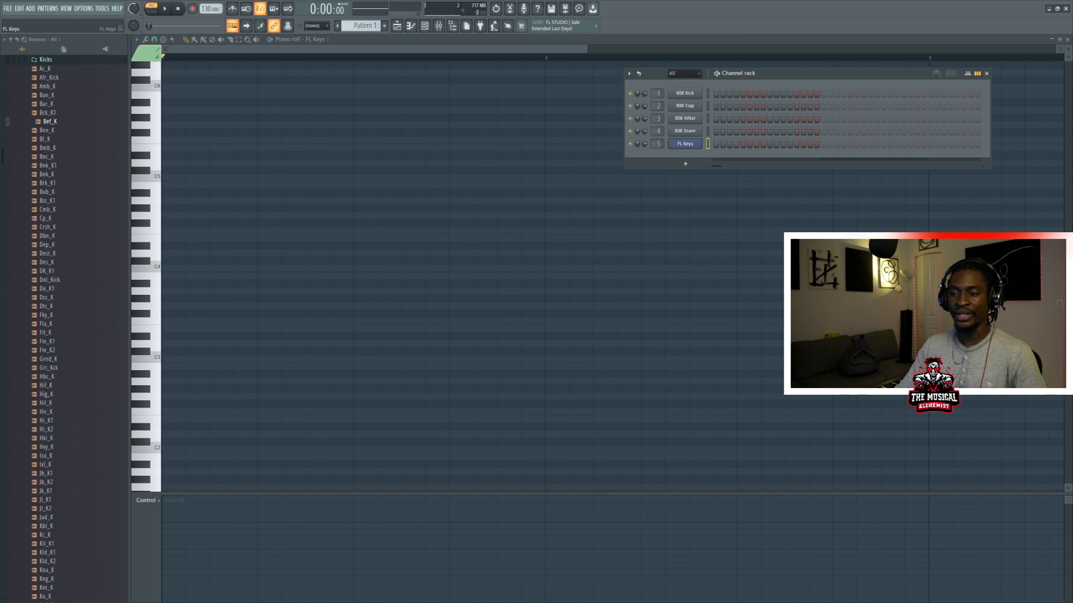
Step: Open the FL Keys instrument window and place it up beside the channel rack steps
{"action": "right_click", "coordinate": [699, 141]}
{"action": "left_click", "coordinate": [685, 144]}
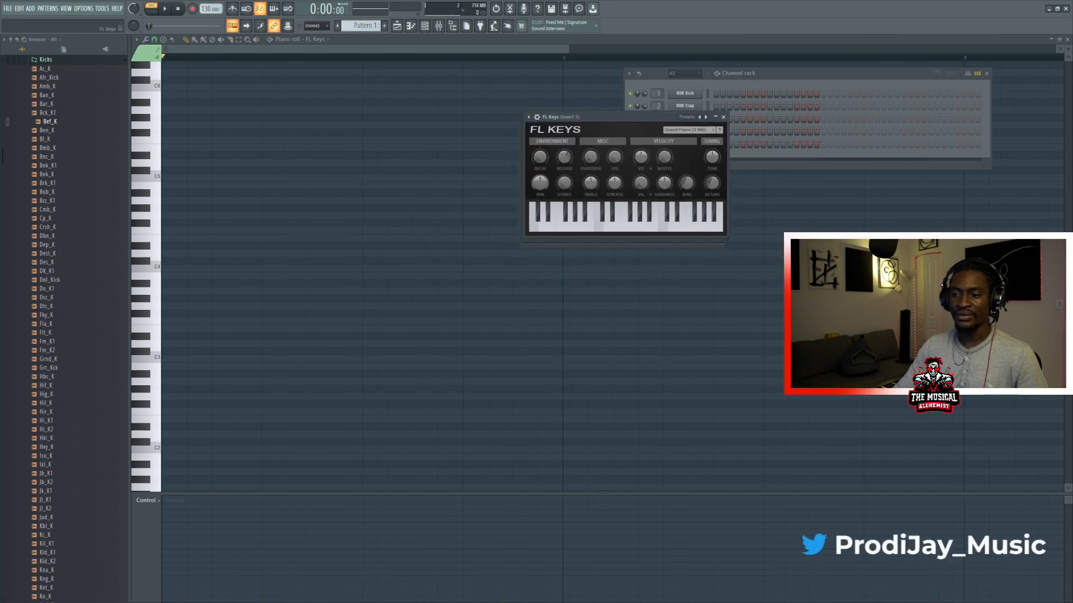
{"action": "left_click_drag", "start_coordinate": [603, 116], "coordinate": [615, 67]}
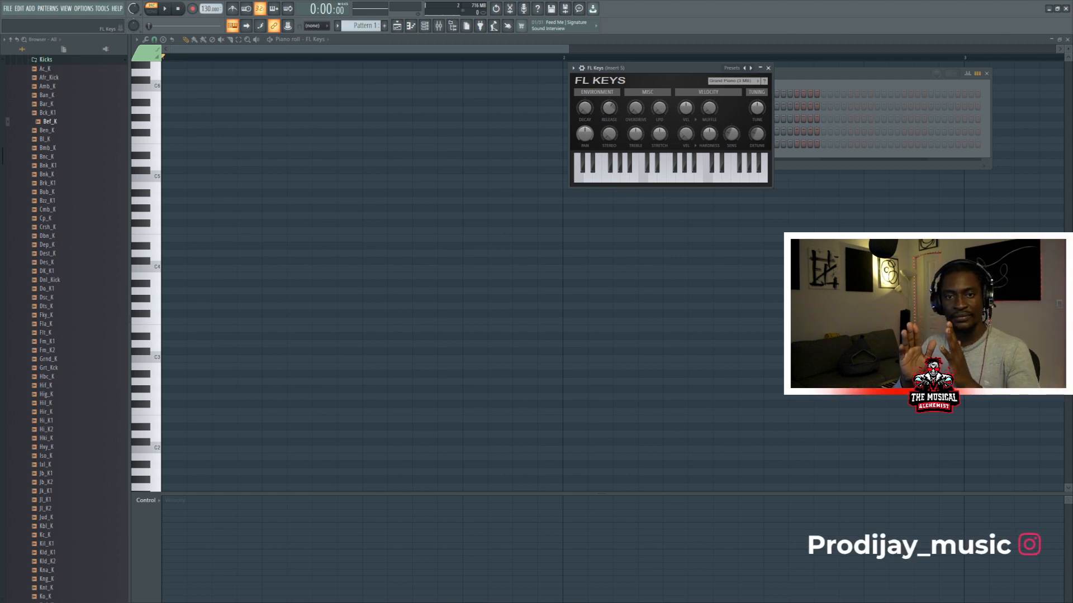
Step: Collapse the expanded Aasample1 sample folder in the browser
{"action": "scroll", "coordinate": [56, 218], "scroll_direction": "up", "scroll_amount": 4}
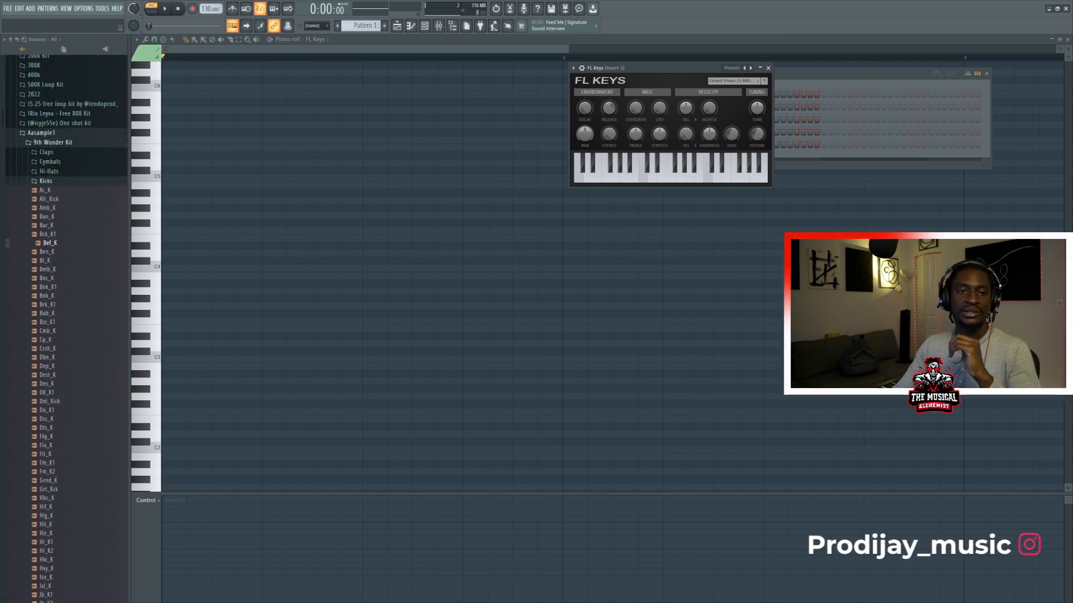
{"action": "left_click", "coordinate": [47, 218]}
{"action": "left_click", "coordinate": [41, 169]}
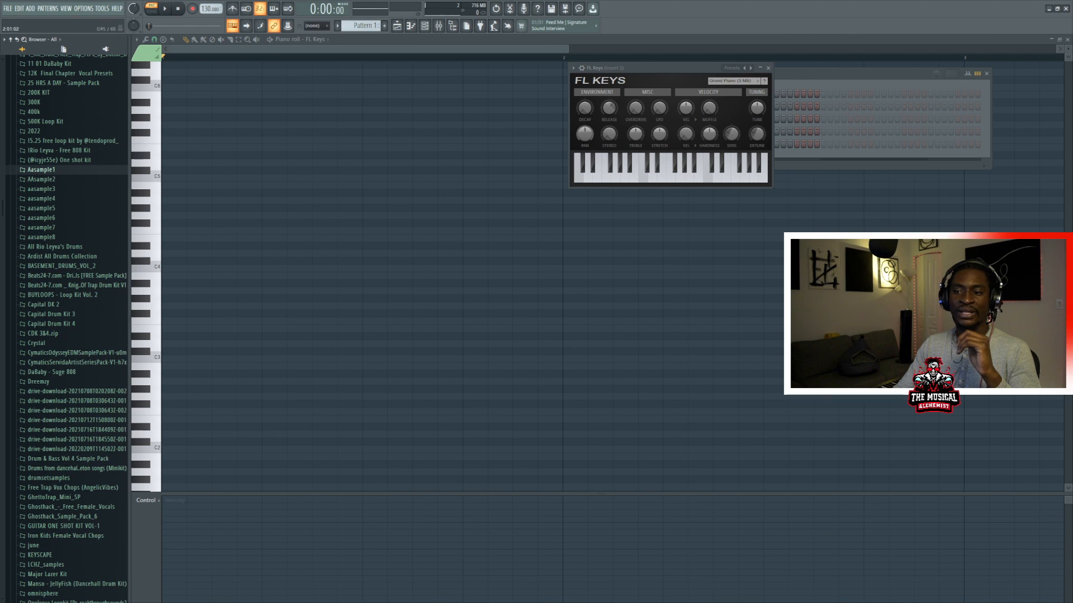
Step: Move the FL Keys window below the channel rack and add a Sakura instrument channel
{"action": "left_click_drag", "start_coordinate": [637, 67], "coordinate": [631, 75]}
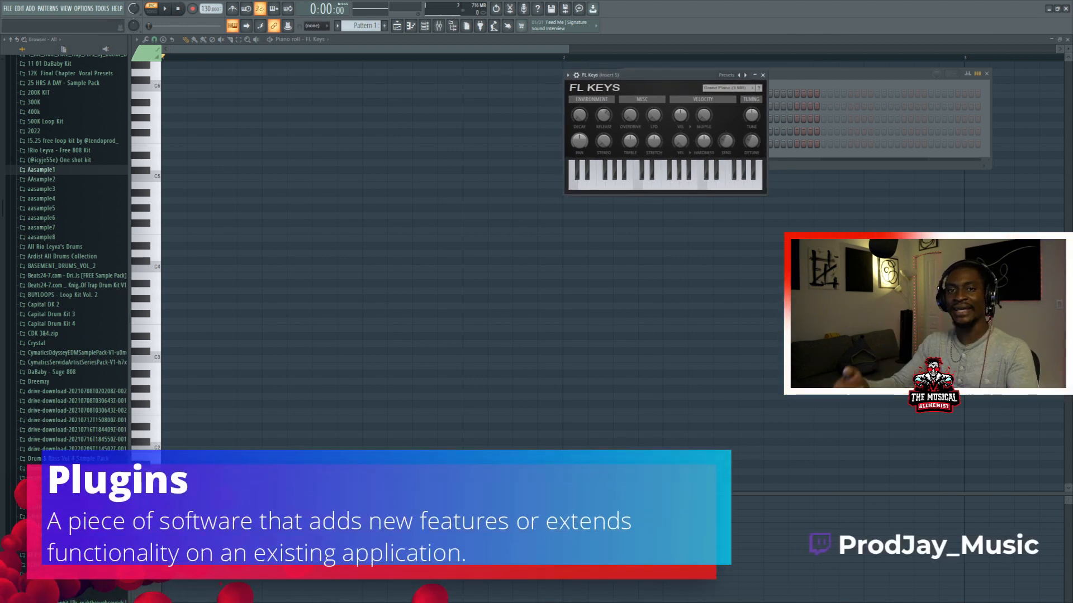
{"action": "left_click_drag", "start_coordinate": [632, 75], "coordinate": [652, 196]}
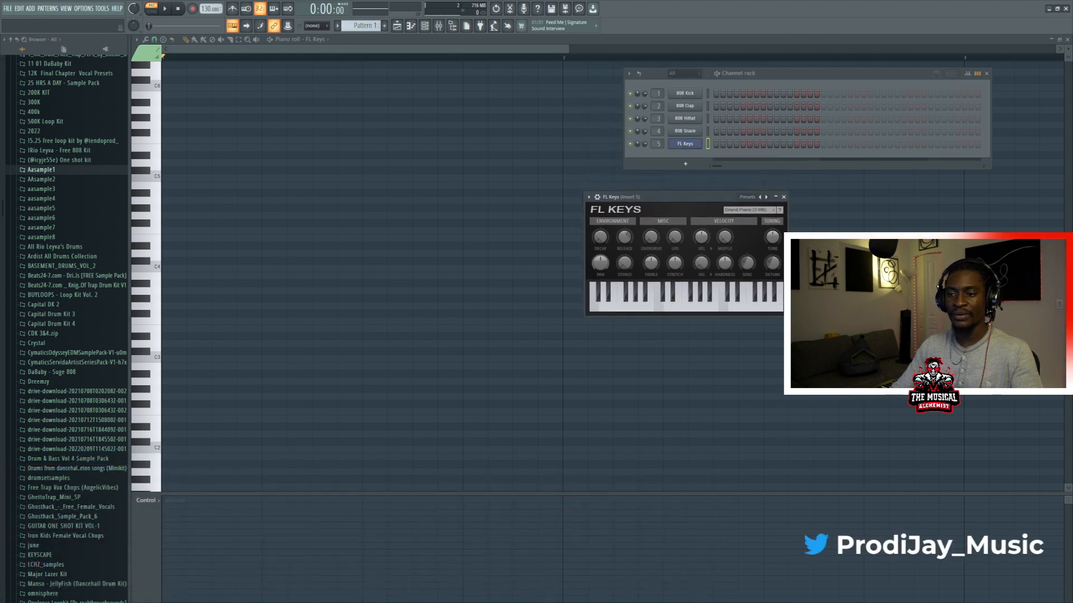
{"action": "left_click", "coordinate": [684, 164]}
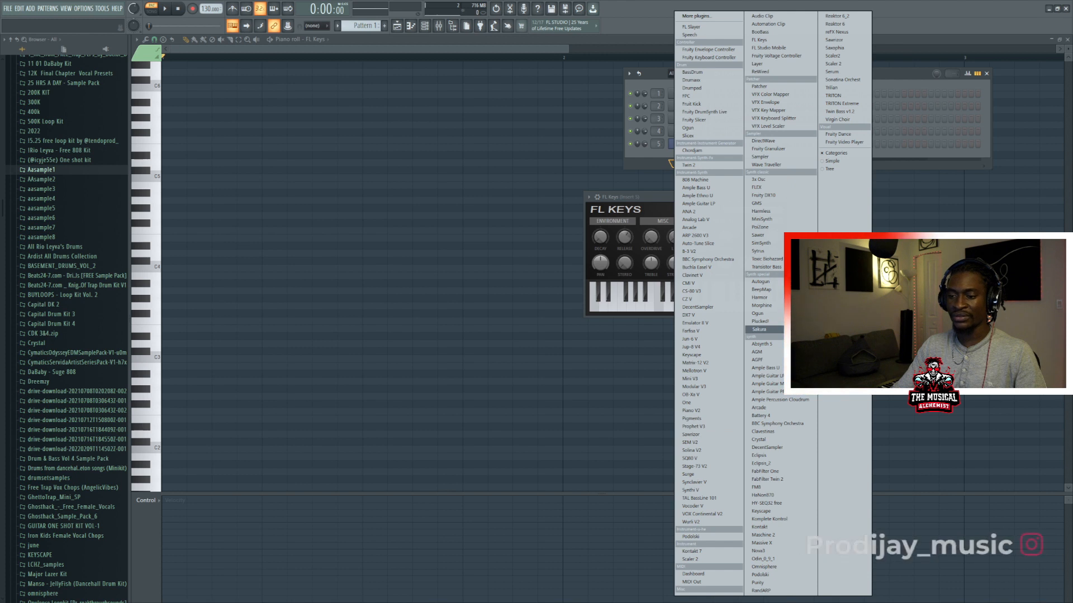
{"action": "left_click", "coordinate": [758, 329]}
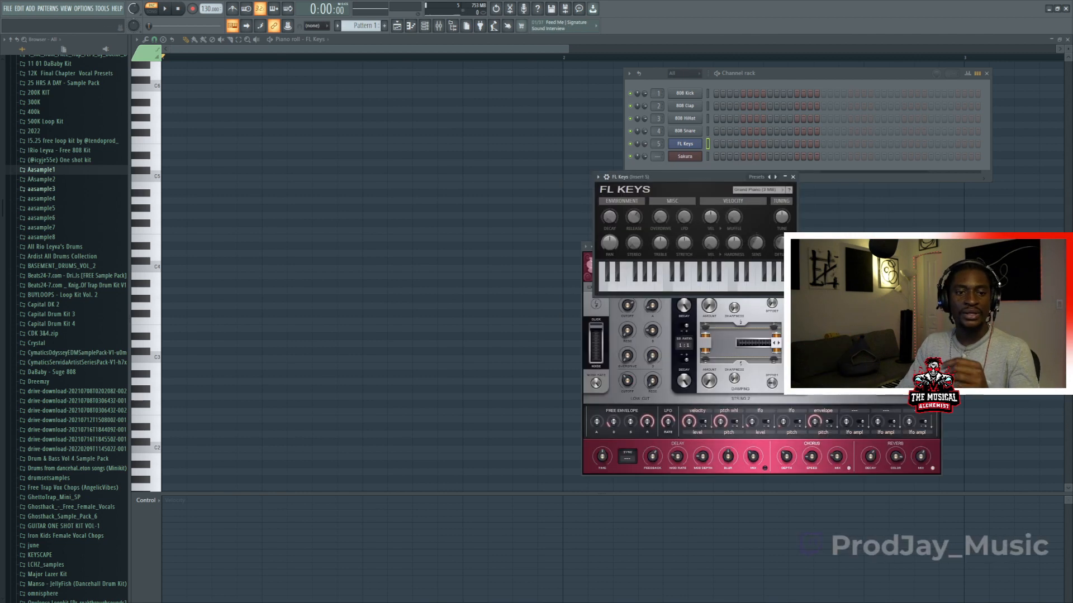
Step: Look into the AAsample2 folder in the browser and expand the aasample3 folder
{"action": "left_click", "coordinate": [41, 179]}
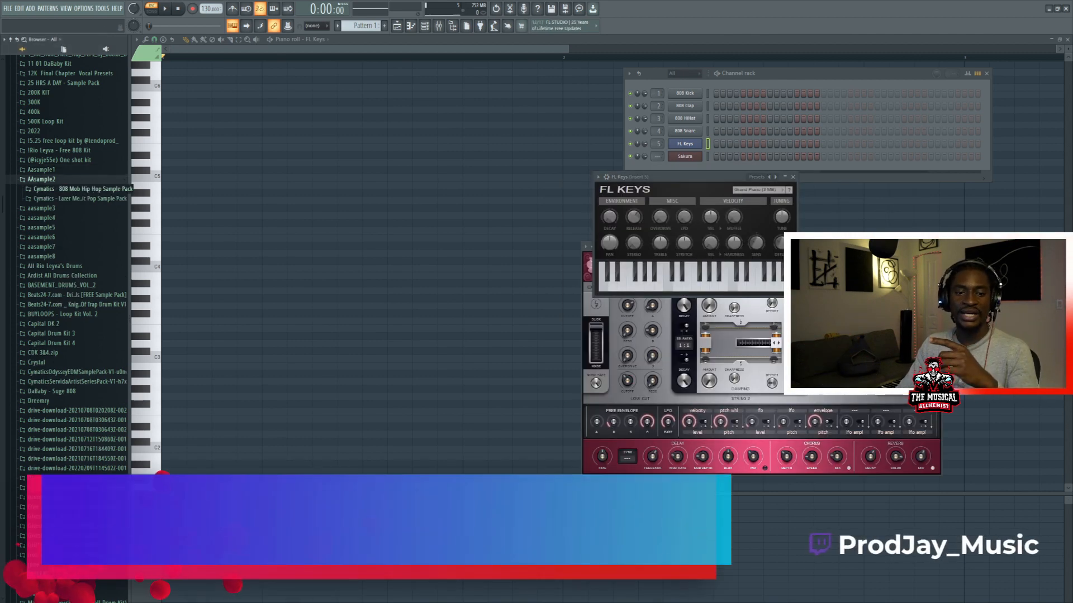
{"action": "left_click", "coordinate": [41, 208]}
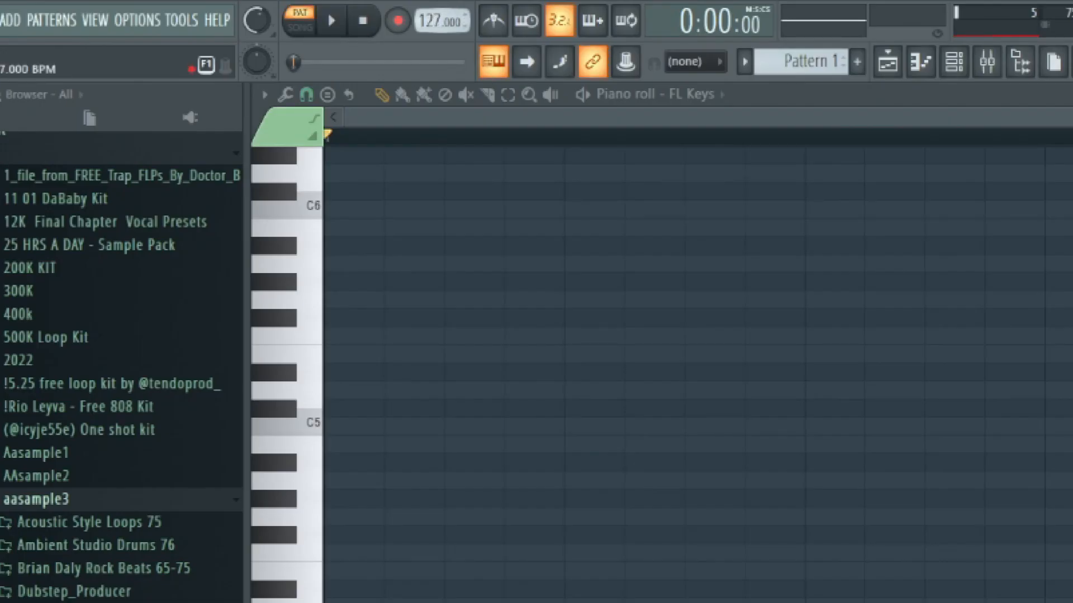
Step: Compare metronome playback at 100 and 142 BPM, leaving the tempo at 100 BPM and stopping playback
{"action": "left_click_drag", "start_coordinate": [434, 21], "coordinate": [434, 38]}
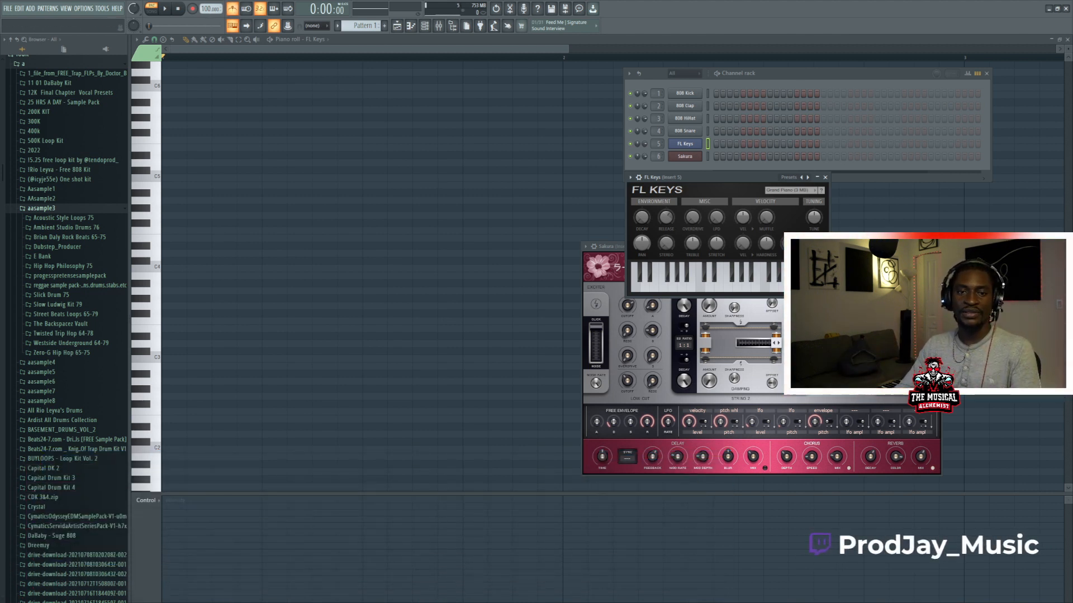
{"action": "key", "text": "space"}
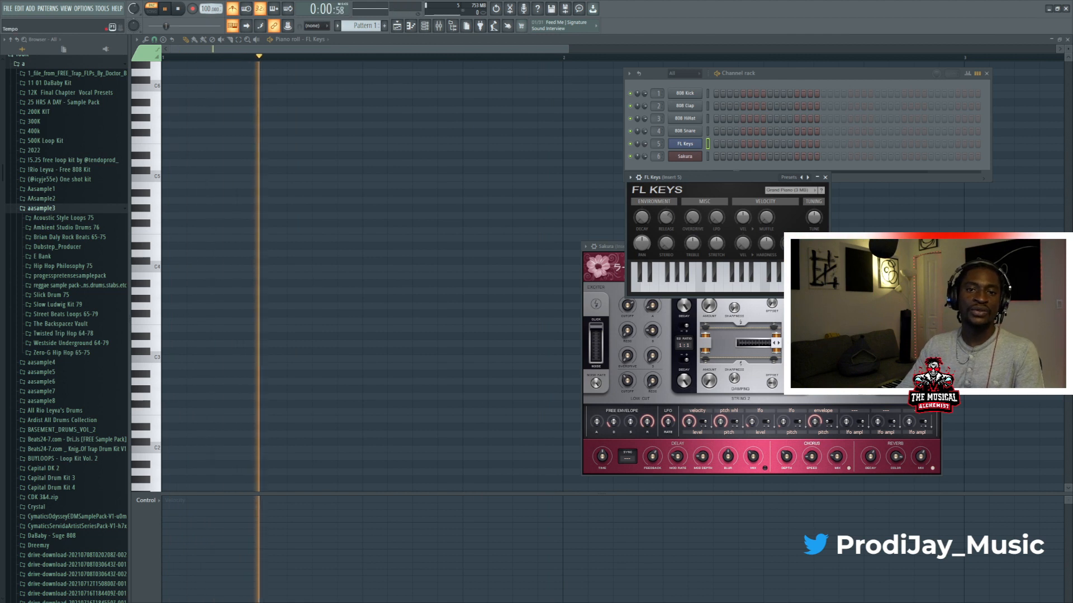
{"action": "left_click_drag", "start_coordinate": [207, 9], "coordinate": [206, 0]}
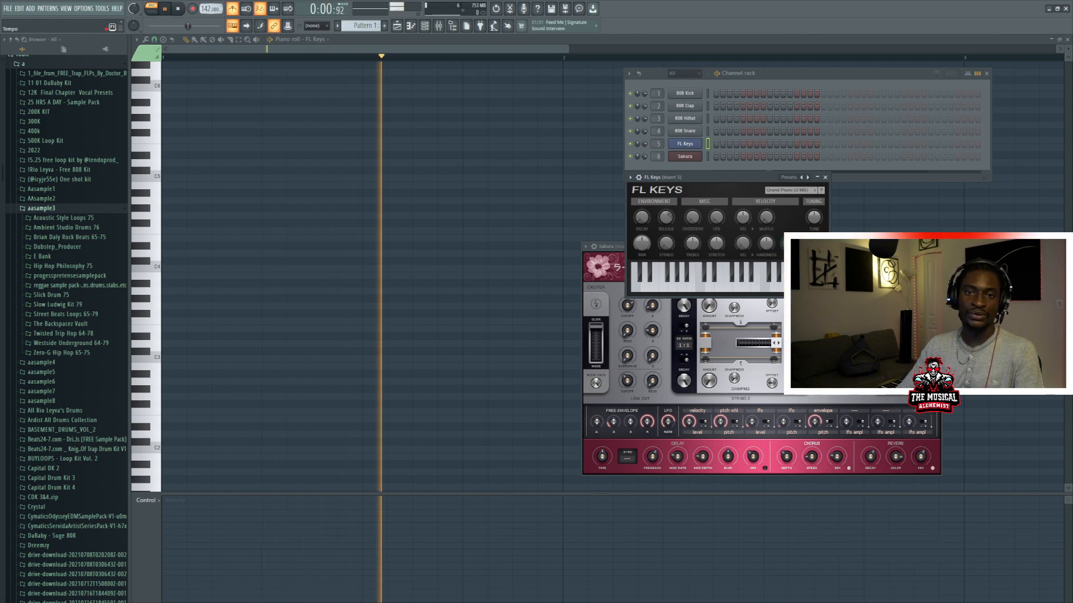
{"action": "mouse_move", "coordinate": [207, 9]}
{"action": "left_mouse_down"}
{"action": "mouse_move", "coordinate": [206, 35]}
{"action": "mouse_move", "coordinate": [207, 5]}
{"action": "left_mouse_up"}
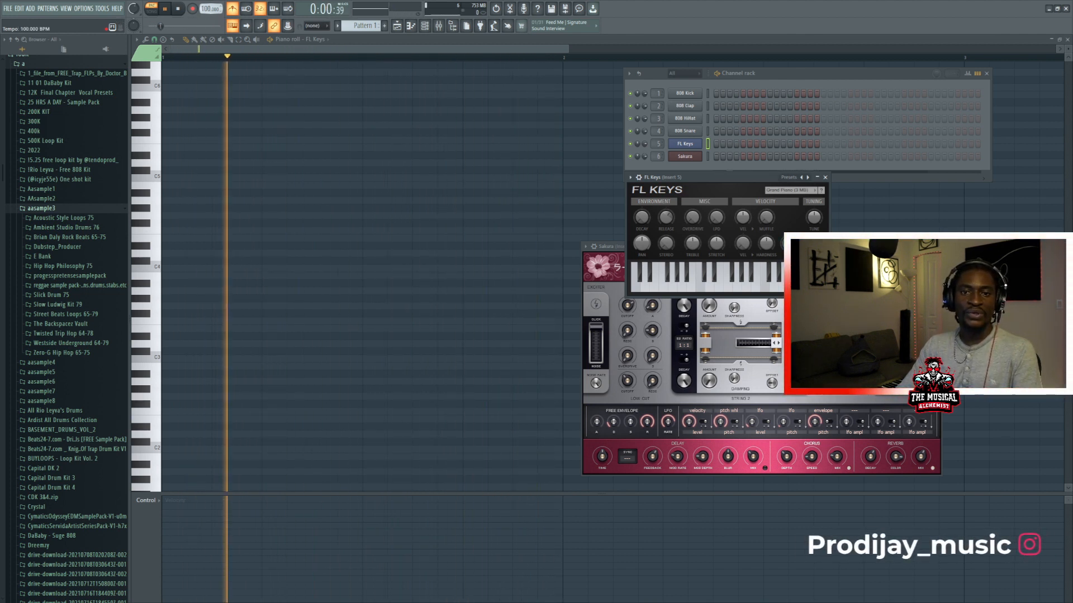
{"action": "left_click", "coordinate": [178, 8]}
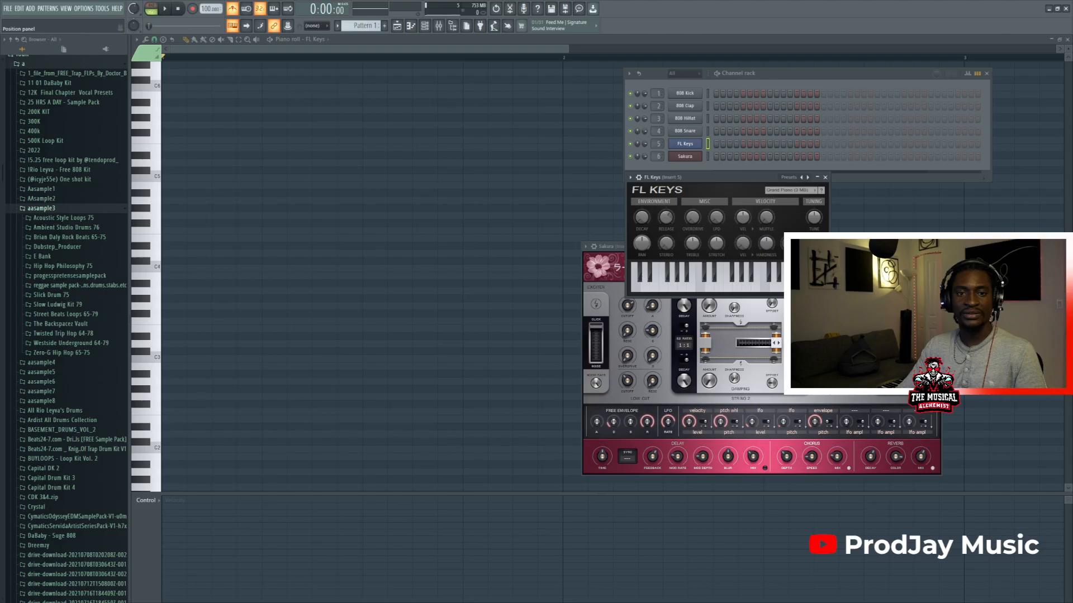
Step: Toggle between pattern and song mode, and switch from Pattern 1 to the next empty pattern
{"action": "key", "text": "l"}
{"action": "key", "text": "l"}
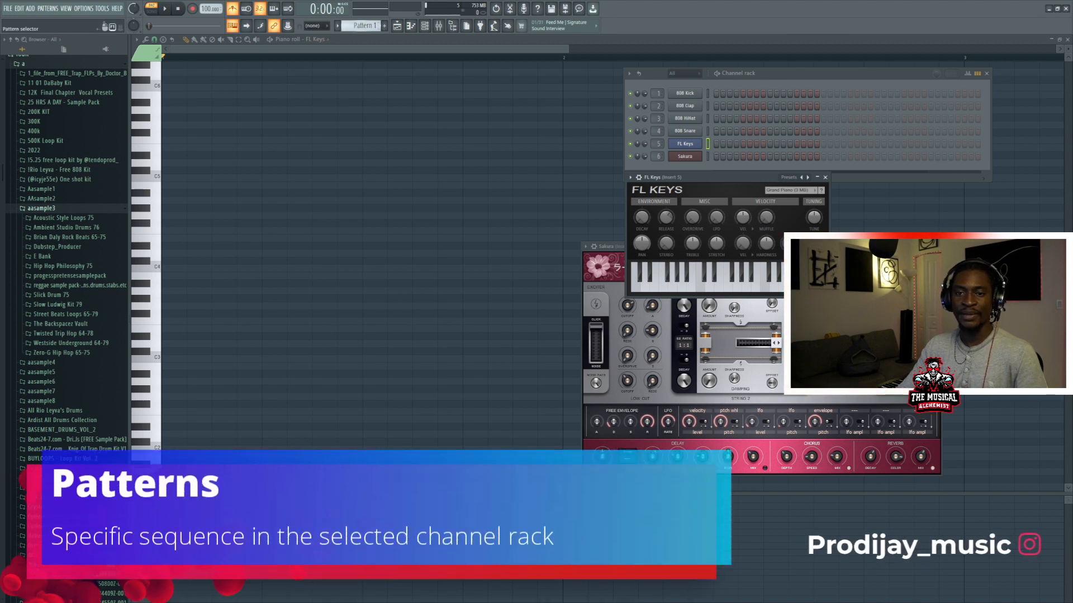
{"action": "left_click", "coordinate": [337, 26]}
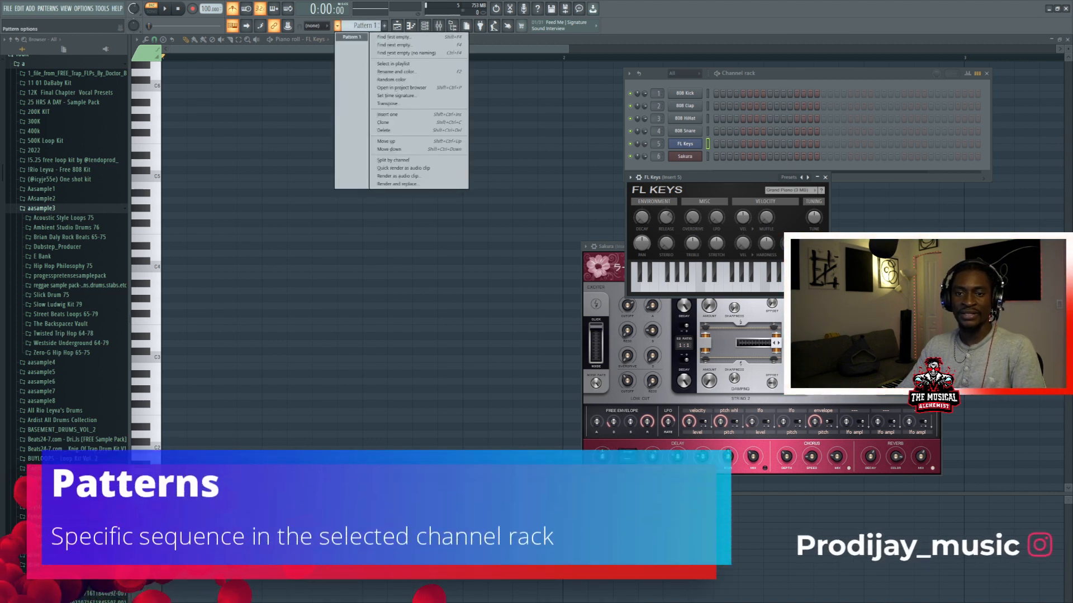
{"action": "left_click", "coordinate": [406, 53]}
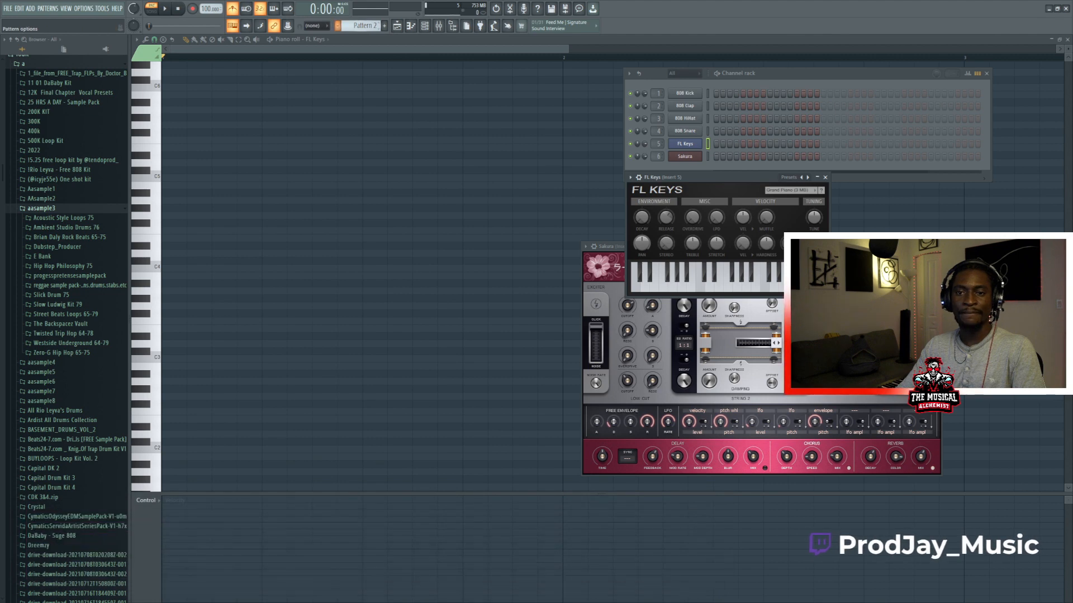
{"action": "left_click", "coordinate": [338, 25]}
{"action": "left_click", "coordinate": [406, 53]}
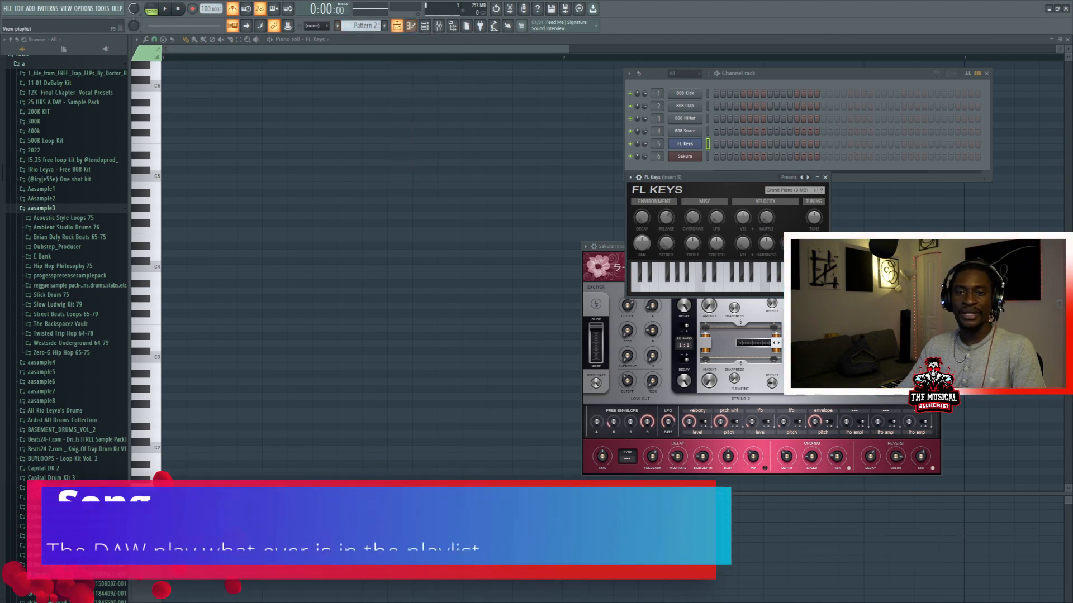
Step: Show the Playlist in song mode, and go back to the FL Keys piano roll and the channel rack
{"action": "left_click", "coordinate": [397, 26]}
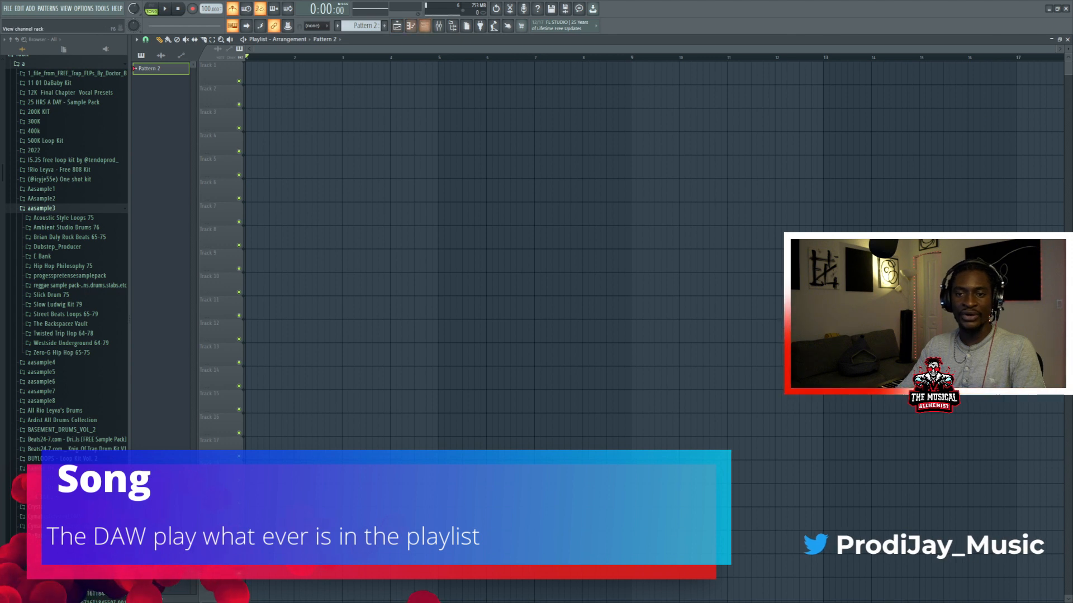
{"action": "left_click", "coordinate": [411, 25]}
{"action": "left_click", "coordinate": [425, 25]}
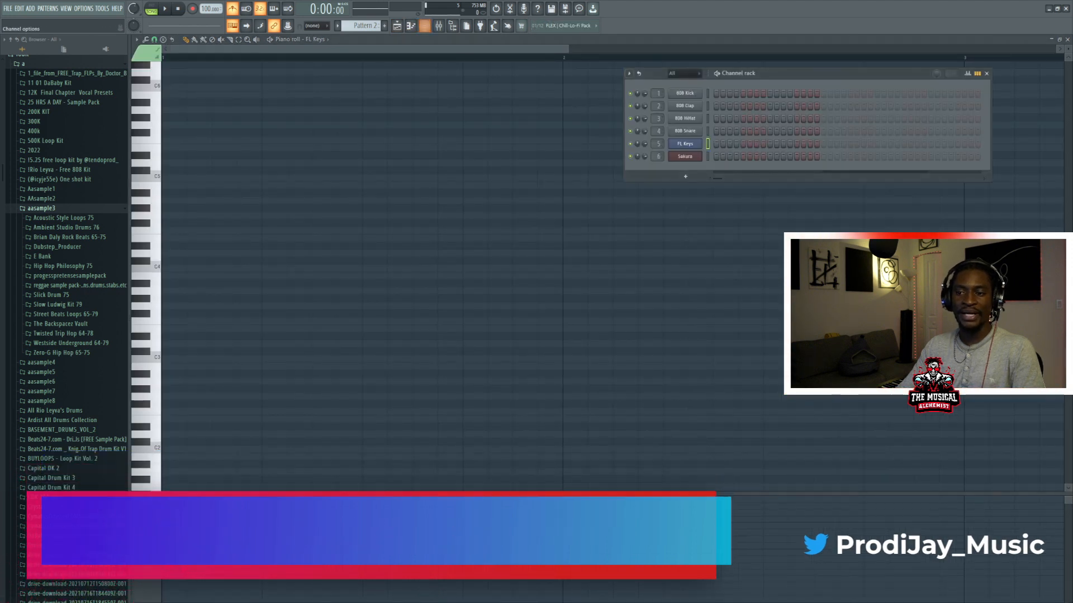
Step: Program and play a beat with 808 Kick on steps 1, 9 and 11 and 808 Clap on steps 5 and 13
{"action": "left_click_drag", "start_coordinate": [564, 68], "coordinate": [472, 61]}
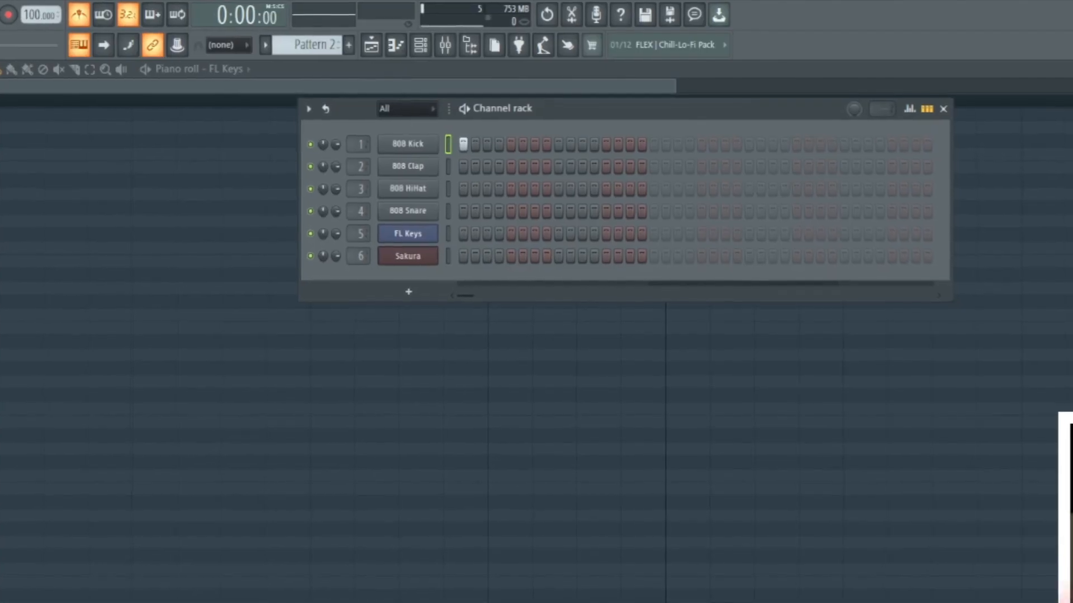
{"action": "left_click", "coordinate": [475, 95]}
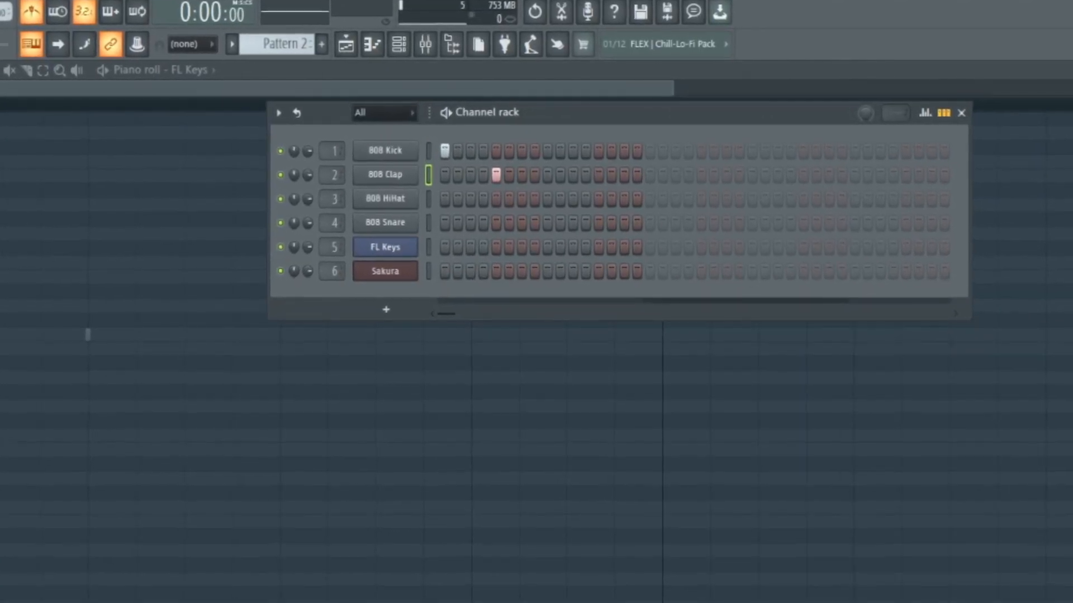
{"action": "key", "text": "space"}
{"action": "left_click", "coordinate": [542, 154]}
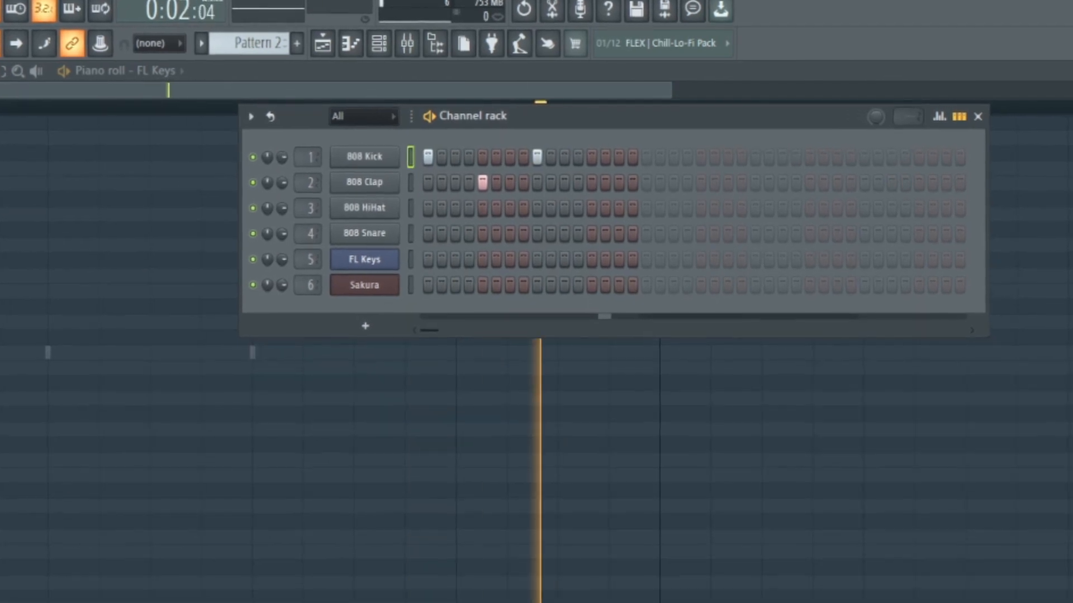
{"action": "left_click", "coordinate": [560, 161]}
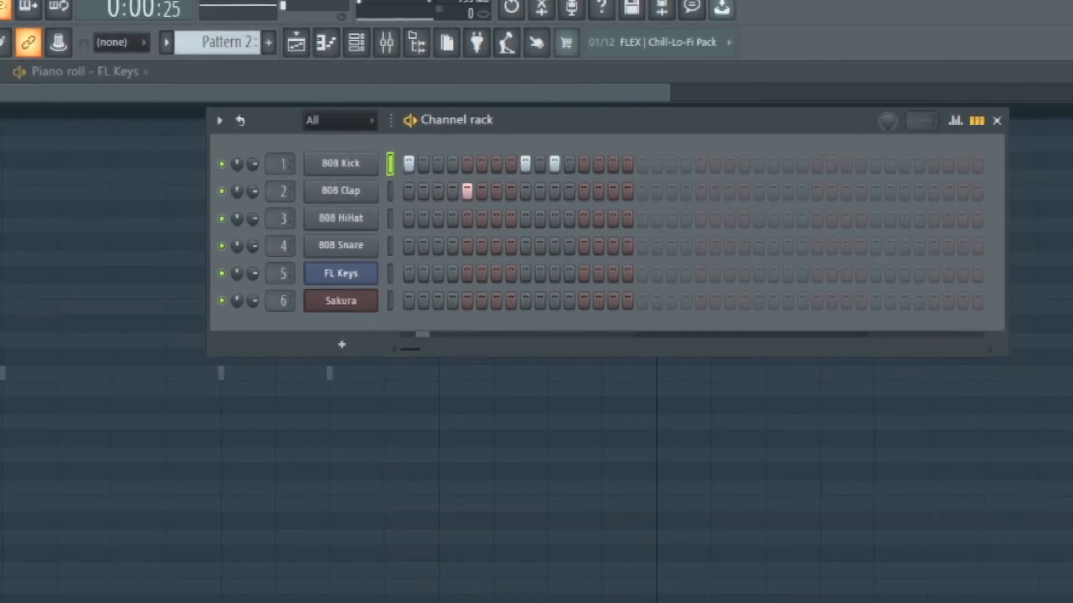
{"action": "left_click", "coordinate": [589, 187]}
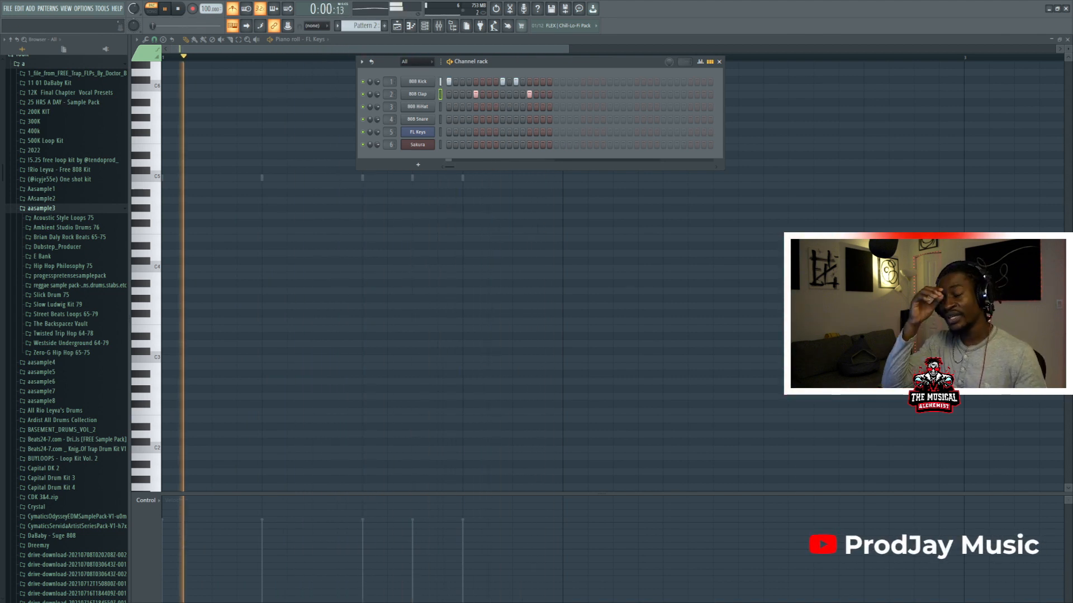
{"action": "key", "text": "space"}
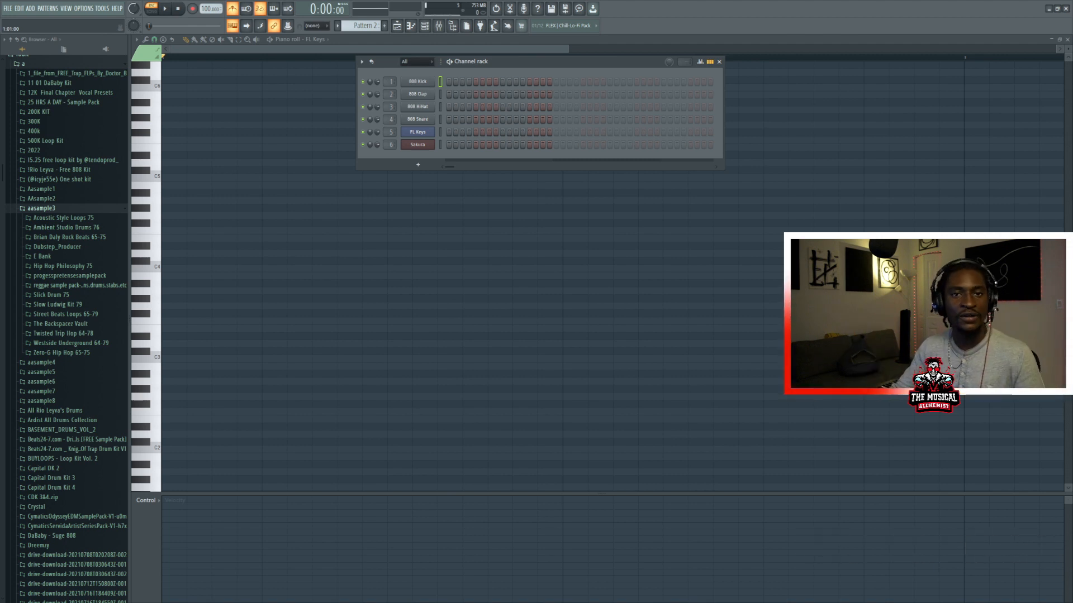
Step: Show the Playlist and briefly play the empty arrangement in song mode
{"action": "key", "text": "F5"}
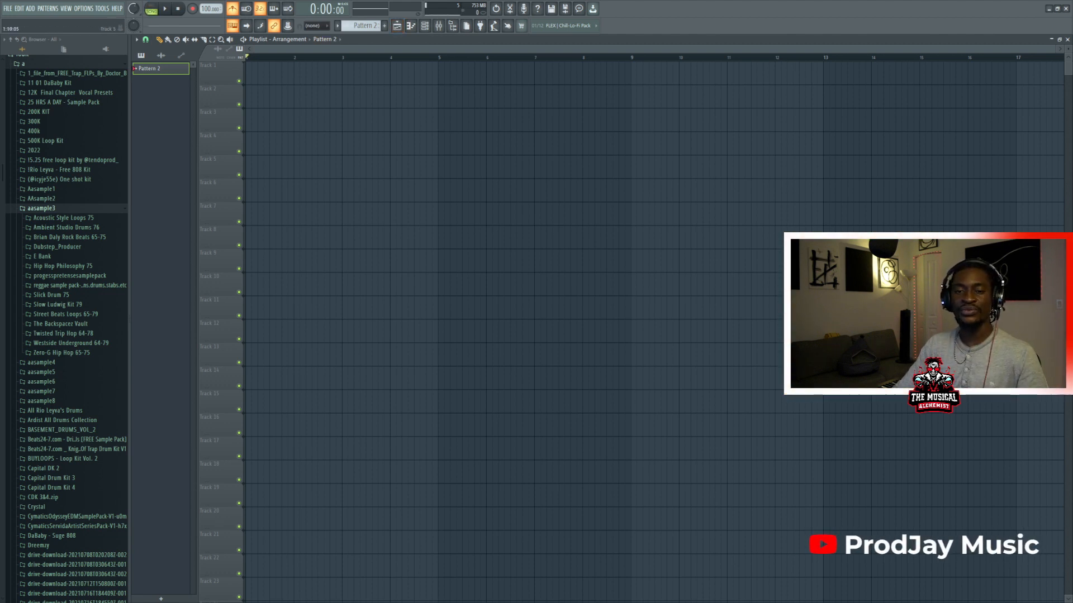
{"action": "key", "text": "space"}
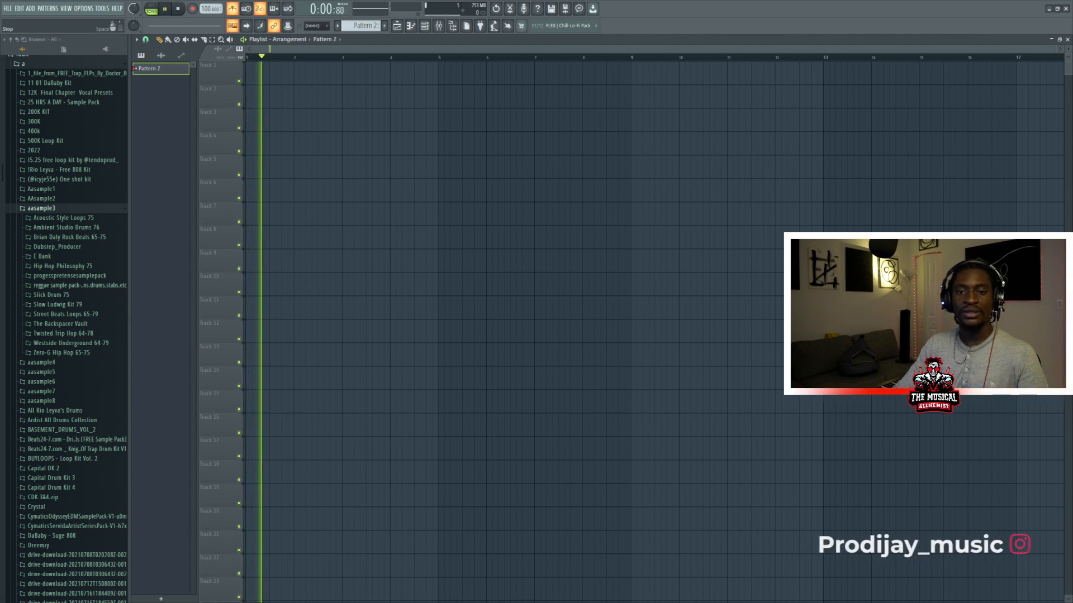
{"action": "key", "text": "space"}
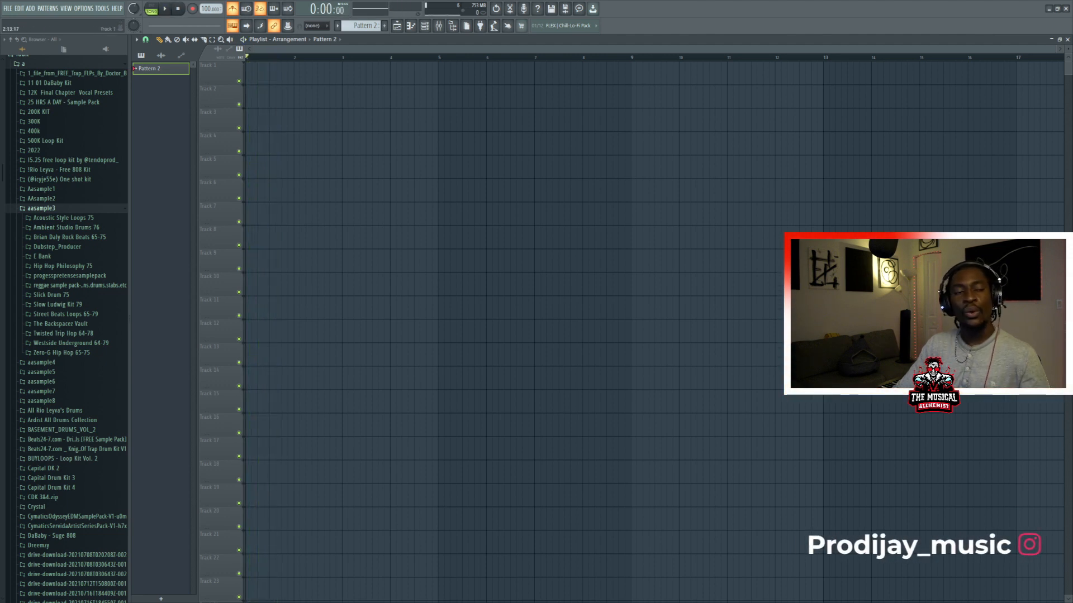
Step: Switch to Pattern 1 and audition its drum beat in pattern mode, moving the channel rack aside
{"action": "left_click_drag", "start_coordinate": [289, 73], "coordinate": [248, 73]}
{"action": "left_click", "coordinate": [302, 74]}
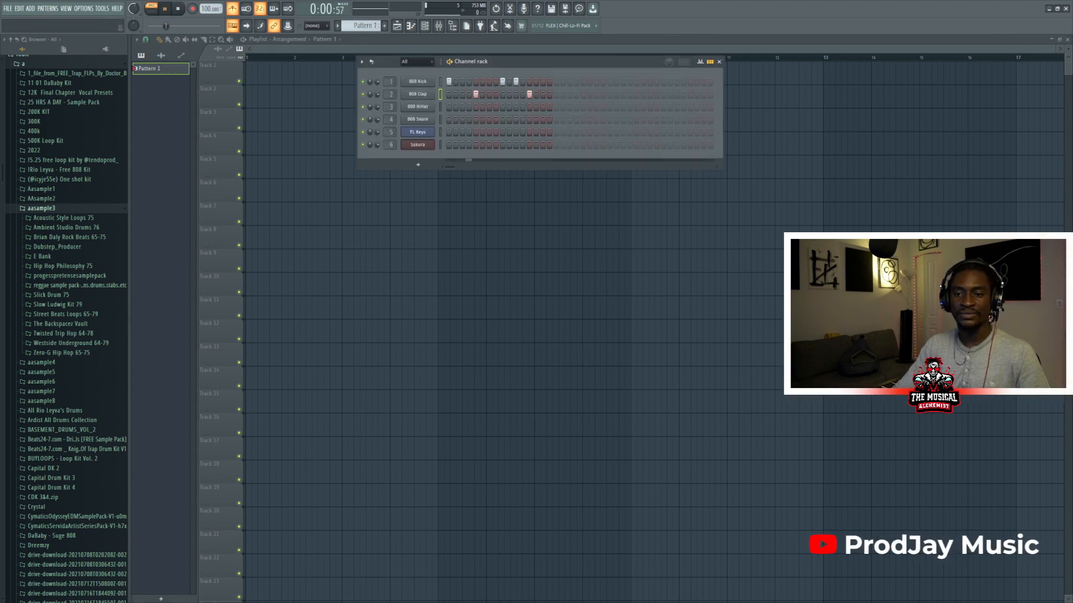
{"action": "left_click_drag", "start_coordinate": [531, 62], "coordinate": [752, 61]}
{"action": "key", "text": "space"}
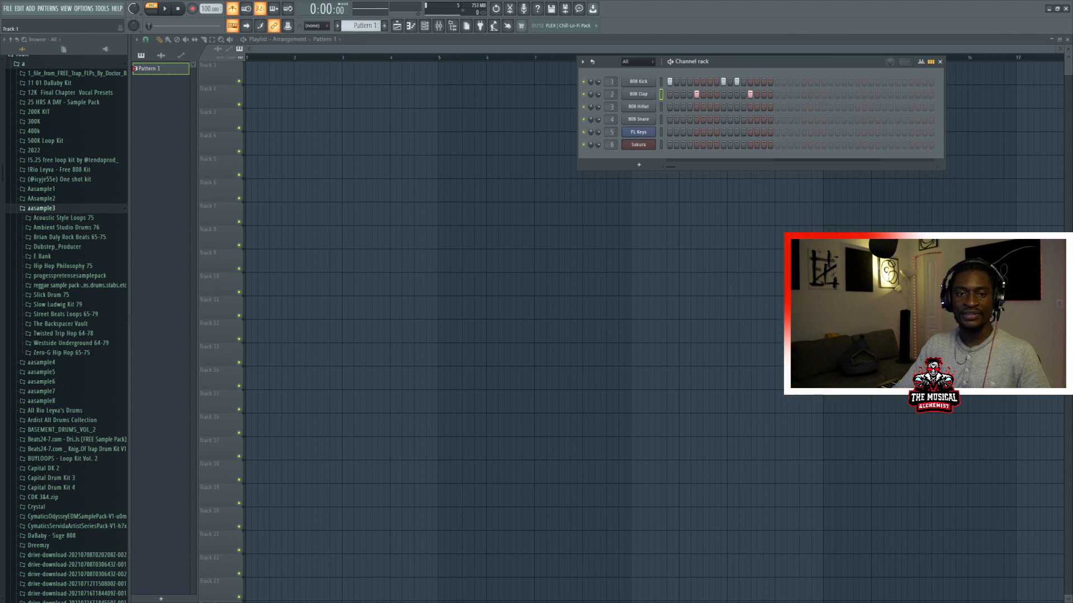
Step: Place three Pattern 1 clips back to back on Track 1 from bar 1, and play them in song mode
{"action": "left_click", "coordinate": [254, 74]}
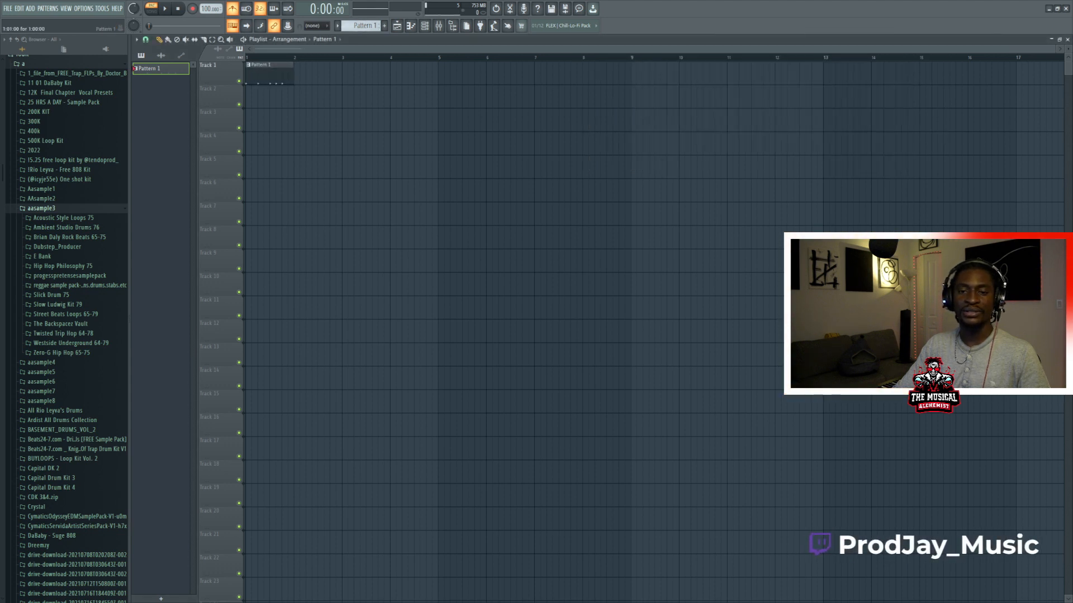
{"action": "left_click_drag", "start_coordinate": [315, 75], "coordinate": [297, 75]}
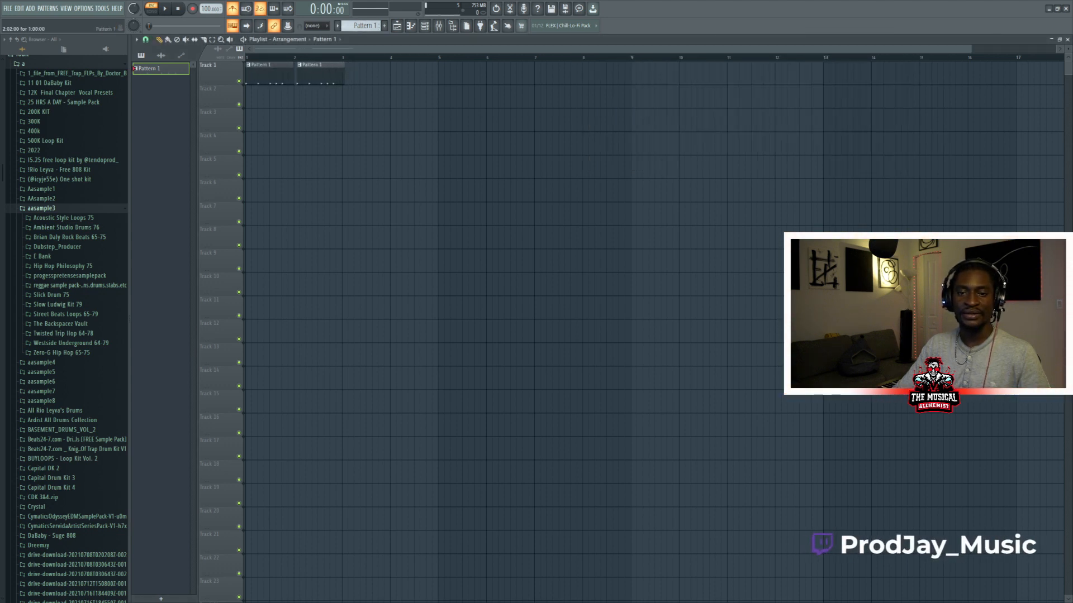
{"action": "left_click", "coordinate": [362, 75]}
{"action": "left_click_drag", "start_coordinate": [362, 75], "coordinate": [345, 75]}
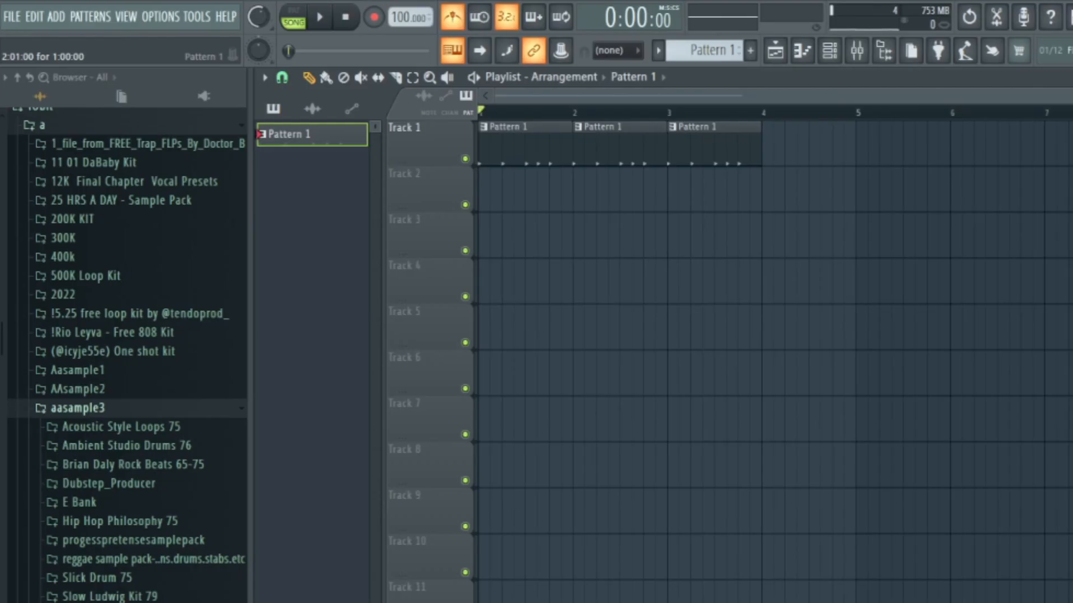
{"action": "key", "text": "space"}
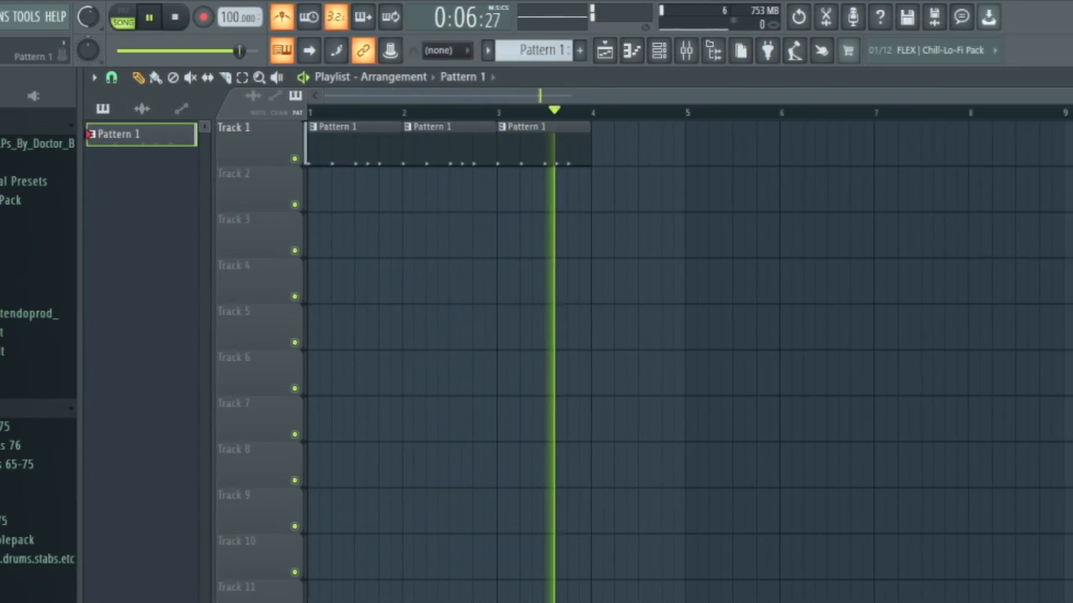
{"action": "key", "text": "space"}
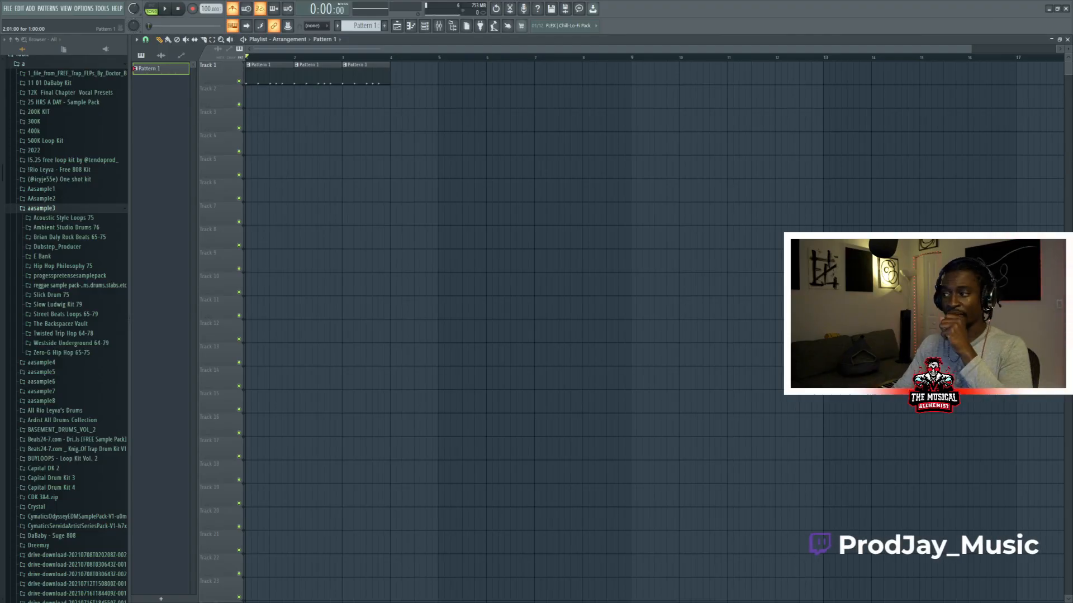
Step: Delete all three Pattern 1 clips from Track 1
{"action": "right_click", "coordinate": [366, 74]}
{"action": "right_click", "coordinate": [317, 74]}
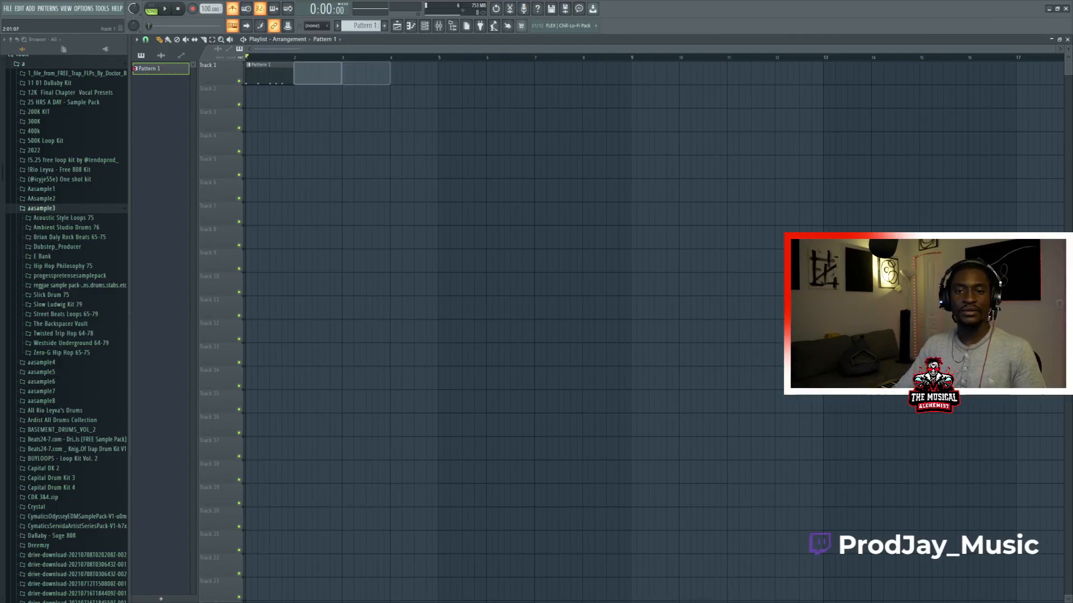
{"action": "right_click", "coordinate": [268, 74]}
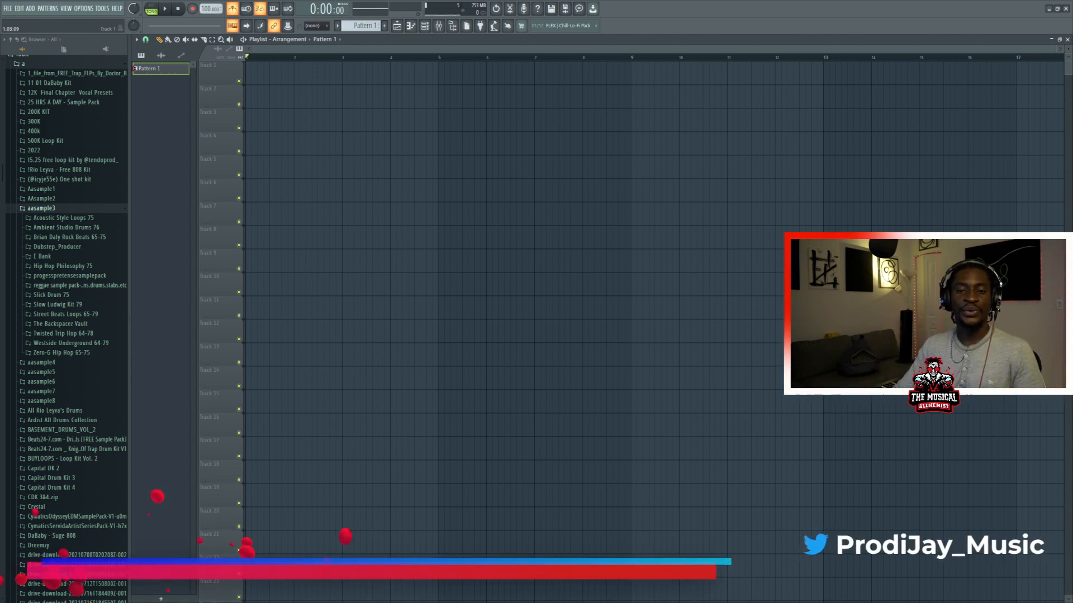
Step: Demonstrate inserting and deleting a Pattern 1 clip at bar 1 of Track 1, twice
{"action": "left_click", "coordinate": [260, 74]}
{"action": "mouse_move", "coordinate": [260, 73]}
{"action": "left_mouse_down"}
{"action": "mouse_move", "coordinate": [248, 73]}
{"action": "mouse_move", "coordinate": [346, 73]}
{"action": "mouse_move", "coordinate": [248, 73]}
{"action": "left_mouse_up"}
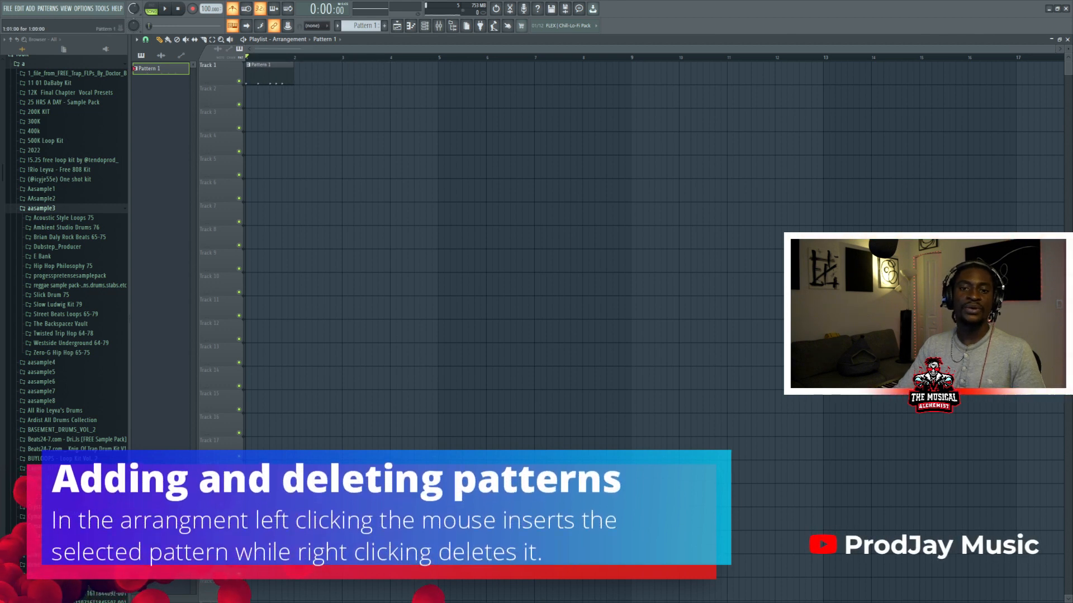
{"action": "right_click", "coordinate": [257, 74]}
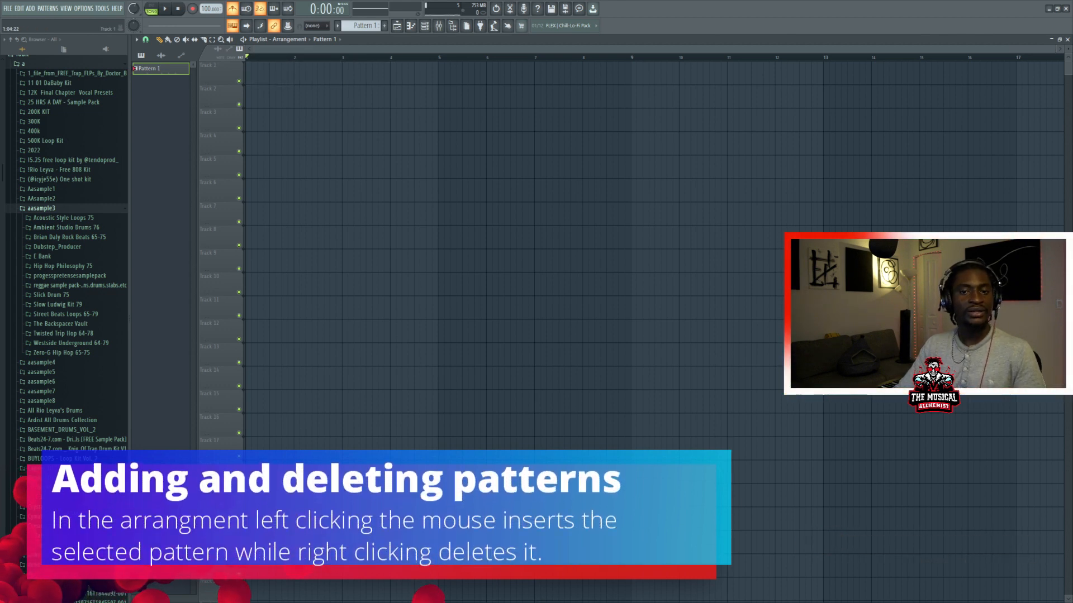
{"action": "left_click", "coordinate": [271, 74]}
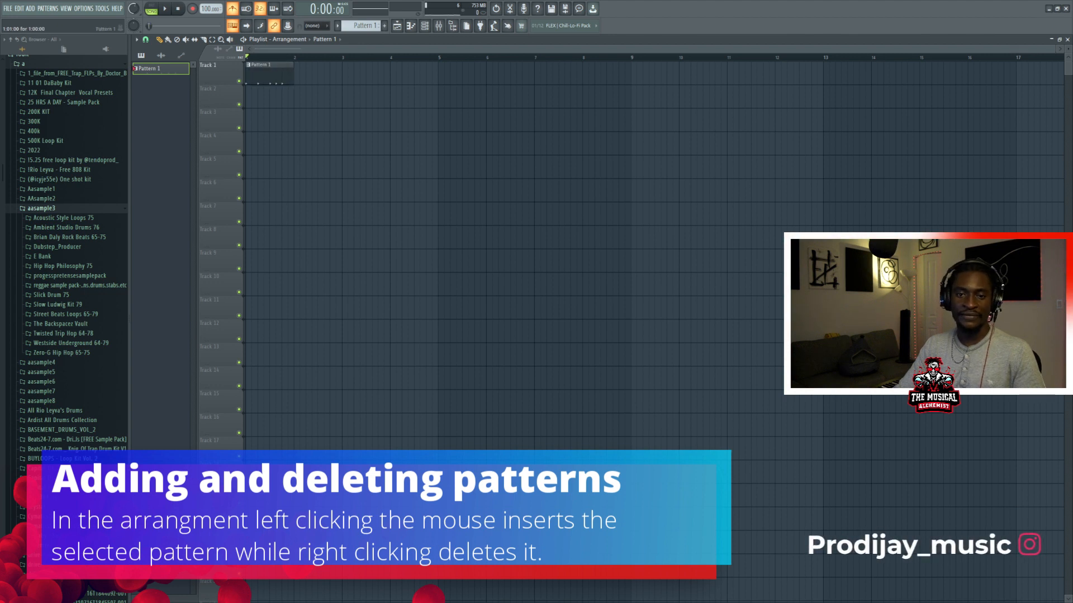
{"action": "right_click", "coordinate": [258, 74]}
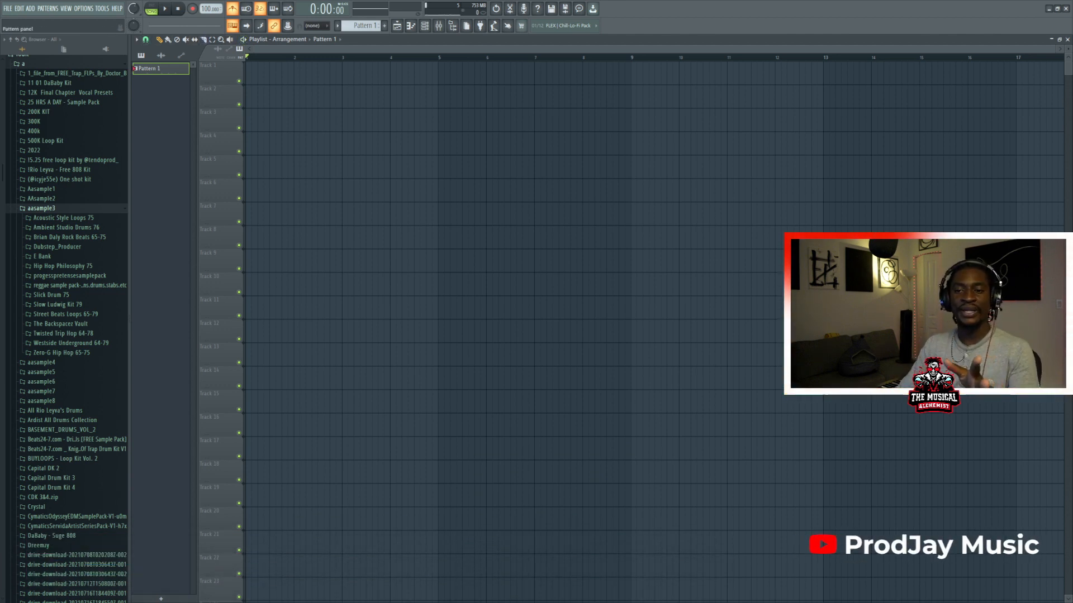
Step: Fill the first 13 steps of the FL Keys channel and view them in both its piano roll and the channel rack
{"action": "left_click", "coordinate": [424, 25]}
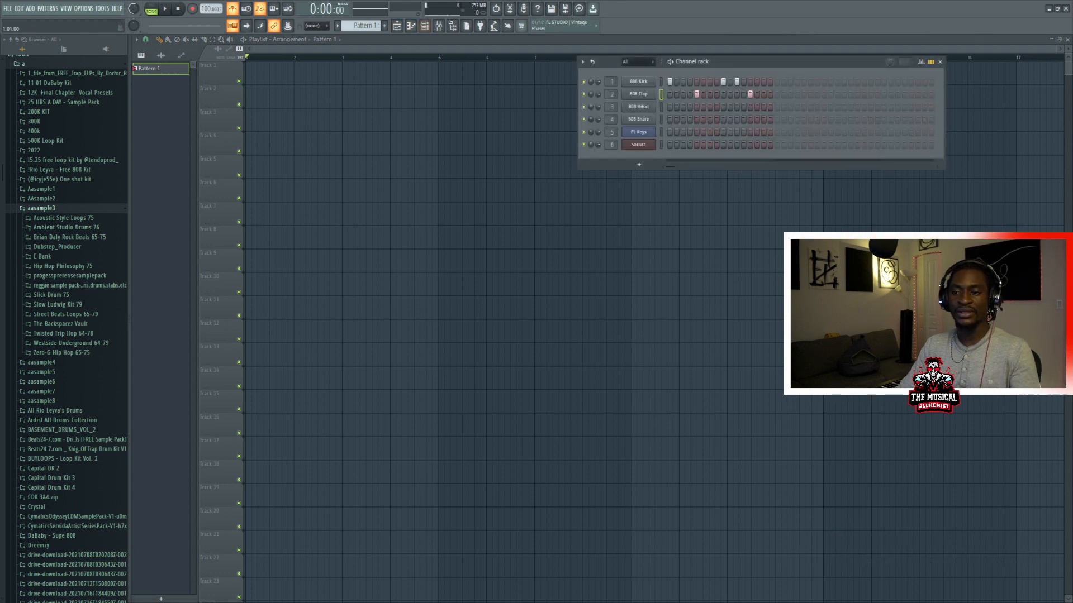
{"action": "left_click_drag", "start_coordinate": [738, 62], "coordinate": [648, 67]}
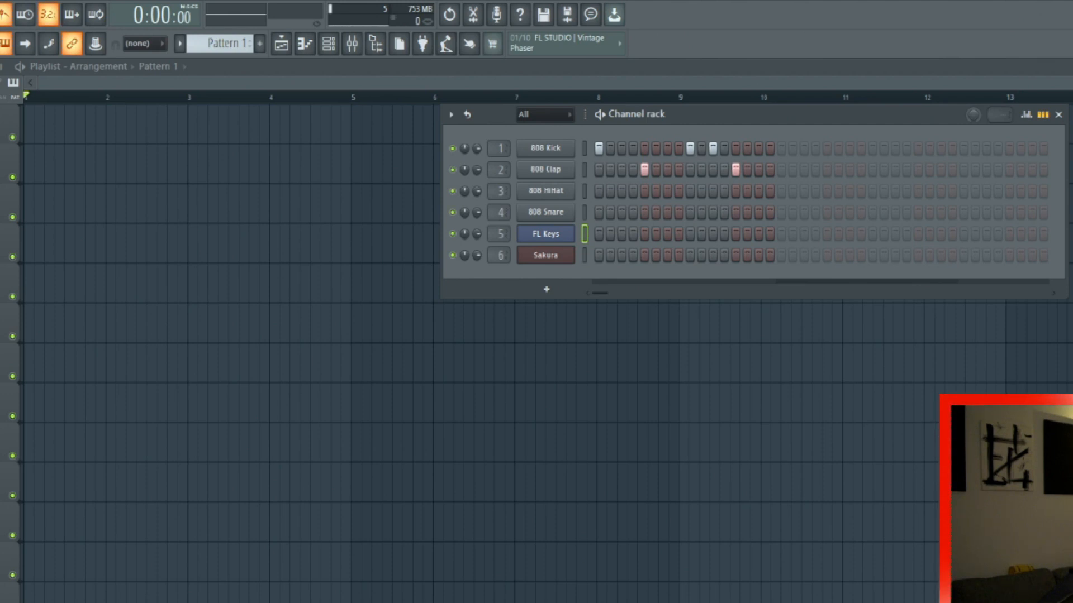
{"action": "left_click_drag", "start_coordinate": [599, 234], "coordinate": [725, 234]}
{"action": "right_click", "coordinate": [575, 228]}
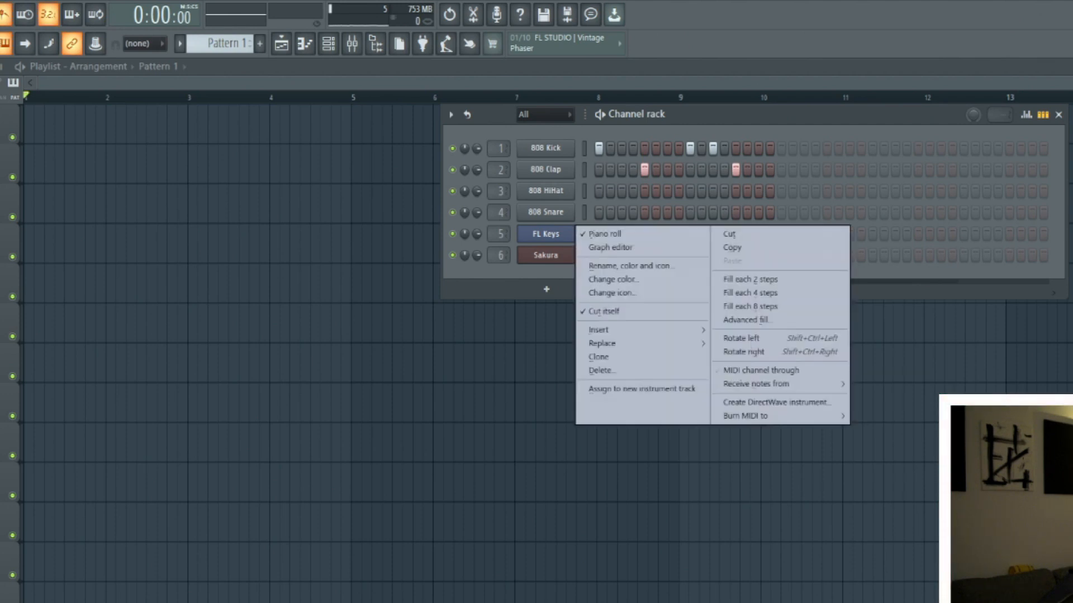
{"action": "left_click", "coordinate": [604, 234]}
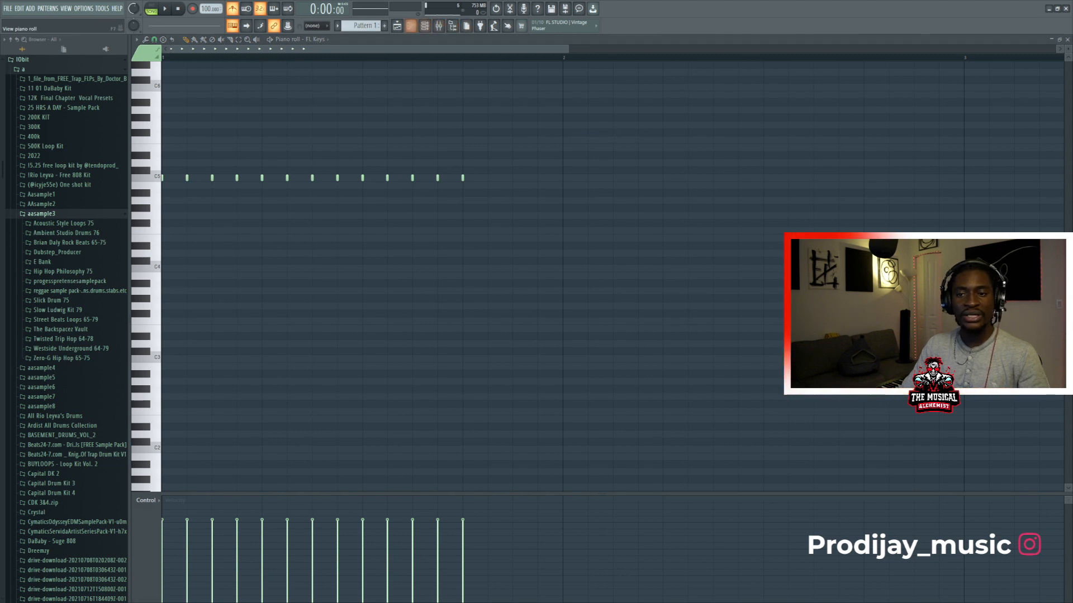
{"action": "left_click", "coordinate": [425, 26]}
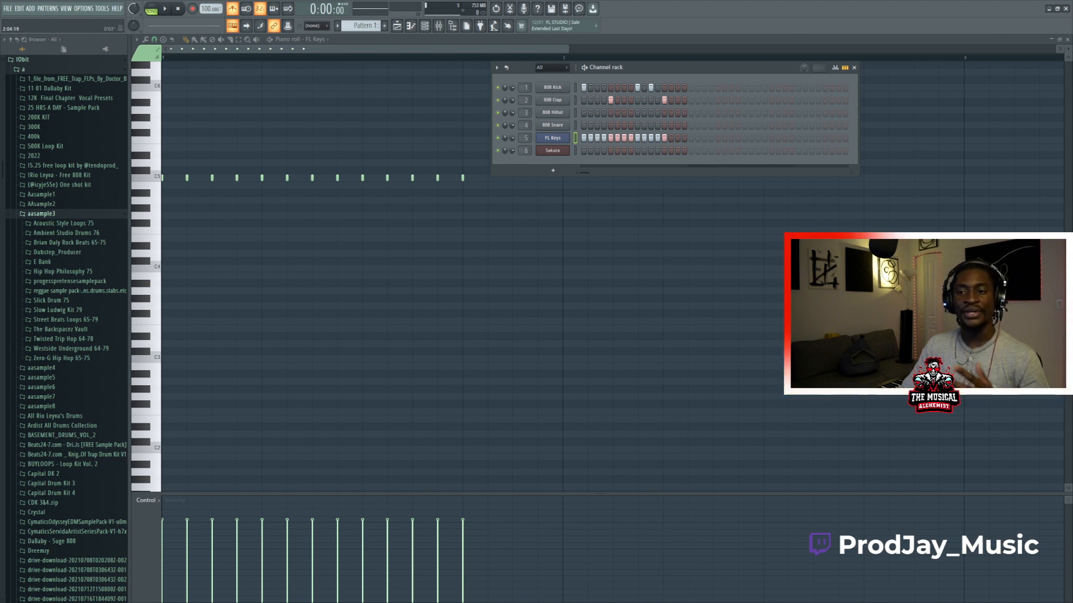
{"action": "left_click_drag", "start_coordinate": [663, 66], "coordinate": [737, 66]}
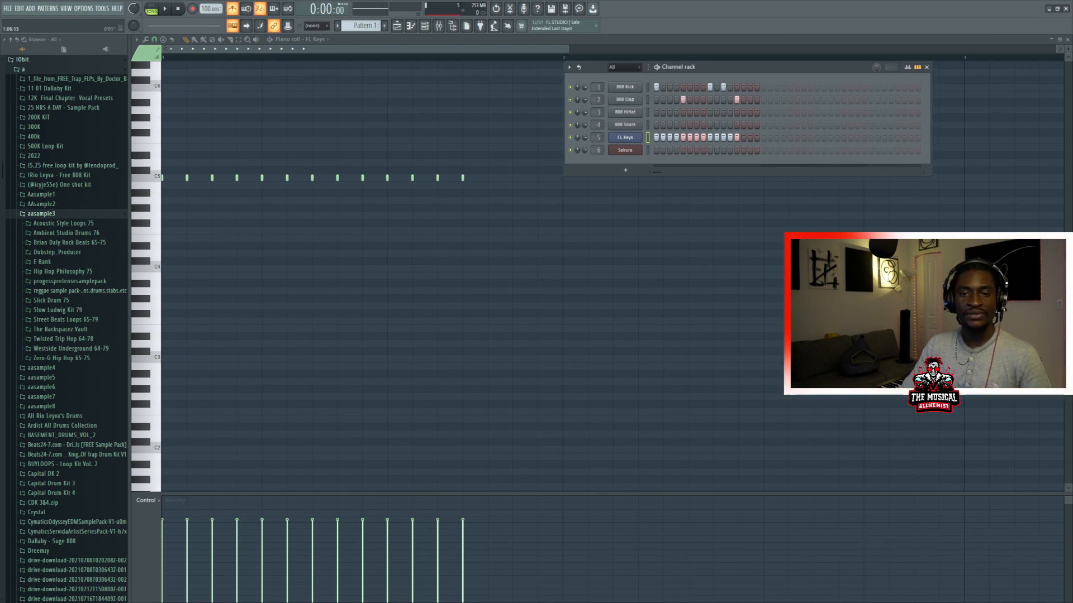
Step: Return to the FL Keys piano roll and delete all the repeated C5 notes
{"action": "right_click", "coordinate": [641, 134]}
{"action": "left_click_drag", "start_coordinate": [462, 177], "coordinate": [305, 178]}
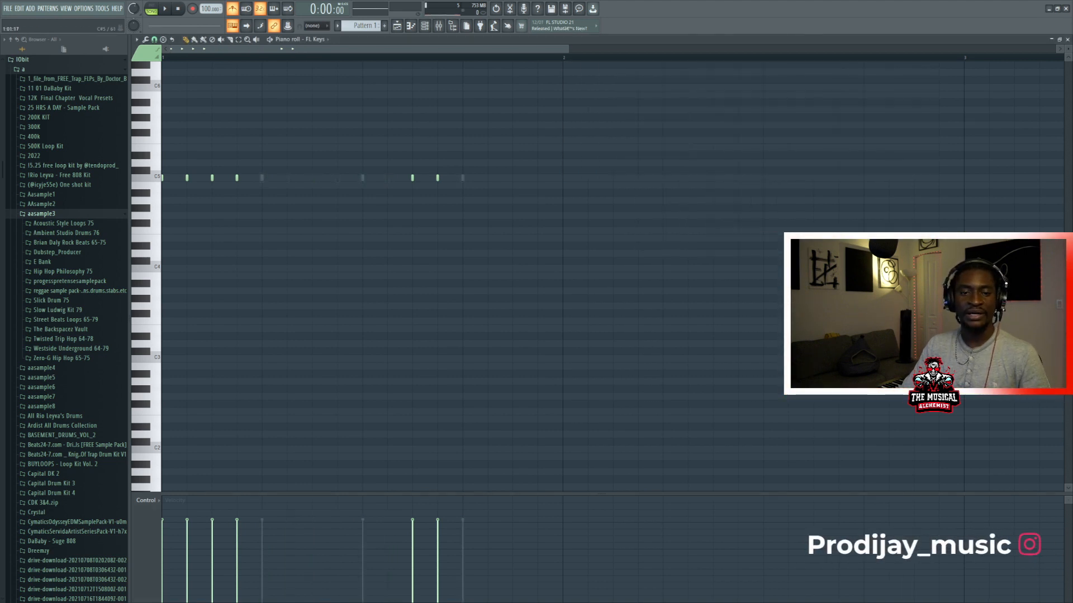
{"action": "right_click", "coordinate": [186, 178]}
{"action": "right_click", "coordinate": [236, 178]}
{"action": "right_click", "coordinate": [212, 177]}
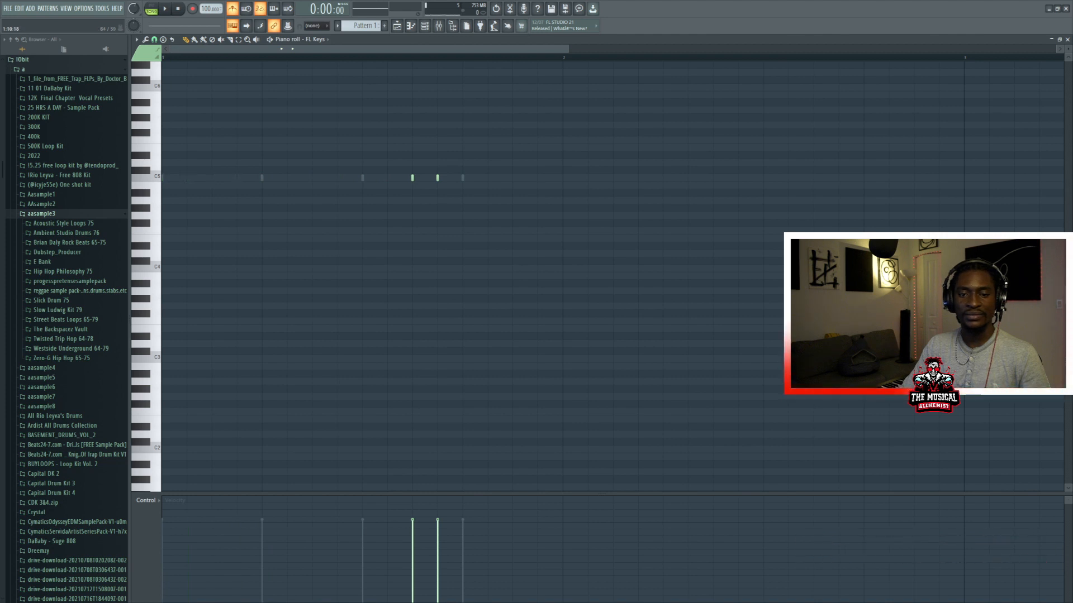
{"action": "right_click", "coordinate": [412, 177]}
{"action": "right_click", "coordinate": [437, 178]}
Step: Draw a long D6 note from the start of bar 1 in the FL Keys piano roll and delete it
{"action": "scroll", "coordinate": [222, 184], "scroll_direction": "up", "scroll_amount": 1}
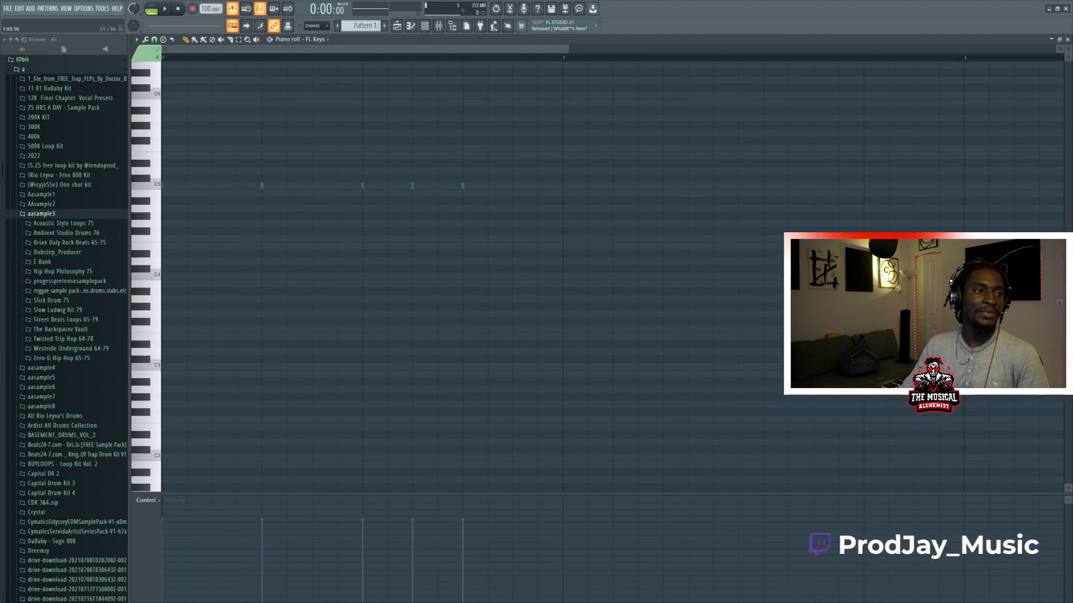
{"action": "scroll", "coordinate": [223, 185], "scroll_direction": "up", "scroll_amount": 8}
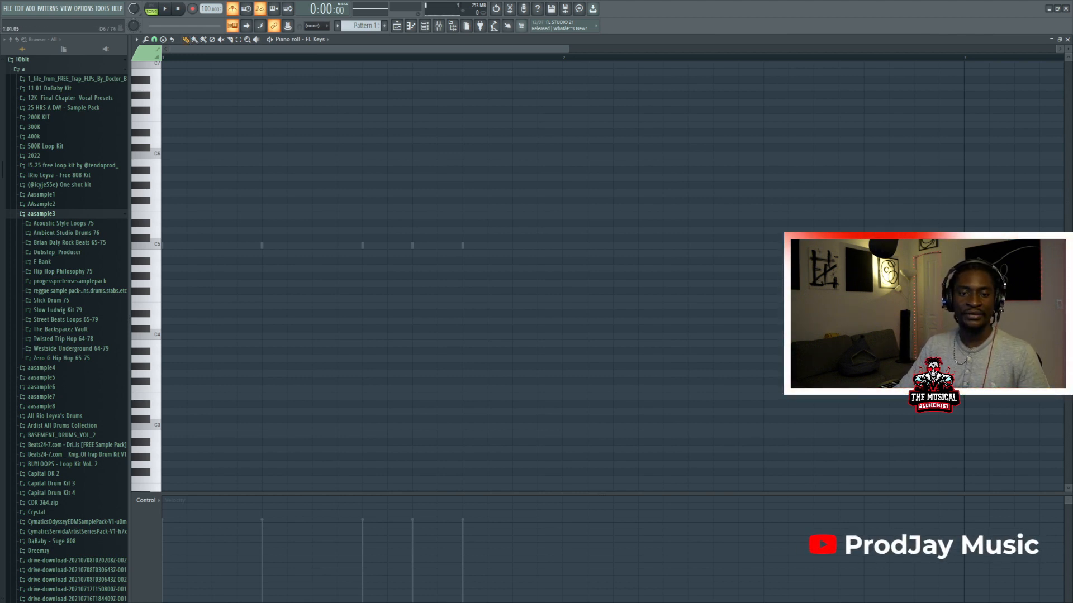
{"action": "left_click", "coordinate": [172, 140]}
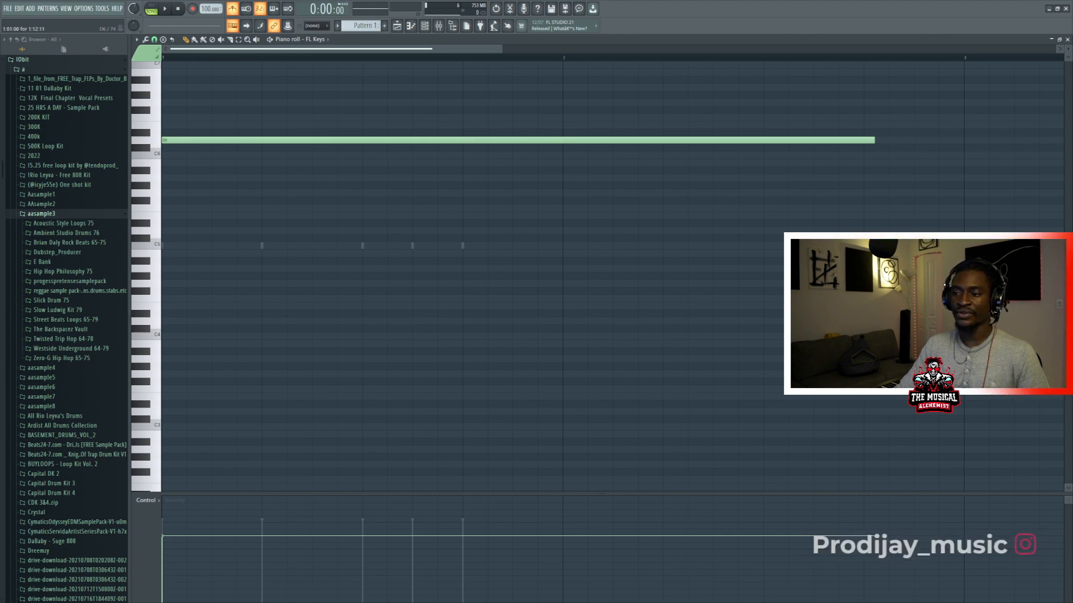
{"action": "right_click", "coordinate": [214, 140]}
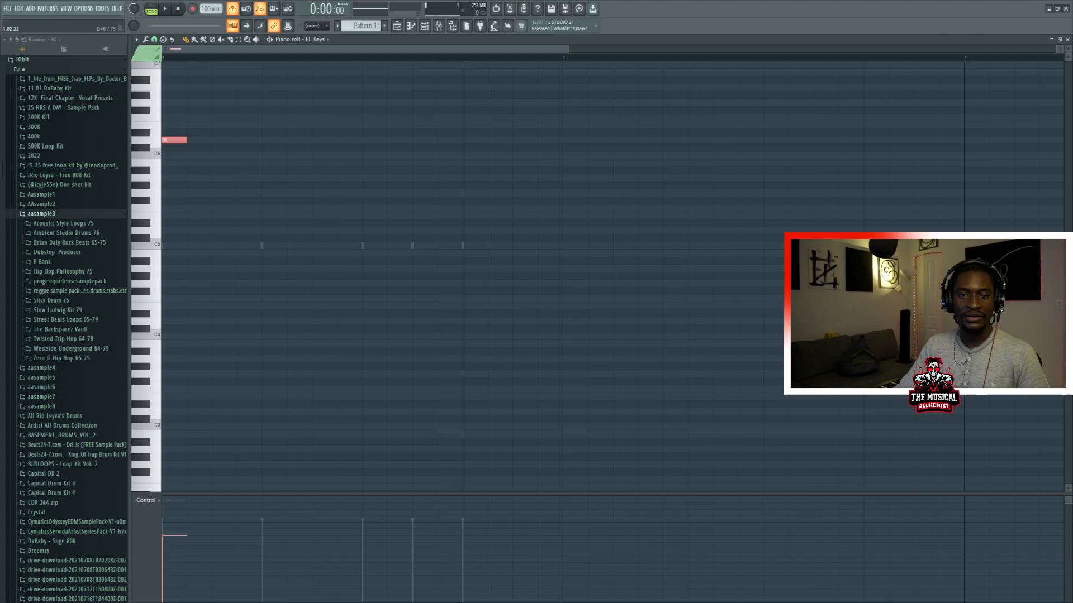
Step: Place one-step notes at varied pitches between E5 and G#6 across bar 1 of the FL Keys piano roll
{"action": "left_click", "coordinate": [465, 330]}
{"action": "left_click", "coordinate": [591, 331]}
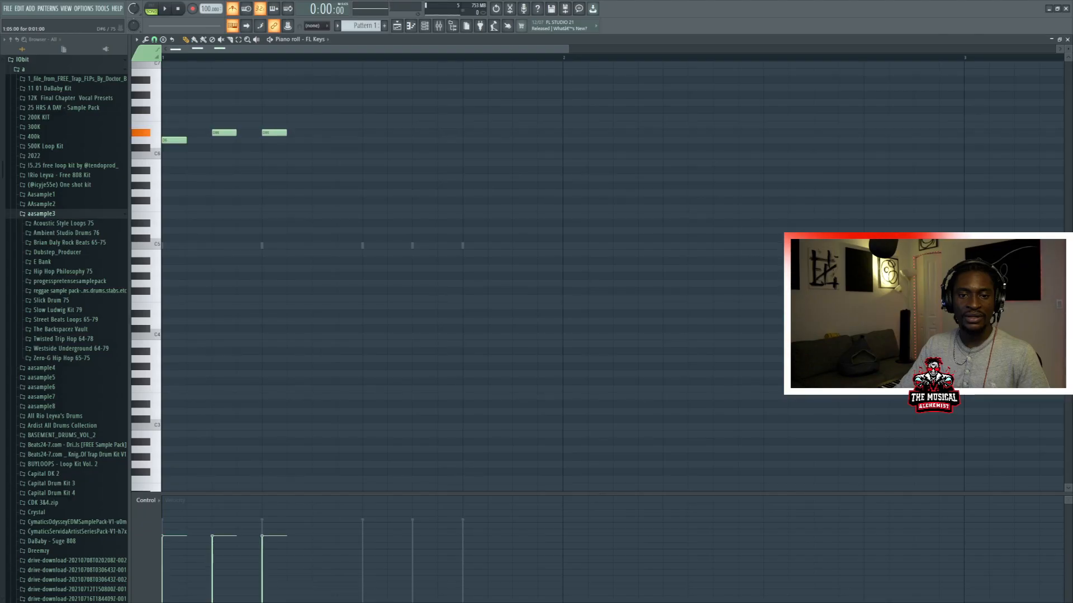
{"action": "left_click", "coordinate": [779, 313]}
{"action": "left_click", "coordinate": [904, 330]}
{"action": "left_click", "coordinate": [966, 462]}
{"action": "left_click", "coordinate": [500, 193]}
{"action": "left_click", "coordinate": [350, 216]}
{"action": "left_click", "coordinate": [500, 118]}
{"action": "left_click", "coordinate": [399, 95]}
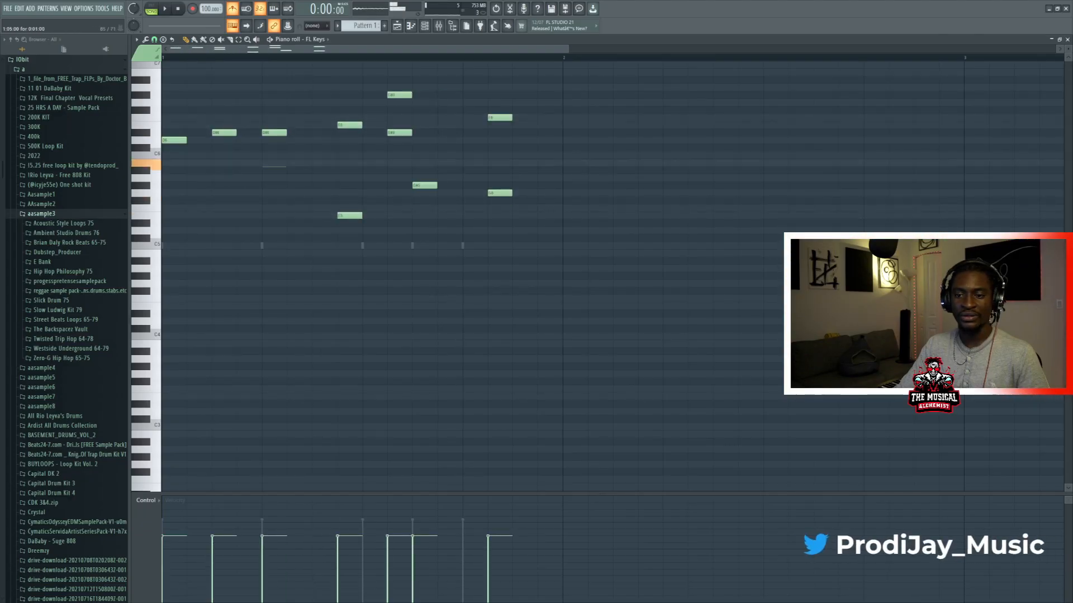
Step: Add an A4 note at step 9 and delete the E6 at step 8 and all notes after step 9
{"action": "left_click", "coordinate": [375, 268]}
{"action": "right_click", "coordinate": [500, 117]}
{"action": "right_click", "coordinate": [425, 185]}
{"action": "right_click", "coordinate": [399, 133]}
{"action": "right_click", "coordinate": [400, 95]}
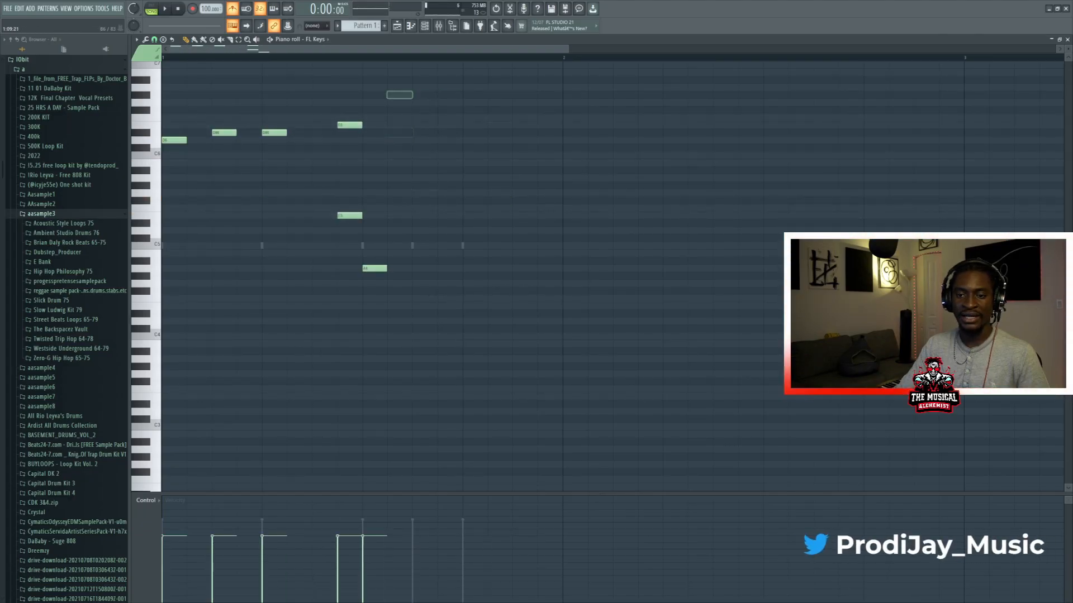
{"action": "right_click", "coordinate": [350, 125]}
Step: Try five-step notes by lengthening E5 and adding a D6, and delete both along with the A4 note
{"action": "left_click_drag", "start_coordinate": [361, 216], "coordinate": [463, 216]}
{"action": "left_click", "coordinate": [500, 140]}
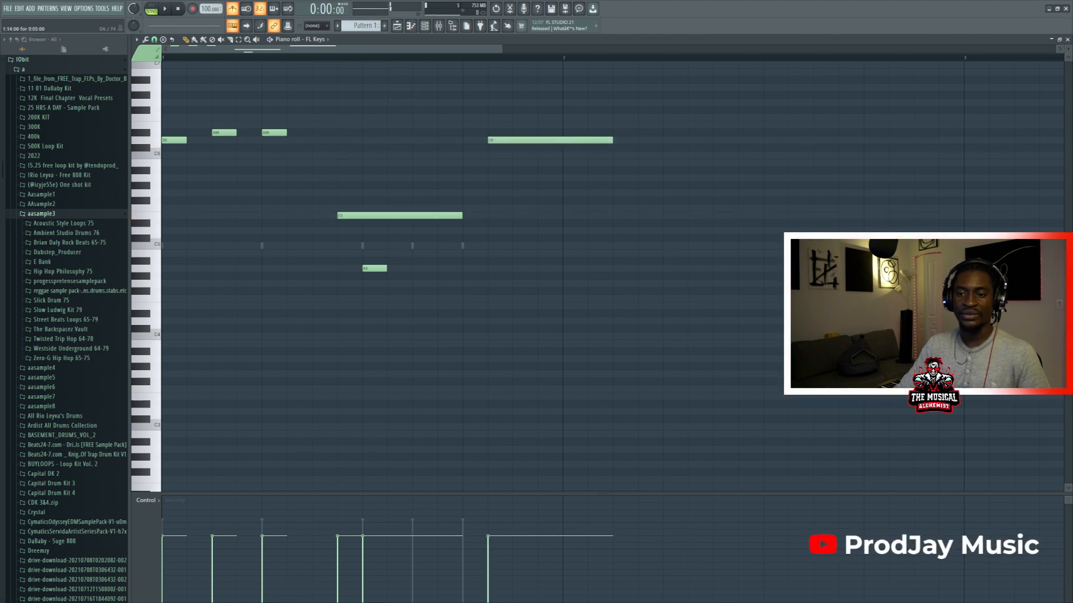
{"action": "right_click", "coordinate": [500, 140]}
{"action": "right_click", "coordinate": [445, 216]}
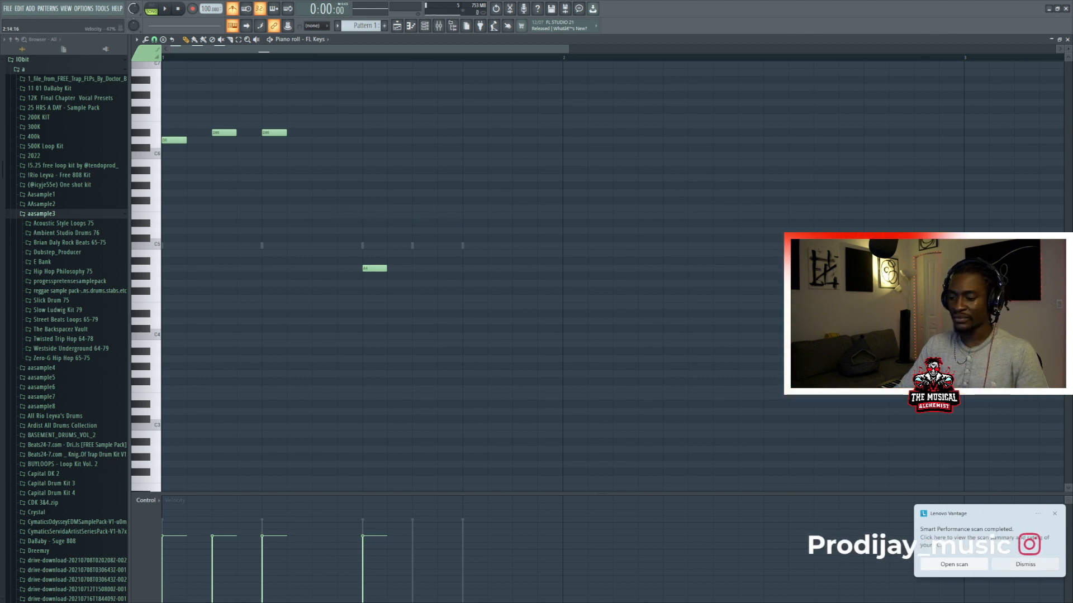
{"action": "right_click", "coordinate": [376, 269]}
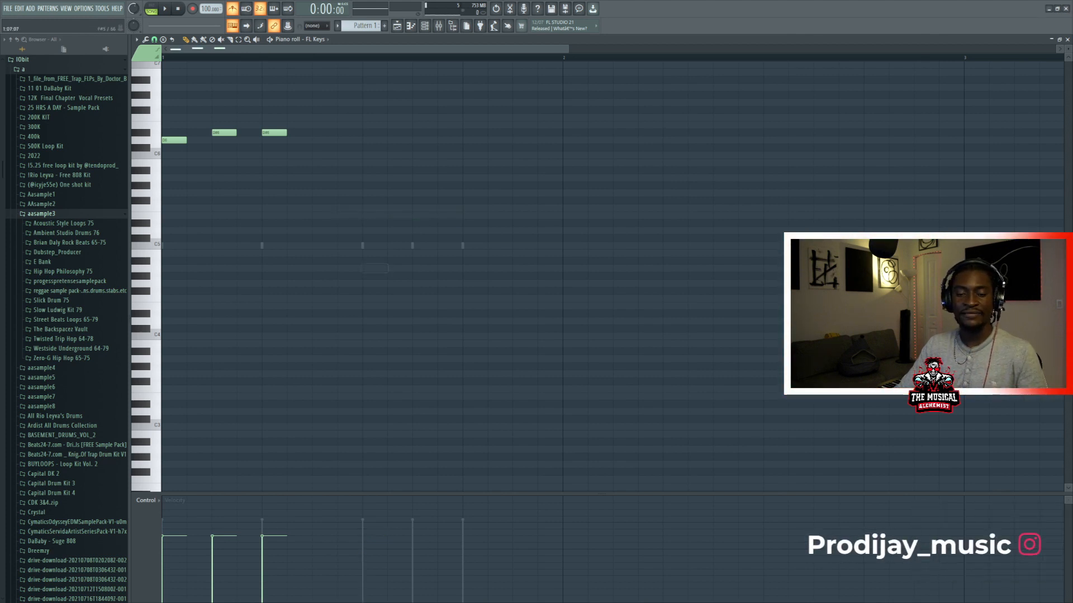
Step: Draw five-step notes across bars 1 and 2, and delete every note except the D6 at step 1
{"action": "left_click_drag", "start_coordinate": [323, 118], "coordinate": [373, 103]}
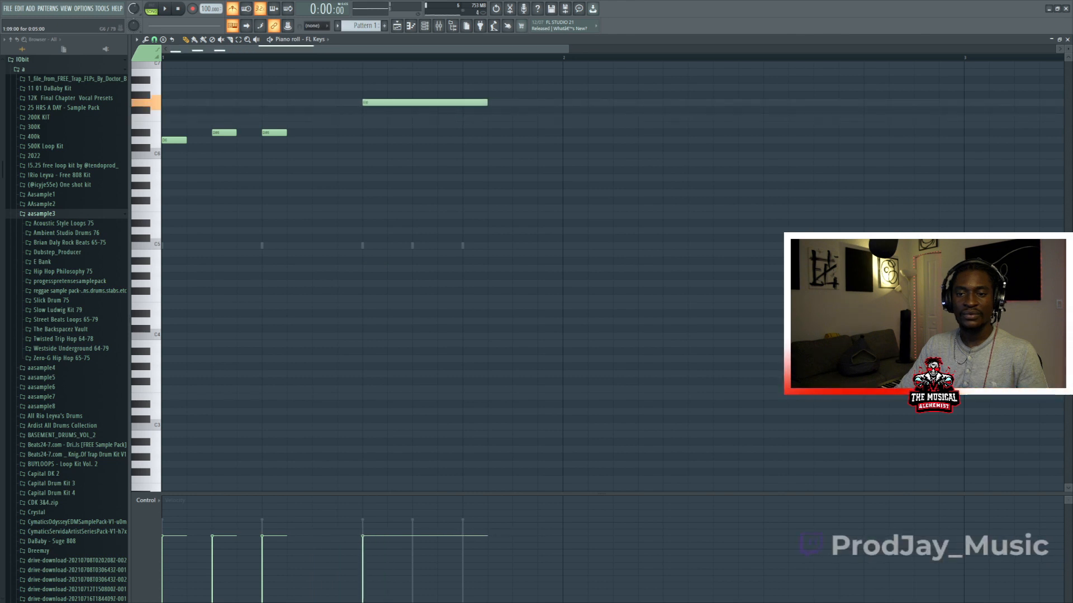
{"action": "left_click", "coordinate": [519, 125]}
{"action": "left_click", "coordinate": [739, 148]}
{"action": "right_click", "coordinate": [739, 148]}
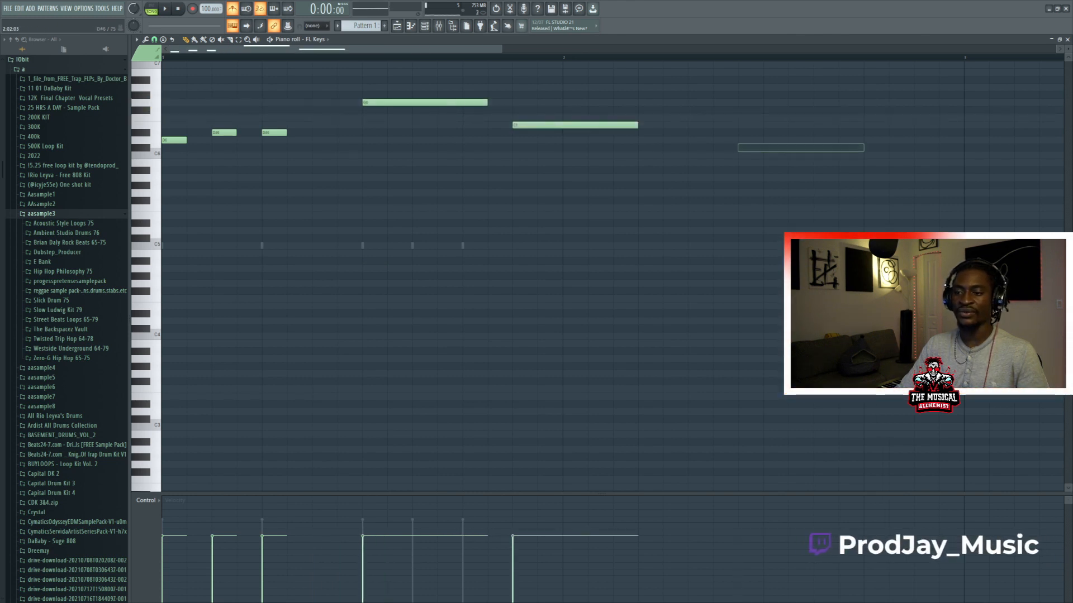
{"action": "right_click", "coordinate": [575, 125]}
{"action": "right_click", "coordinate": [424, 103]}
{"action": "right_click", "coordinate": [274, 146]}
{"action": "right_click", "coordinate": [226, 146]}
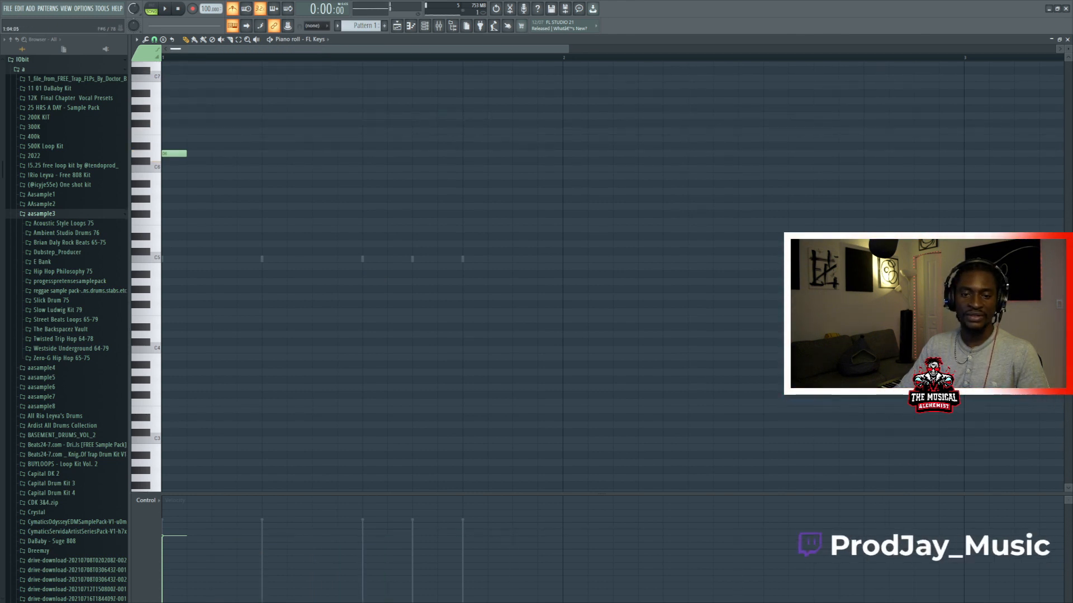
Step: Add several one-step D6 and D#6 notes across bar 1, and clear all notes from the FL Keys piano roll
{"action": "left_click", "coordinate": [276, 131]}
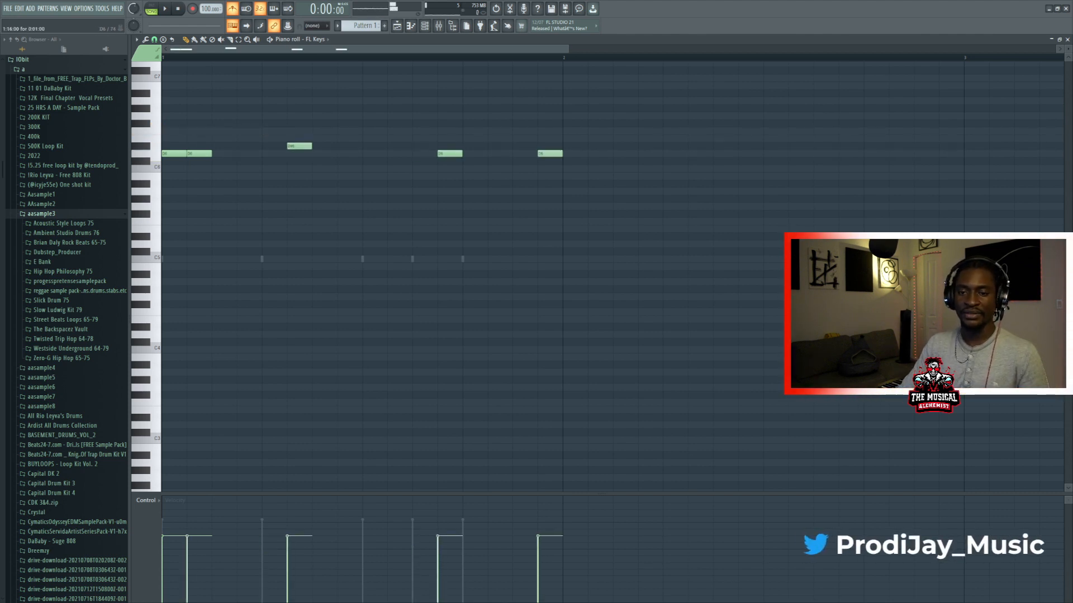
{"action": "right_click", "coordinate": [451, 153]}
{"action": "right_click", "coordinate": [551, 154]}
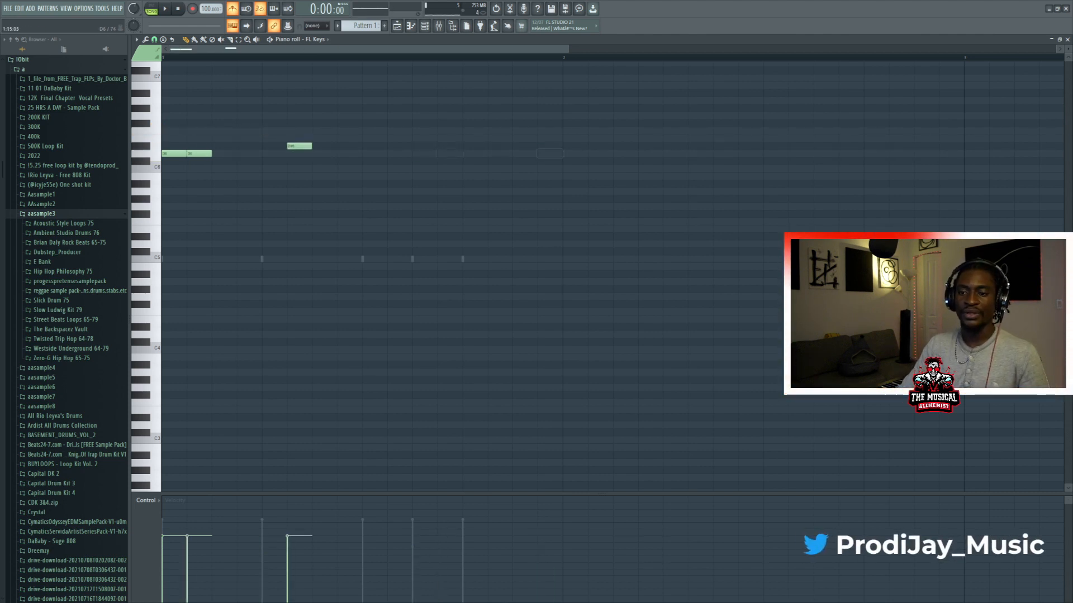
{"action": "right_click", "coordinate": [299, 146]}
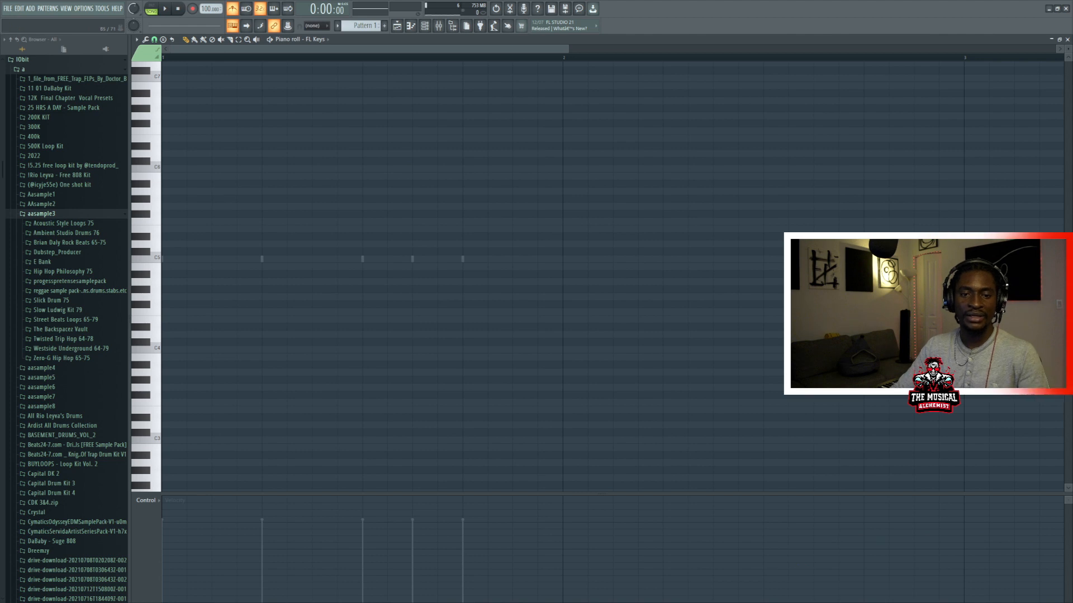
Step: Start the FL Keys melody with one-step notes C6 at step 1 and E6 at step 3, auditioning the pattern
{"action": "key", "text": "space"}
{"action": "left_click", "coordinate": [172, 168]}
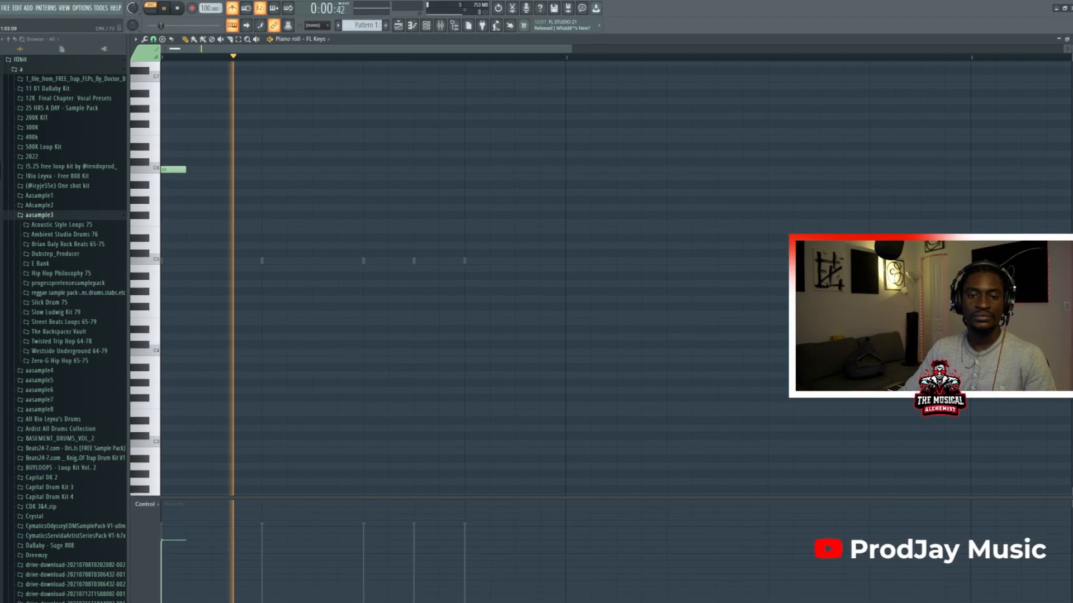
{"action": "left_click", "coordinate": [214, 141]}
{"action": "key", "text": "space"}
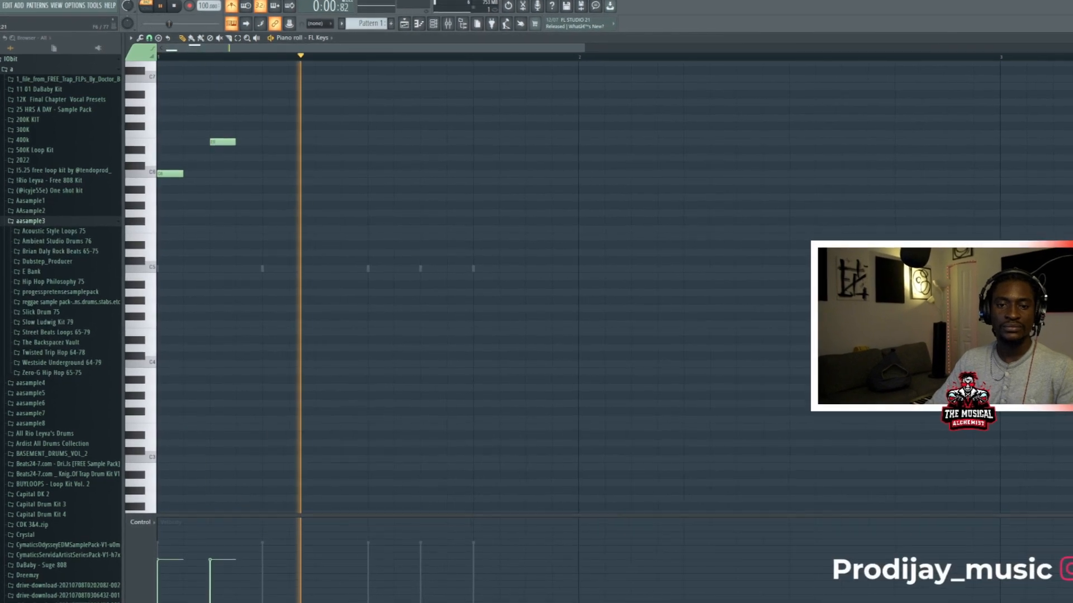
{"action": "key", "text": "space"}
{"action": "key", "text": "space"}
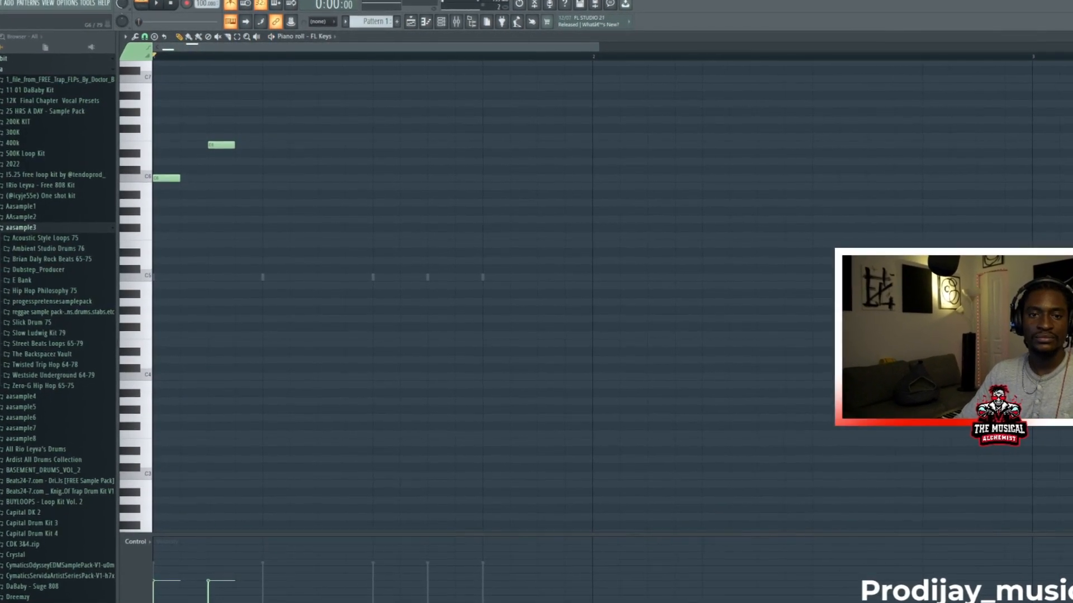
Step: Add one-step notes G6 at step 5 and C7 at step 7, playing the pattern to check the melody
{"action": "key", "text": "space"}
{"action": "key", "text": "space"}
{"action": "left_click", "coordinate": [270, 122]}
{"action": "key", "text": "space"}
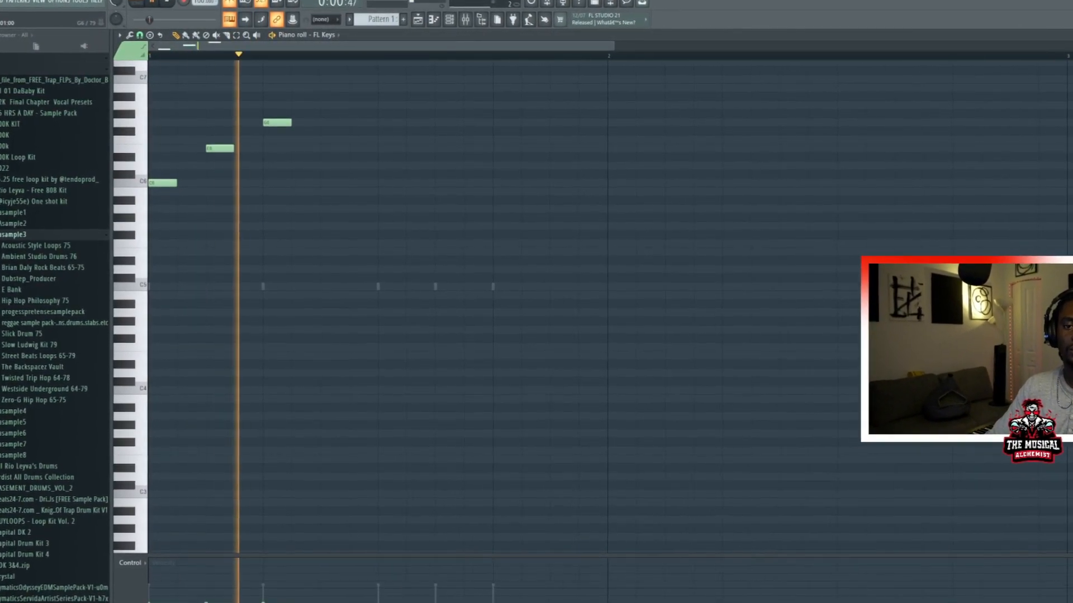
{"action": "key", "text": "space"}
{"action": "left_click", "coordinate": [329, 80]}
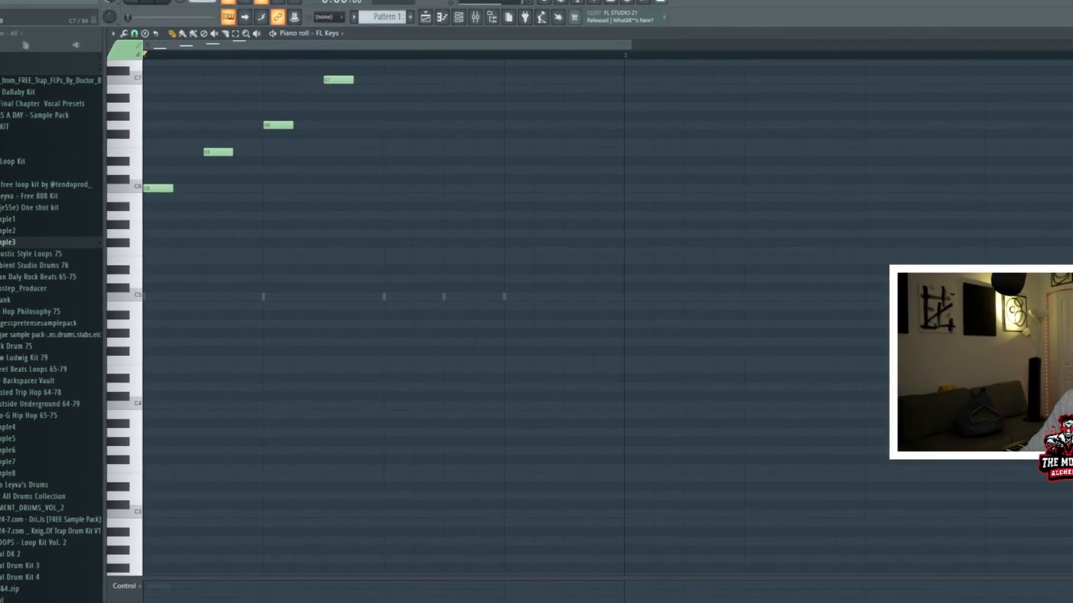
{"action": "key", "text": "space"}
{"action": "key", "text": "space"}
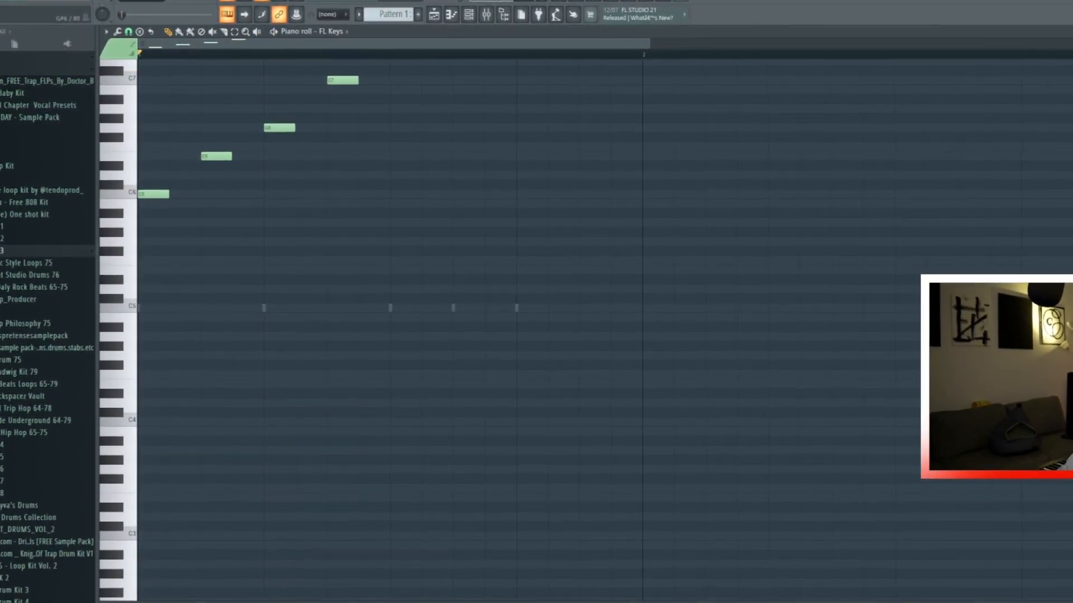
Step: Extend the melody with G#6 at step 8, G6 at step 9 and G#6 at step 11, auditioning it
{"action": "left_click_drag", "start_coordinate": [369, 128], "coordinate": [368, 118]}
{"action": "key", "text": "space"}
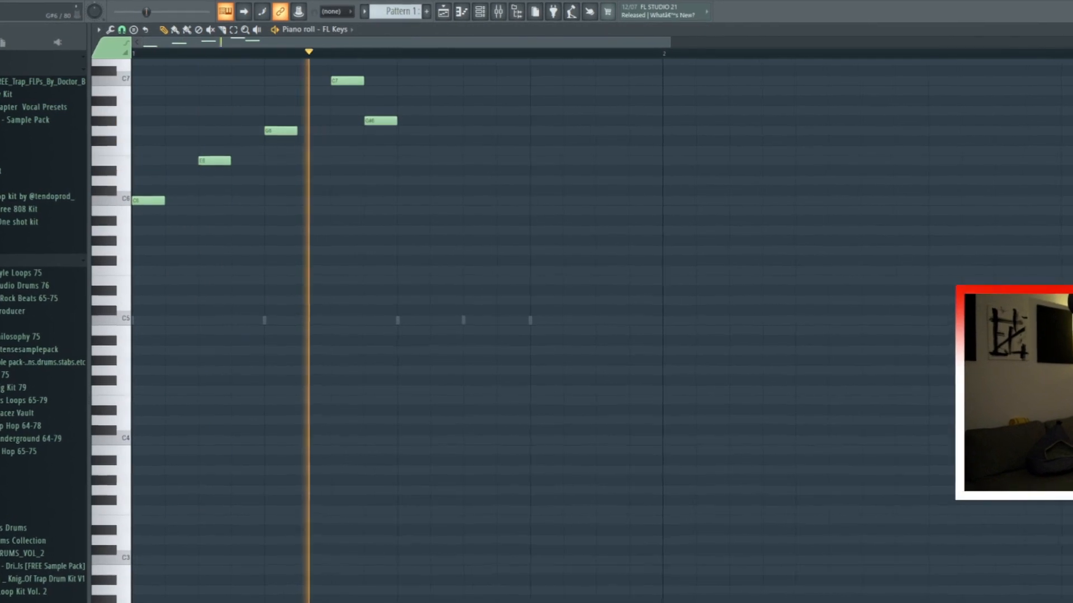
{"action": "key", "text": "space"}
{"action": "left_click", "coordinate": [419, 133]}
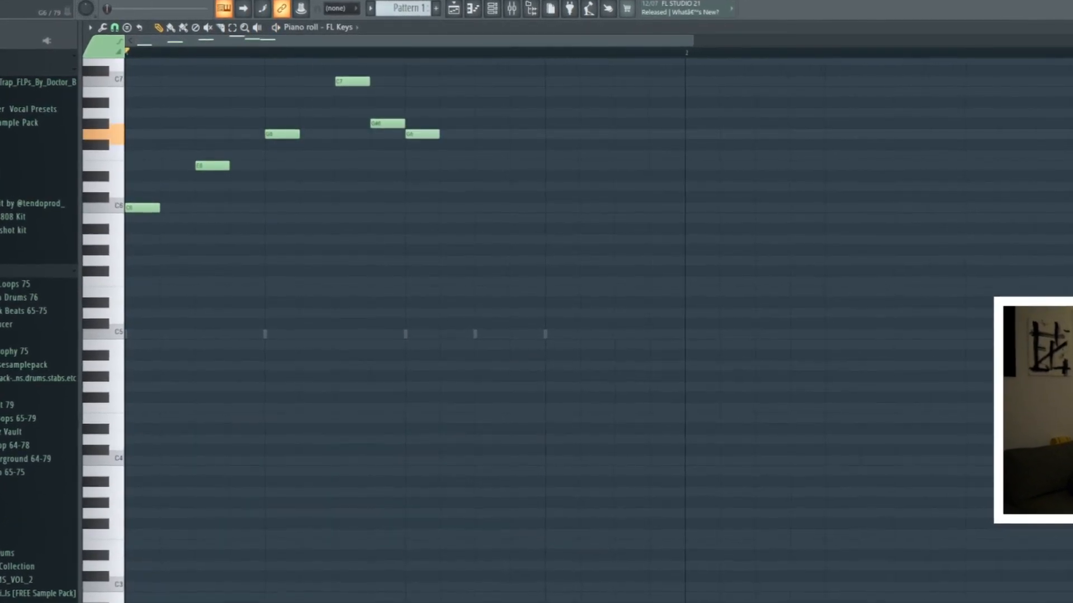
{"action": "left_click", "coordinate": [454, 123]}
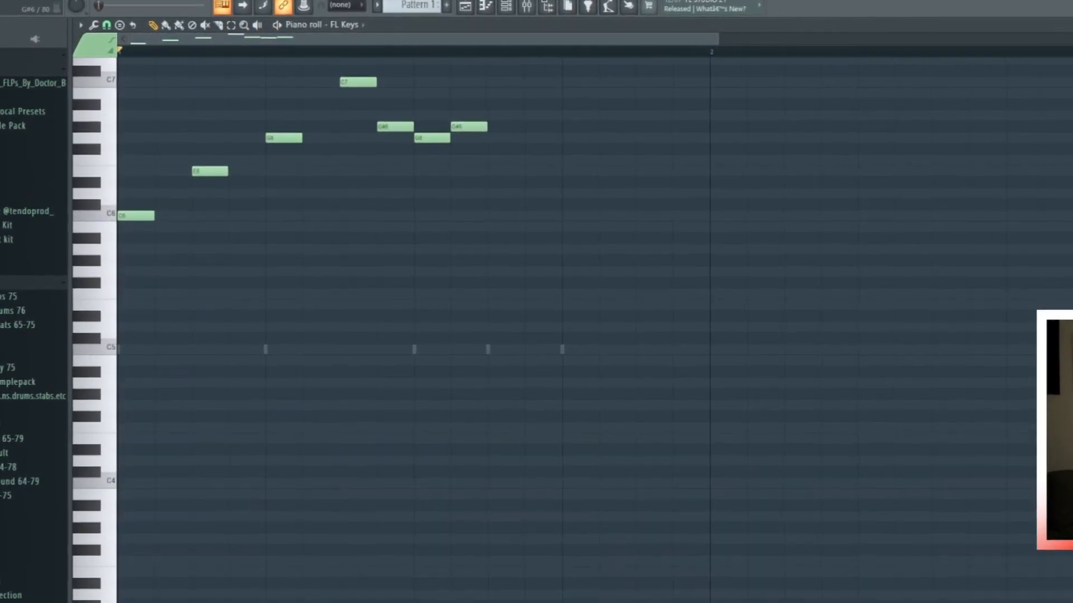
{"action": "left_click_drag", "start_coordinate": [466, 126], "coordinate": [502, 126]}
{"action": "key", "text": "space"}
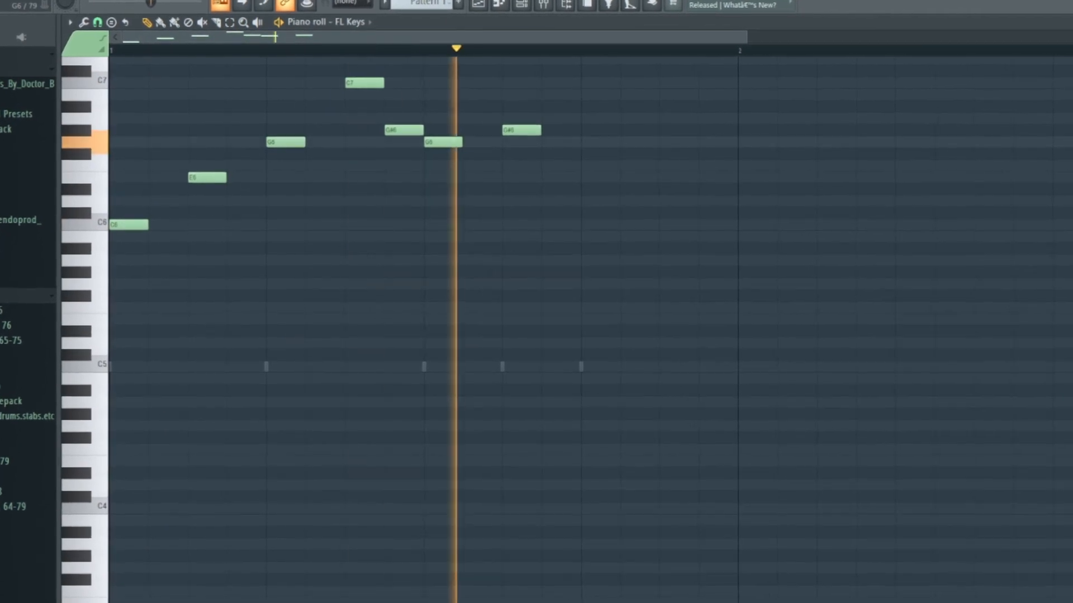
Step: Move the last G6 to step 11 and the last G#6 to step 13, add G6 at step 15, and play the melody
{"action": "key", "text": "space"}
{"action": "left_click_drag", "start_coordinate": [441, 141], "coordinate": [556, 129]}
{"action": "key", "text": "space"}
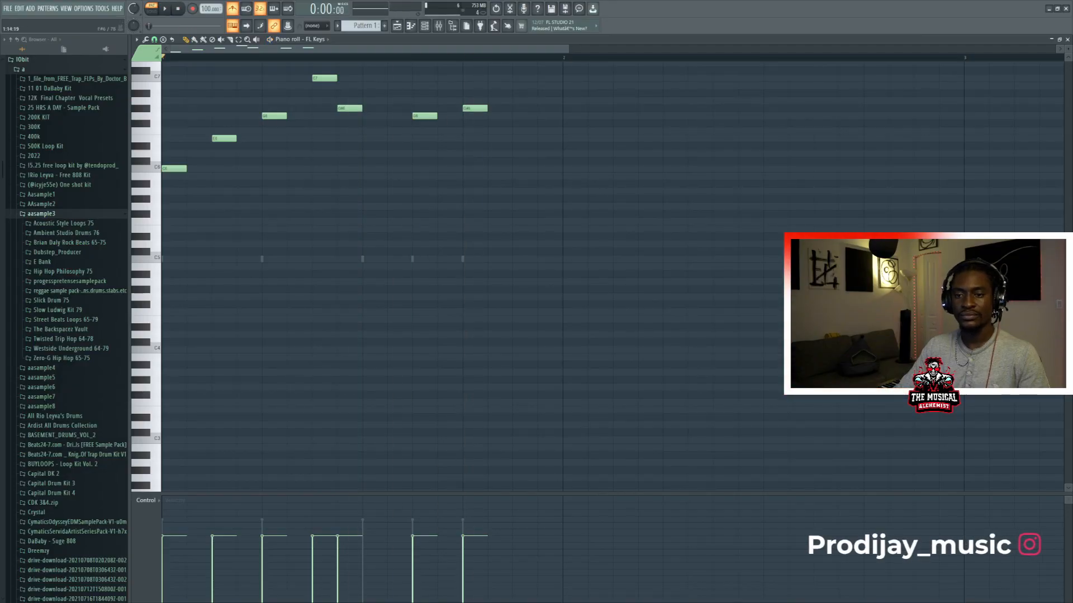
{"action": "key", "text": "space"}
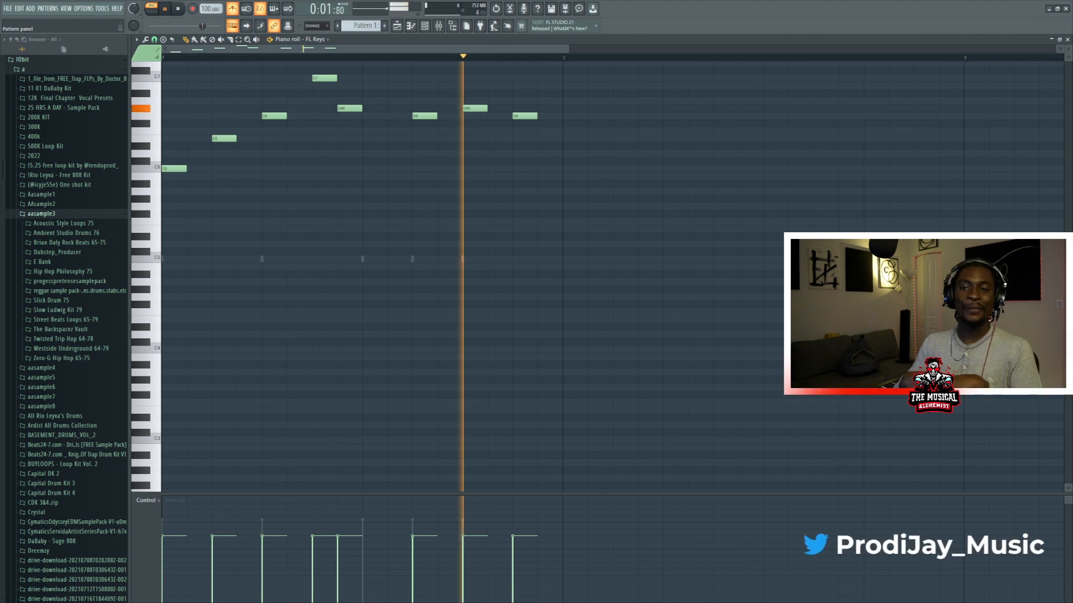
{"action": "key", "text": "space"}
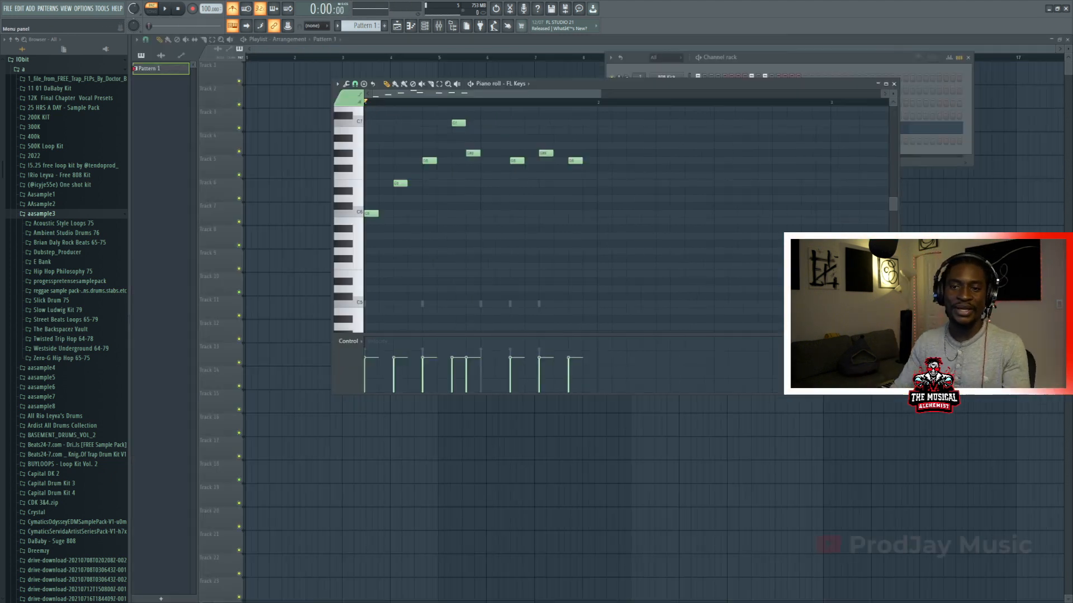
Step: Maximize the FL Keys piano roll and show the channel rack over it
{"action": "left_click", "coordinate": [886, 84]}
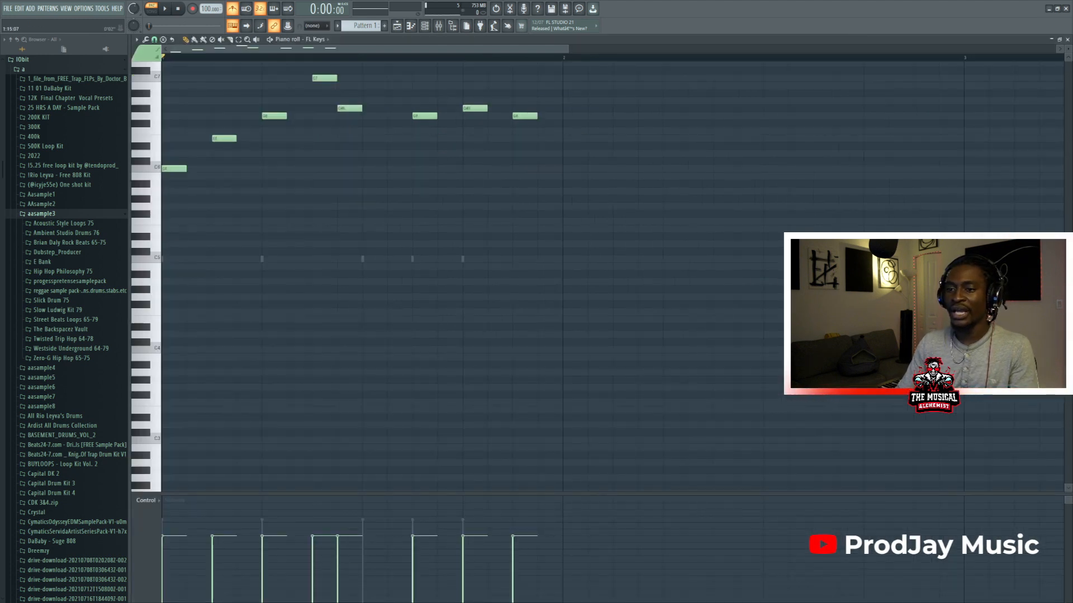
{"action": "left_click", "coordinate": [424, 25]}
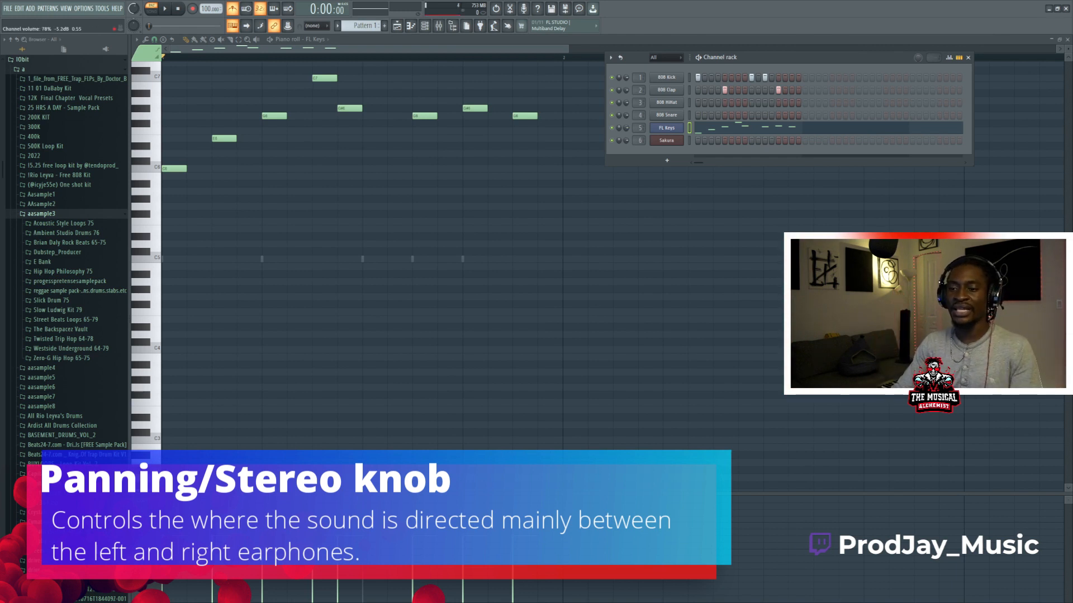
Step: Demonstrate panning the FL Keys channel 100% left and back to centre while the pattern plays
{"action": "key", "text": "space"}
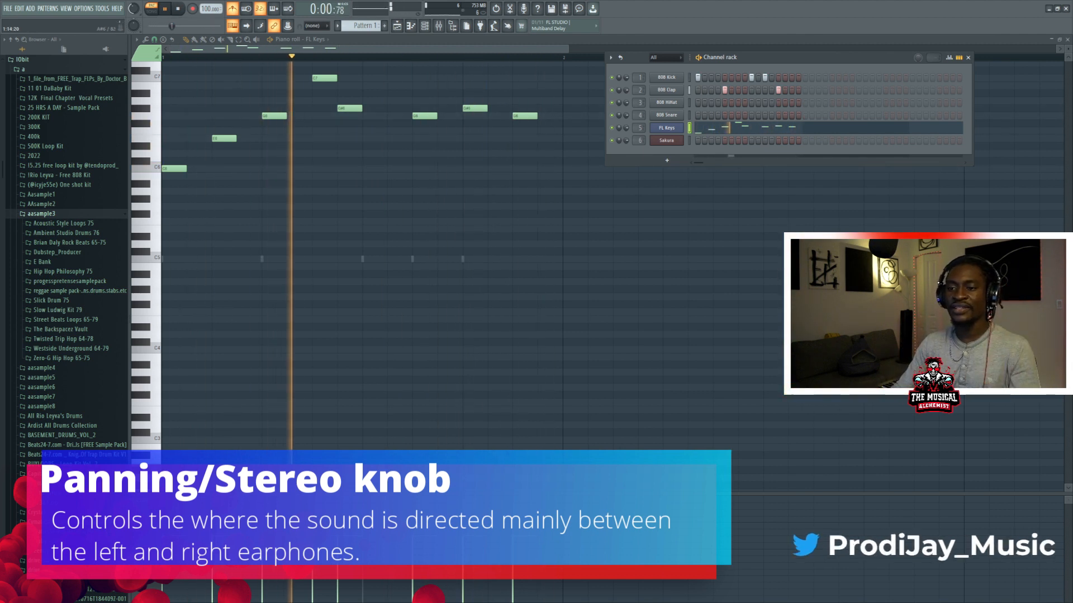
{"action": "left_click_drag", "start_coordinate": [619, 128], "coordinate": [618, 166]}
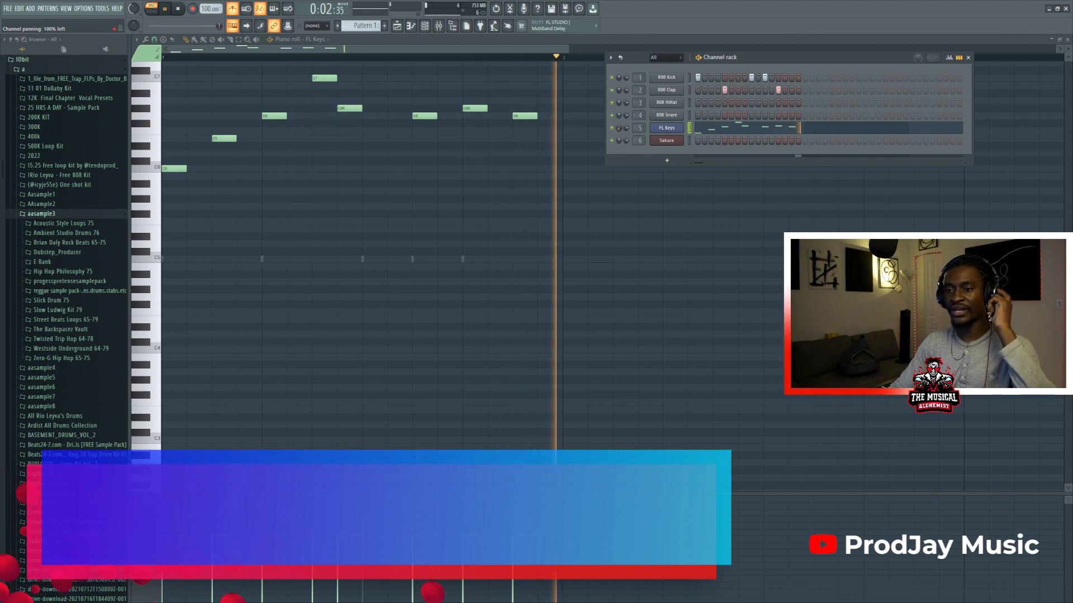
{"action": "left_click_drag", "start_coordinate": [619, 166], "coordinate": [618, 128]}
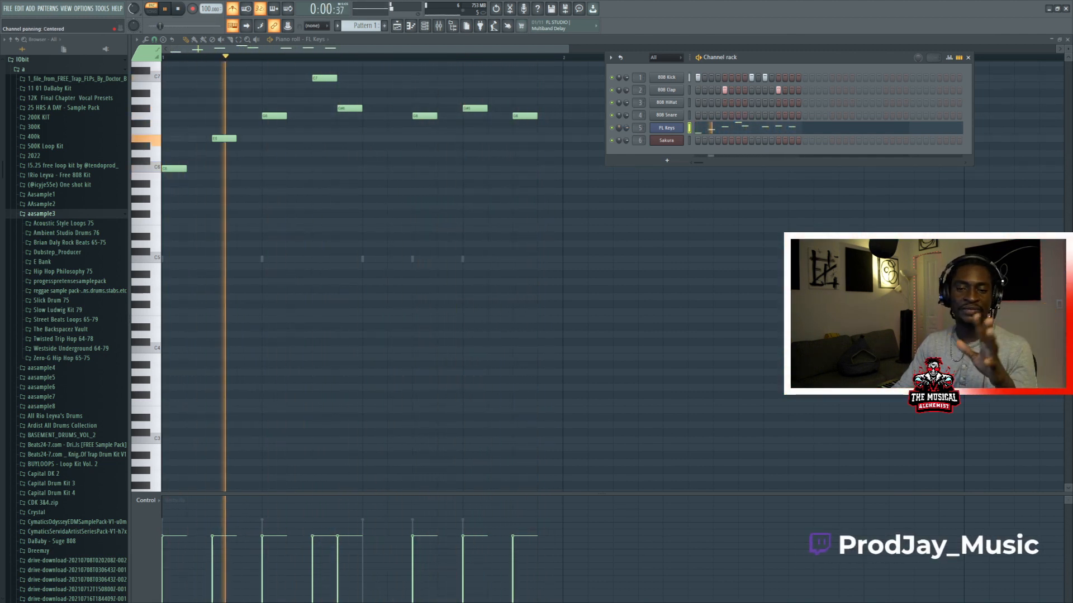
{"action": "key", "text": "space"}
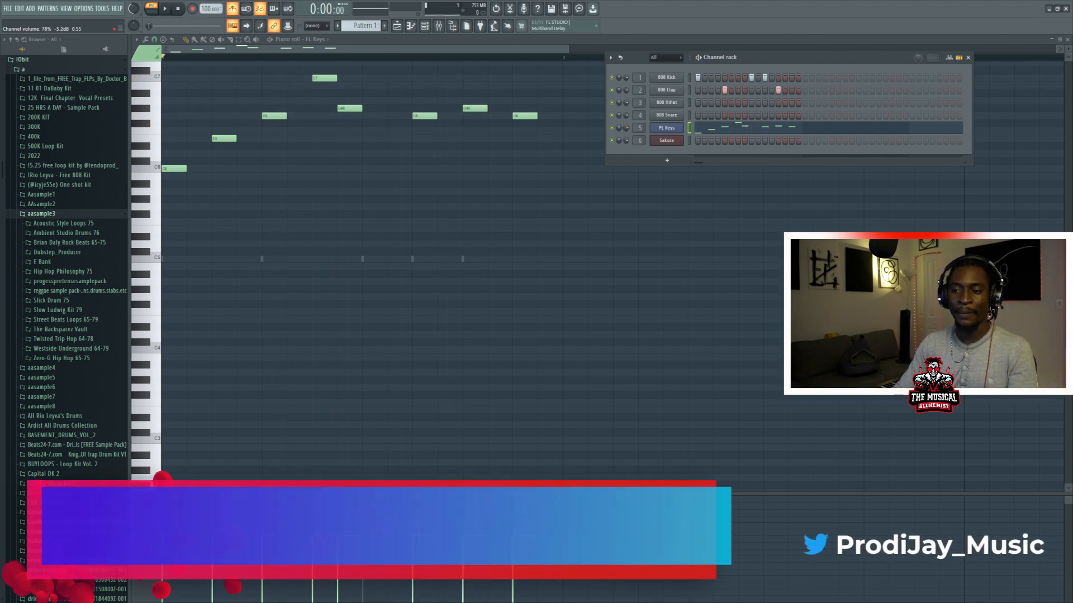
Step: Raise the FL Keys channel volume in the channel rack while the pattern plays, and stop playback
{"action": "key", "text": "space"}
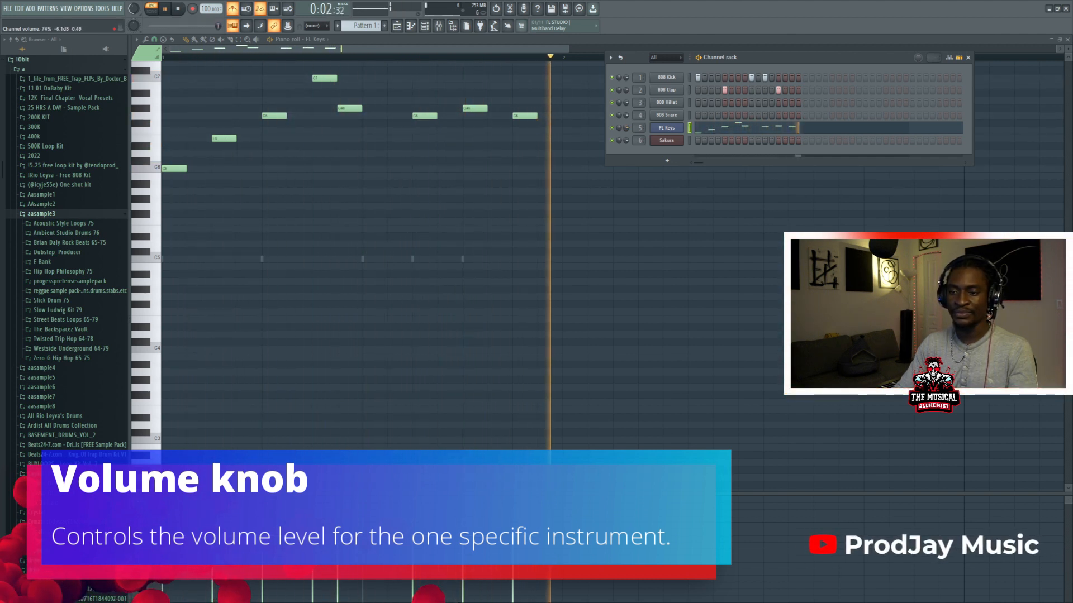
{"action": "left_click_drag", "start_coordinate": [625, 128], "coordinate": [626, 93]}
{"action": "key", "text": "space"}
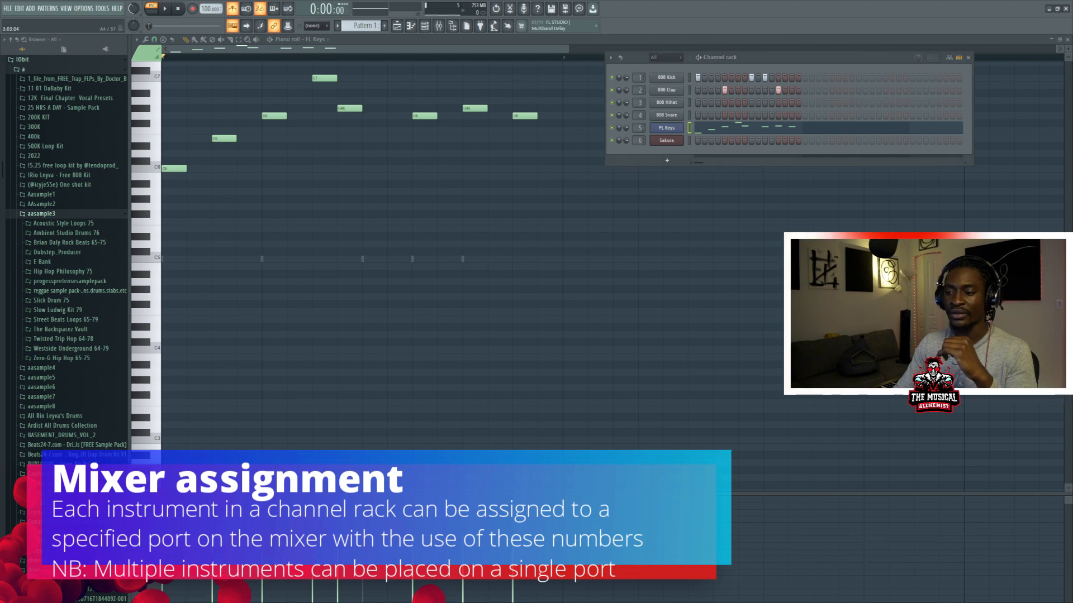
Step: Show the mixer as a floating window, enlarge it to reveal its insert tracks, and place it just below the channel rack
{"action": "key", "text": "F9"}
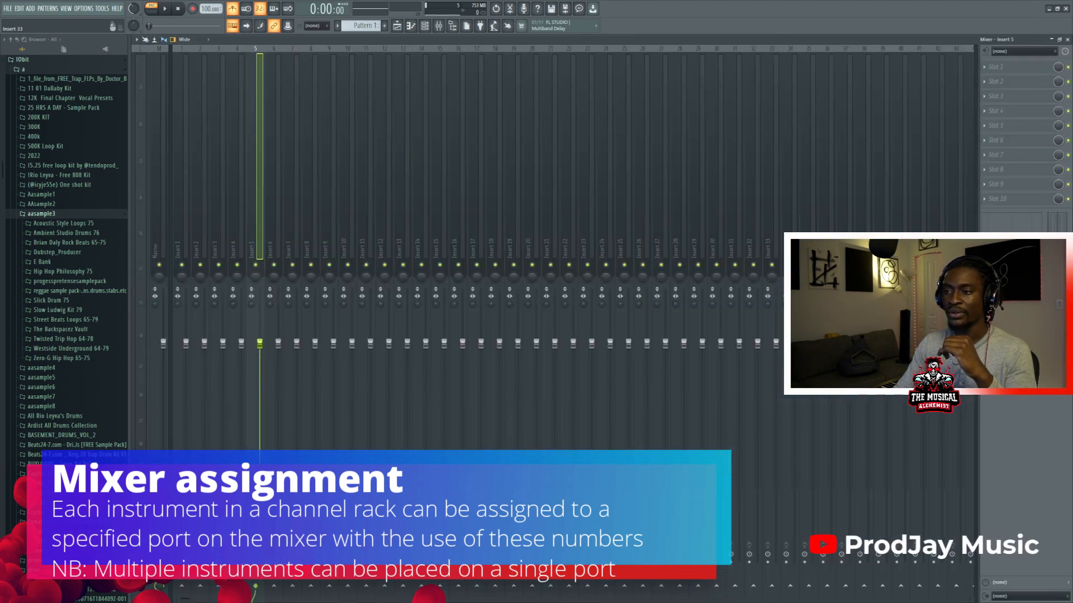
{"action": "key", "text": "F9"}
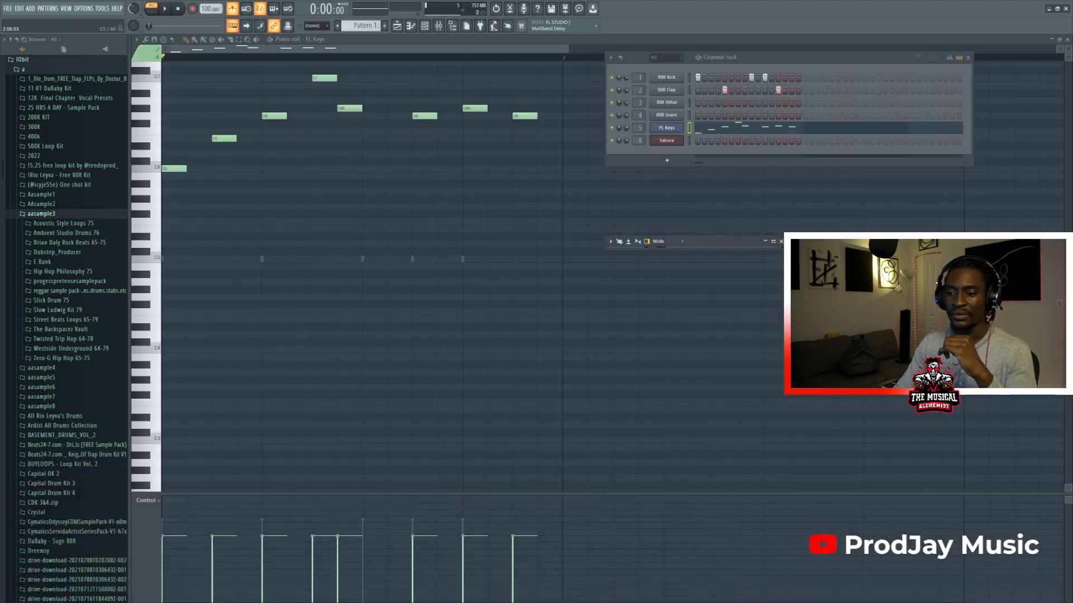
{"action": "left_click_drag", "start_coordinate": [692, 250], "coordinate": [692, 455]}
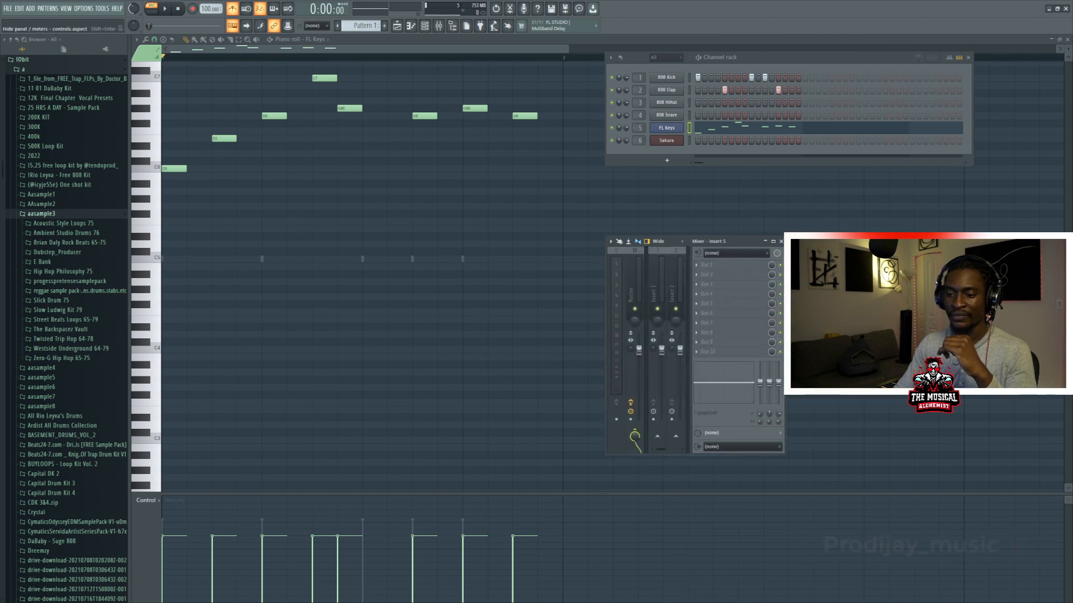
{"action": "left_click_drag", "start_coordinate": [606, 342], "coordinate": [197, 342]}
{"action": "left_click_drag", "start_coordinate": [786, 342], "coordinate": [1050, 342]}
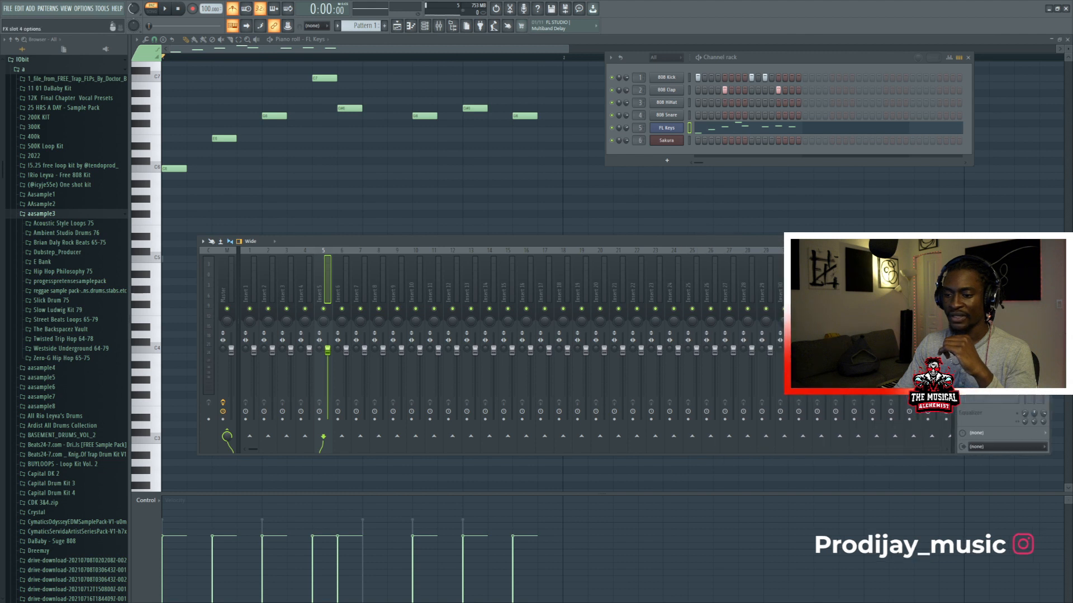
{"action": "left_click_drag", "start_coordinate": [710, 241], "coordinate": [712, 199]}
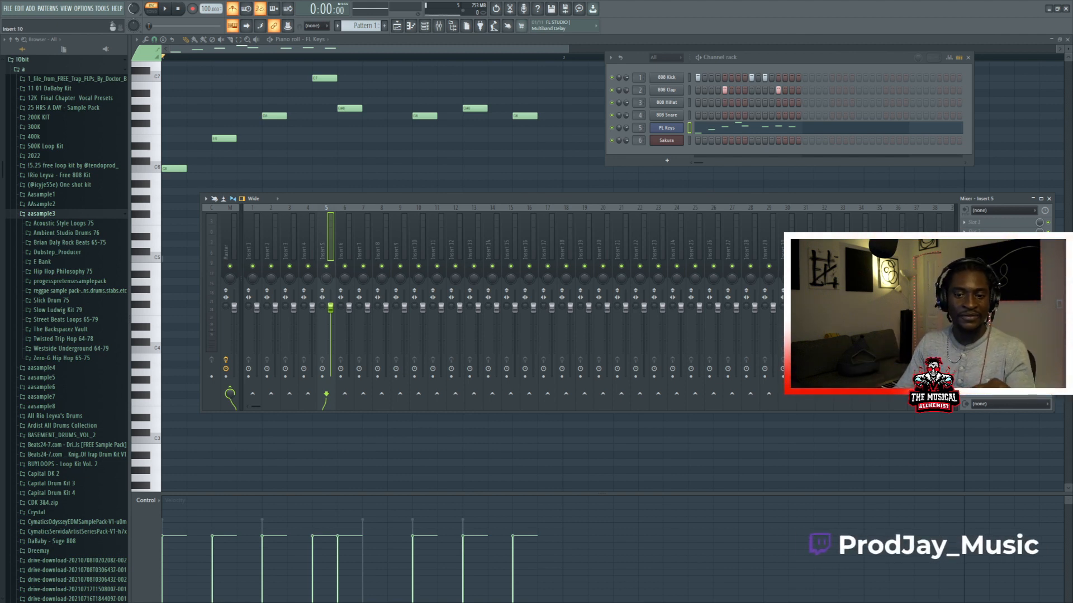
{"action": "left_click_drag", "start_coordinate": [414, 198], "coordinate": [435, 198]}
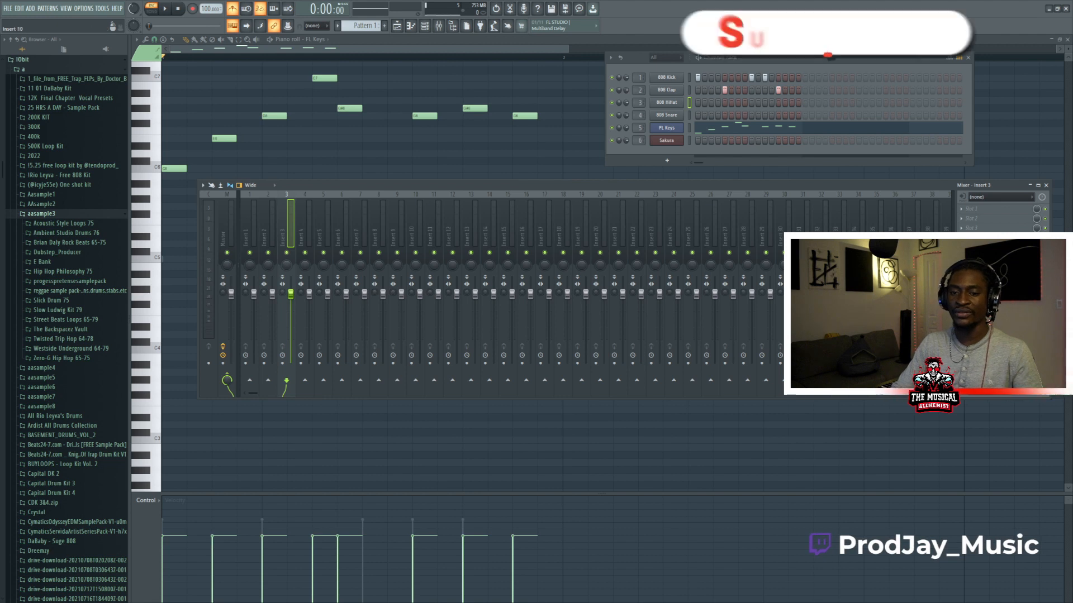
{"action": "left_click_drag", "start_coordinate": [425, 185], "coordinate": [412, 181]}
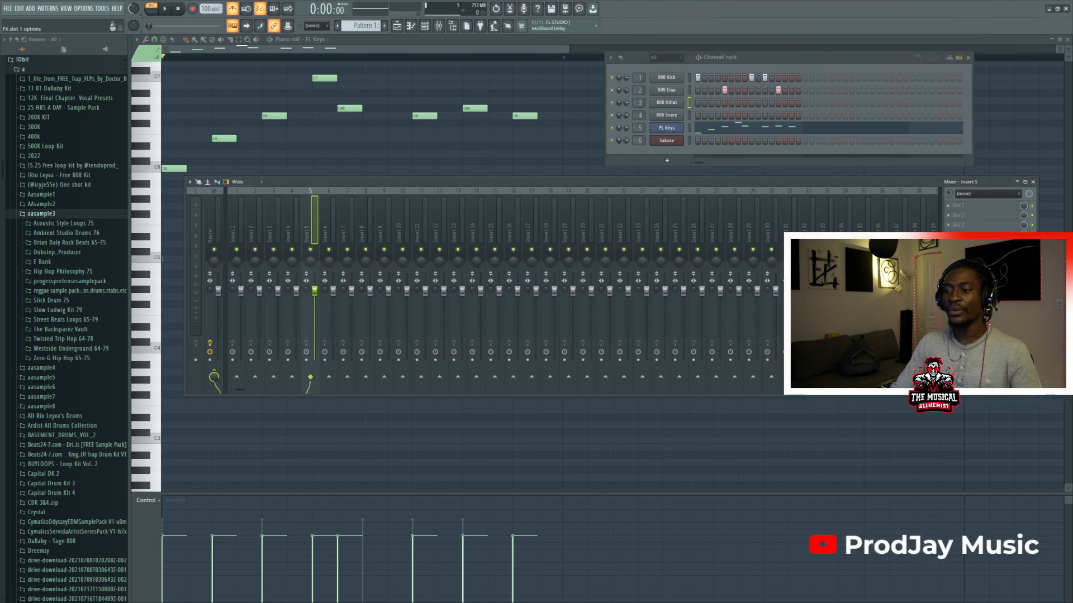
{"action": "left_click", "coordinate": [959, 206]}
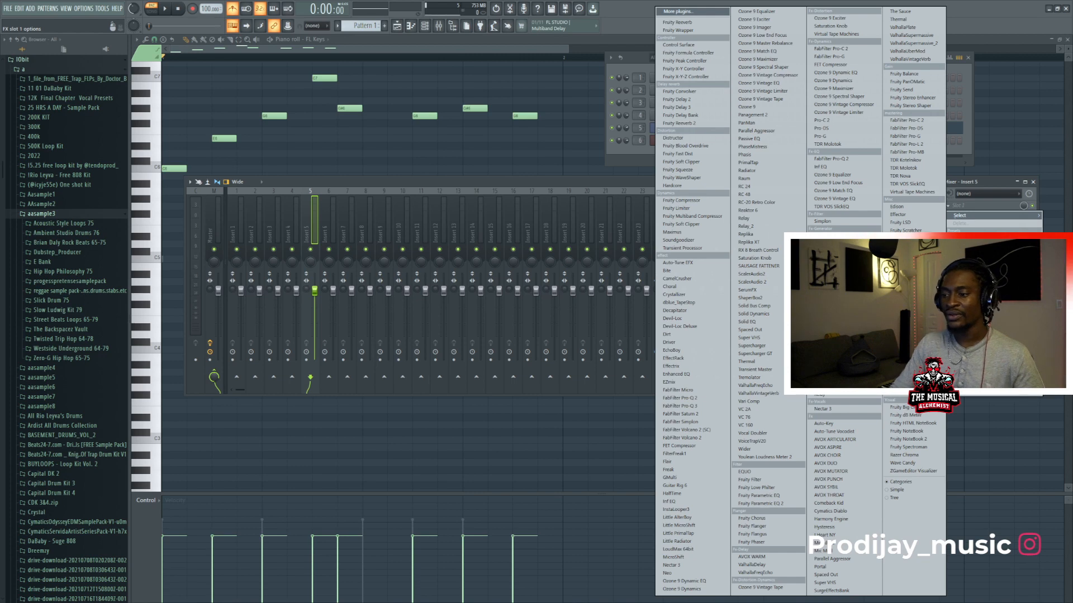
{"action": "key", "text": "Escape"}
{"action": "left_click", "coordinate": [948, 206]}
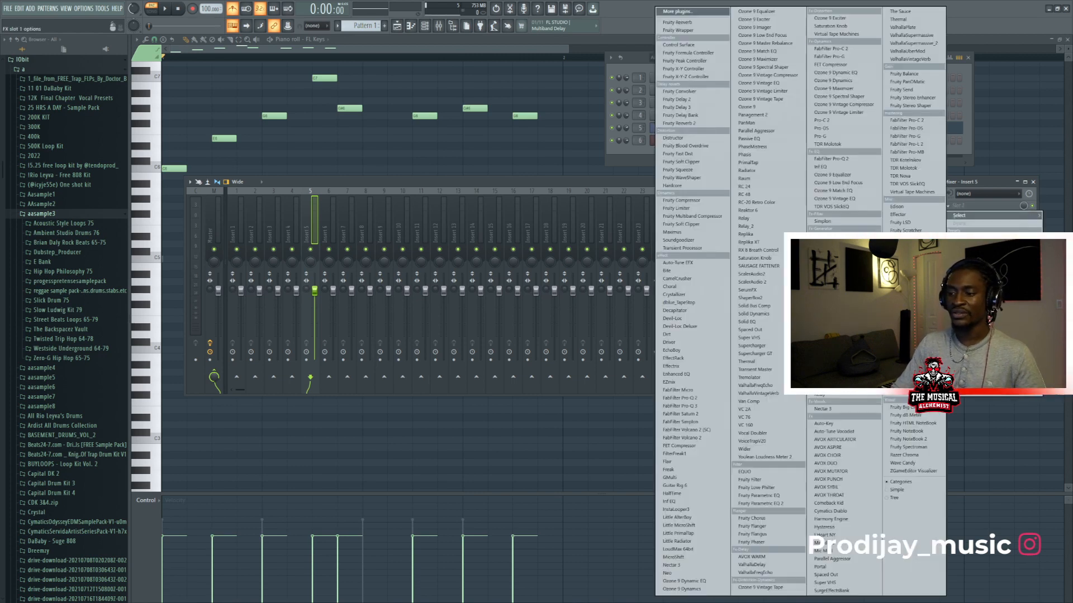
{"action": "key", "text": "Escape"}
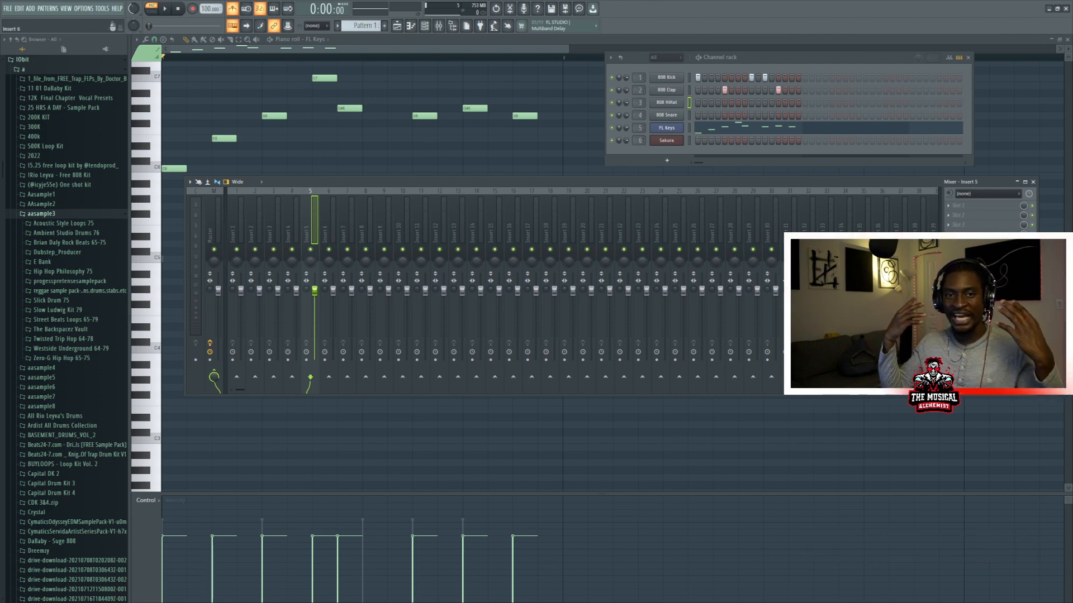
Step: Load Fruity Reverb 2 into the first effect slot of mixer Insert 5, move its window above the mixer, and audition the pattern
{"action": "left_click", "coordinate": [957, 206]}
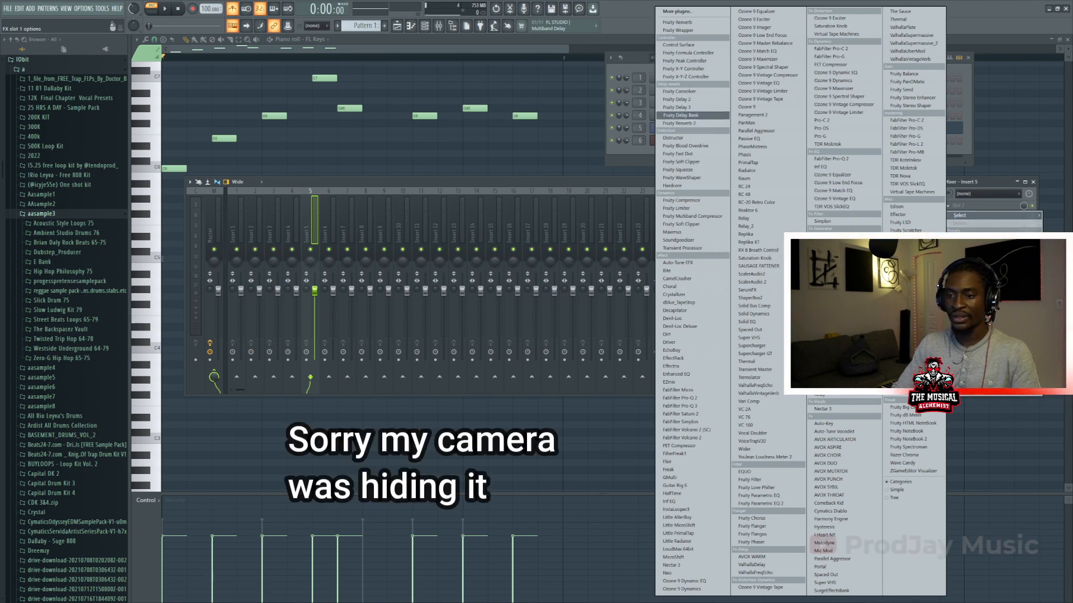
{"action": "left_click", "coordinate": [679, 122]}
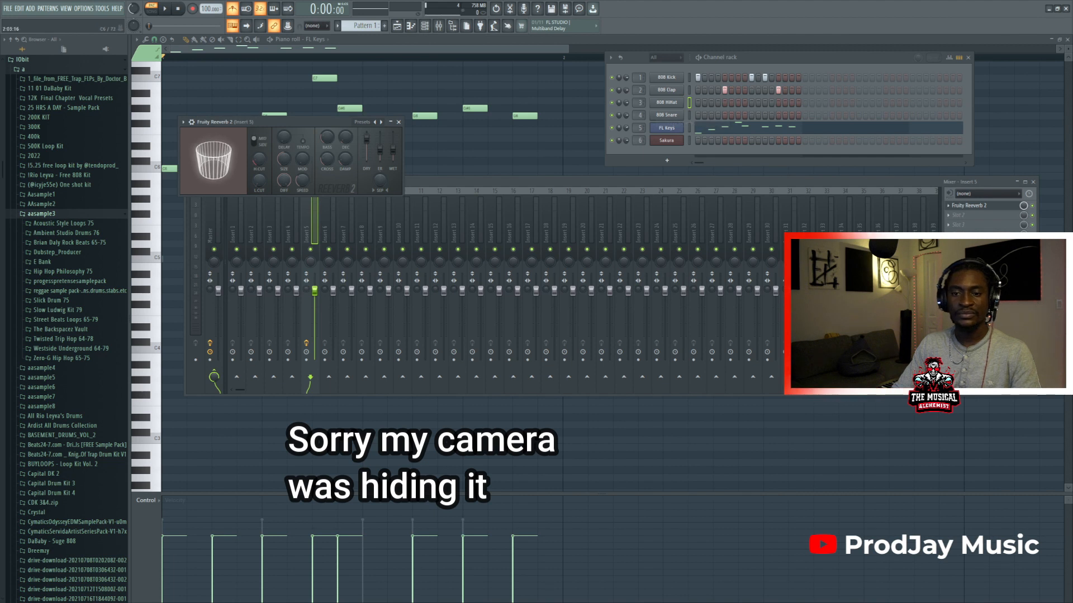
{"action": "left_click_drag", "start_coordinate": [422, 100], "coordinate": [701, 70]}
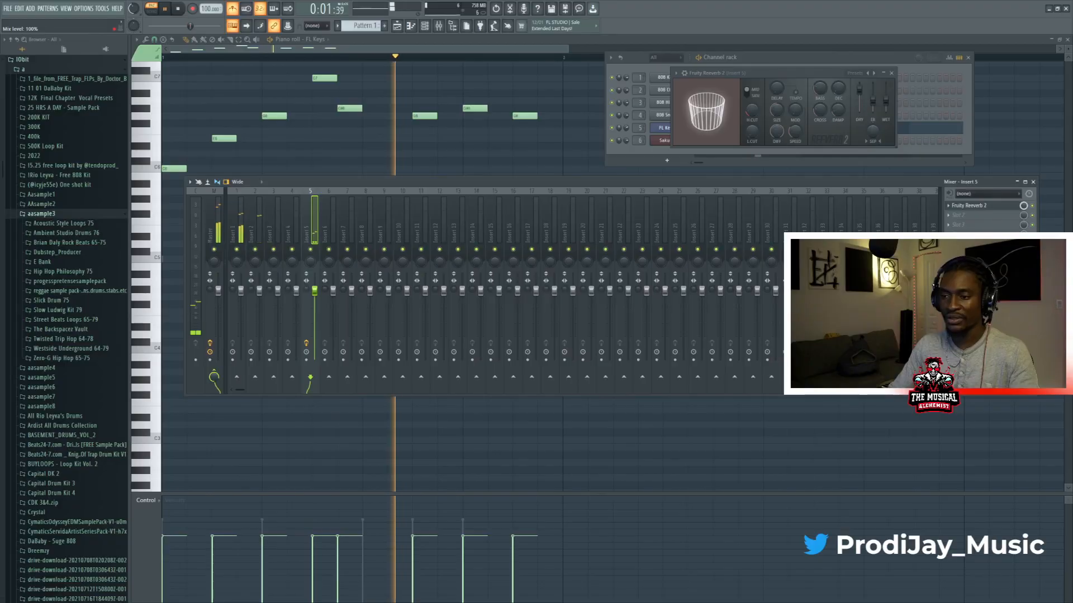
{"action": "key", "text": "space"}
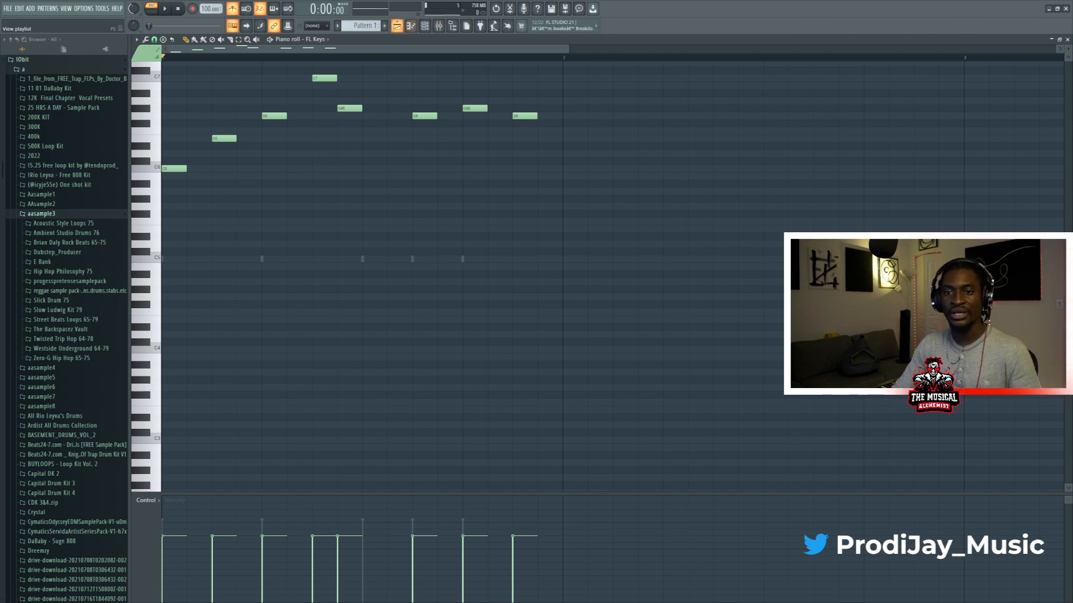
Step: Switch between the Playlist, the piano roll and the channel rack to show each window, ending with the channel rack over the piano roll
{"action": "key", "text": "F5"}
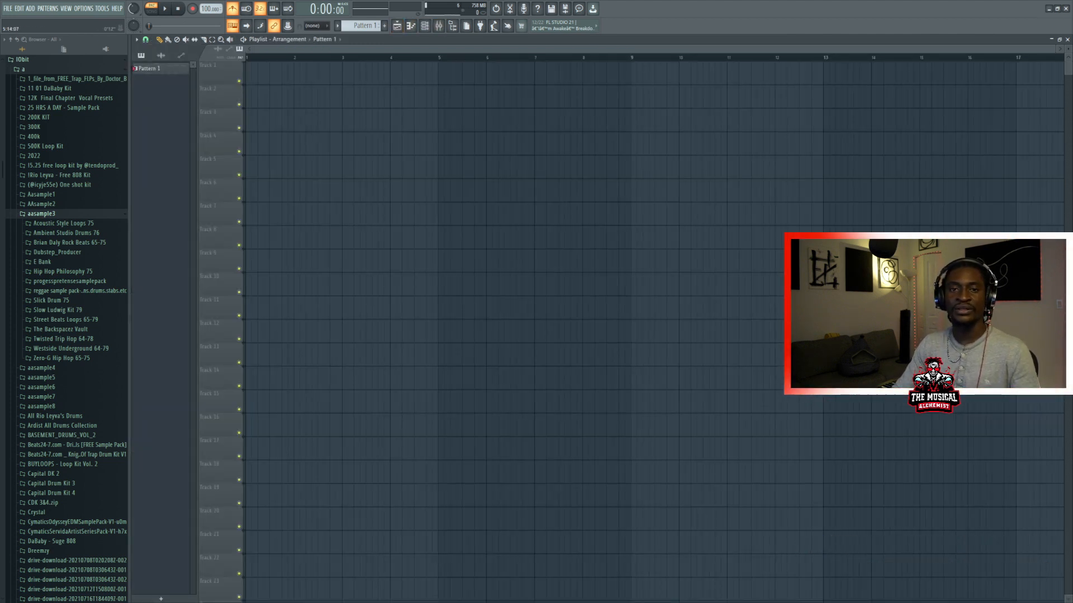
{"action": "key", "text": "F7"}
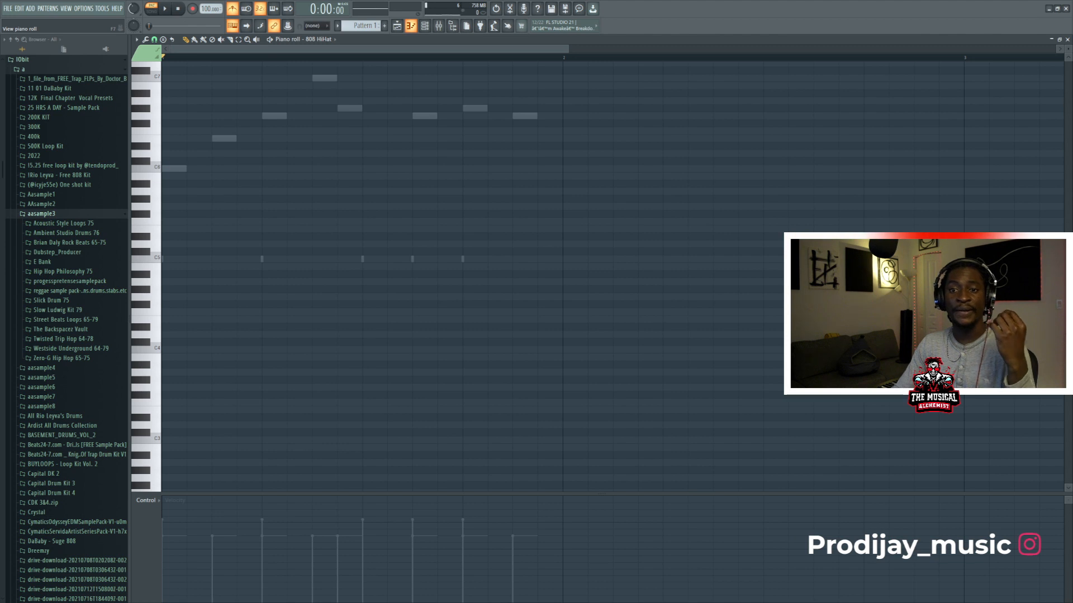
{"action": "key", "text": "F6"}
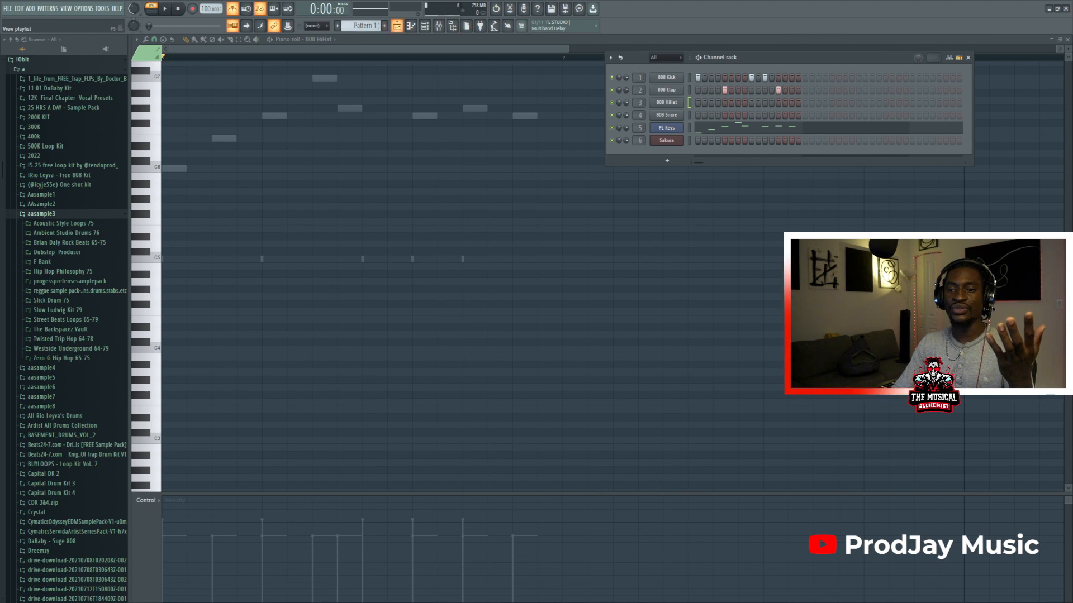
{"action": "key", "text": "F5"}
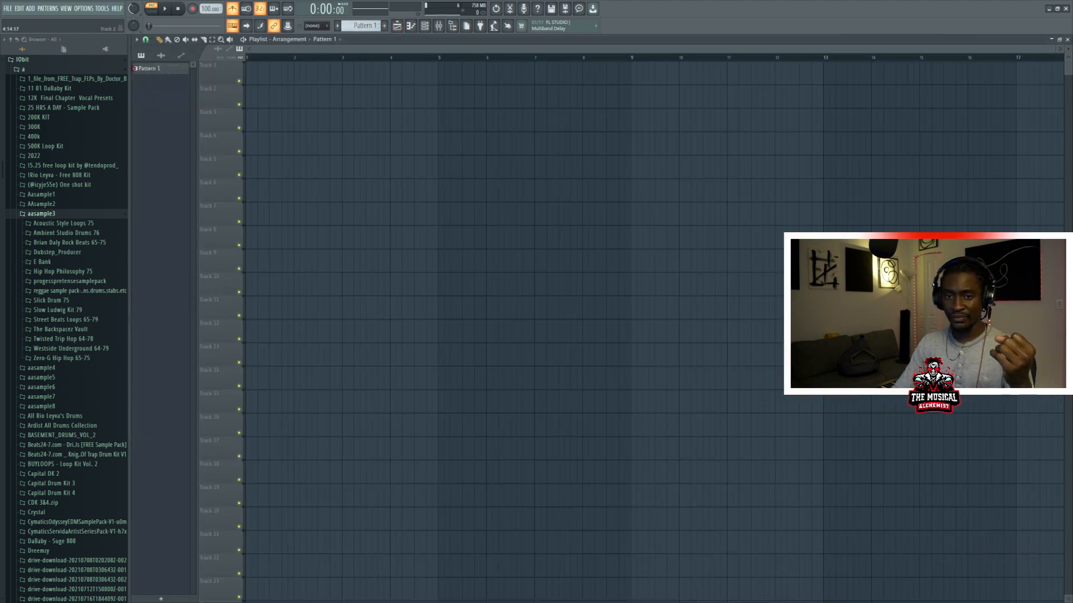
{"action": "key", "text": "F5"}
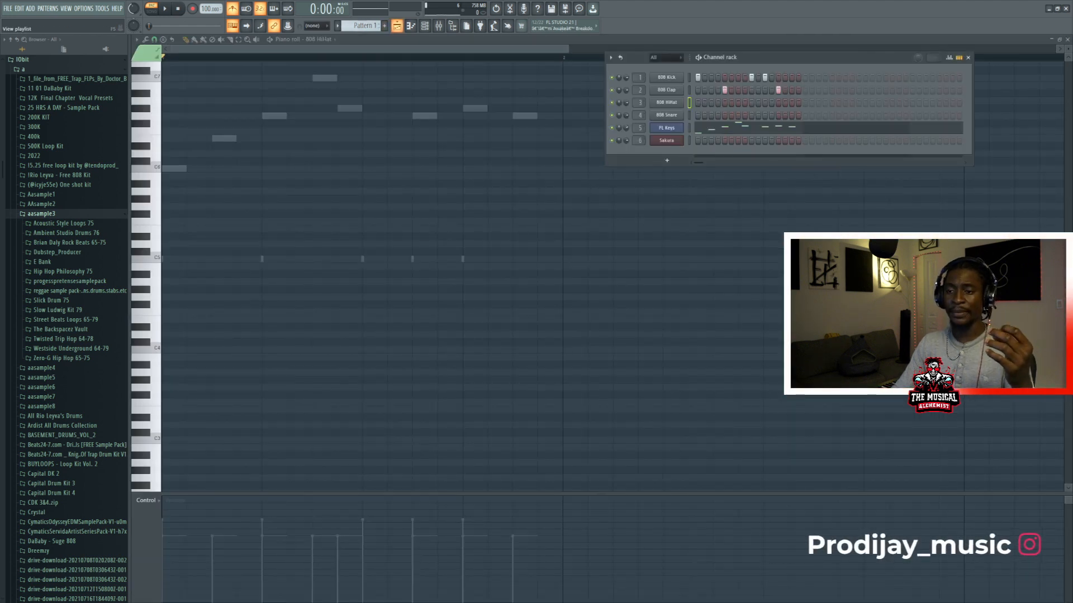